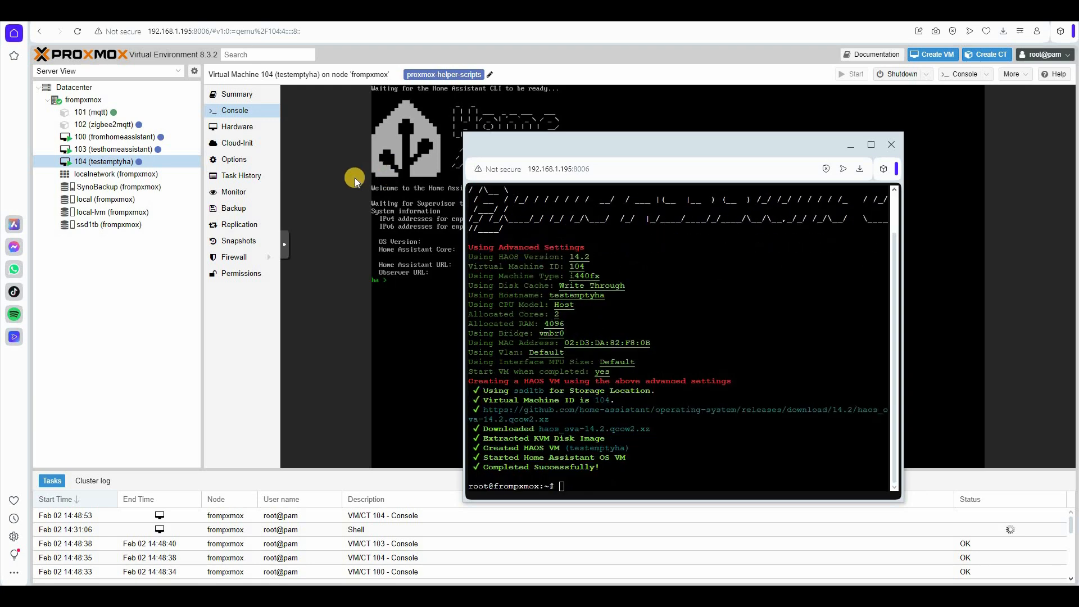
- Bring VM 104's Home Assistant console in front of the floating terminal in Proxmox
left_click(430, 225)
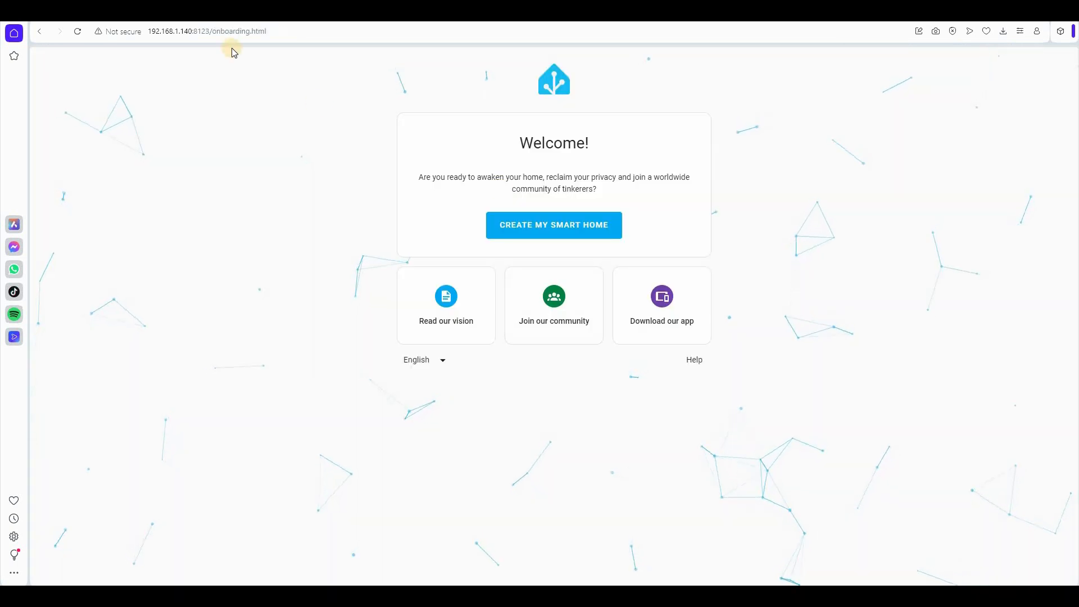
- Start smart home setup with display name 'TestEmpty' and username 'test'
left_click(548, 226)
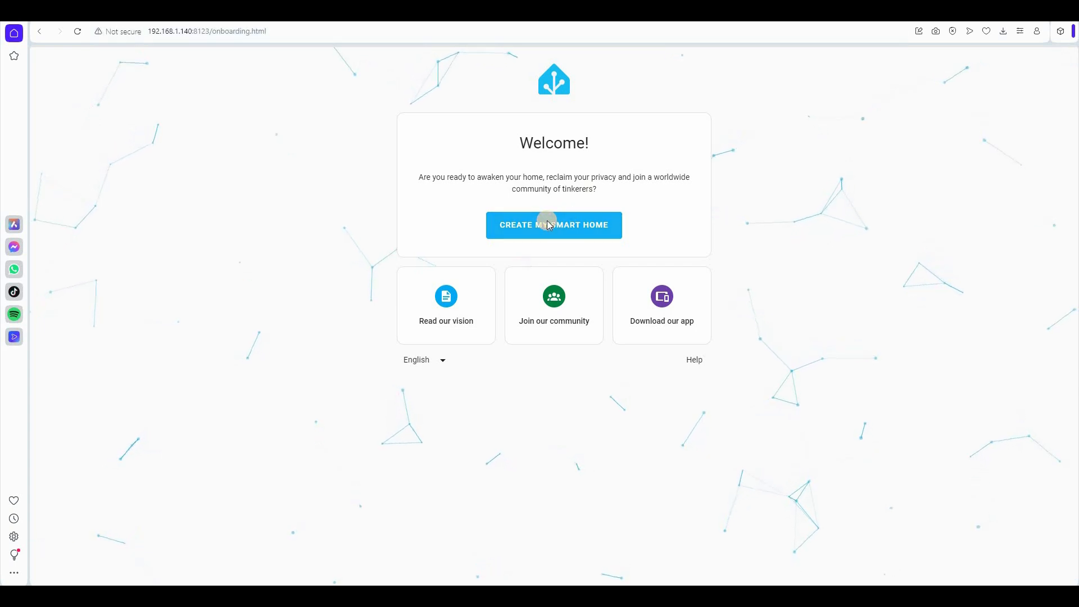
left_click(495, 204)
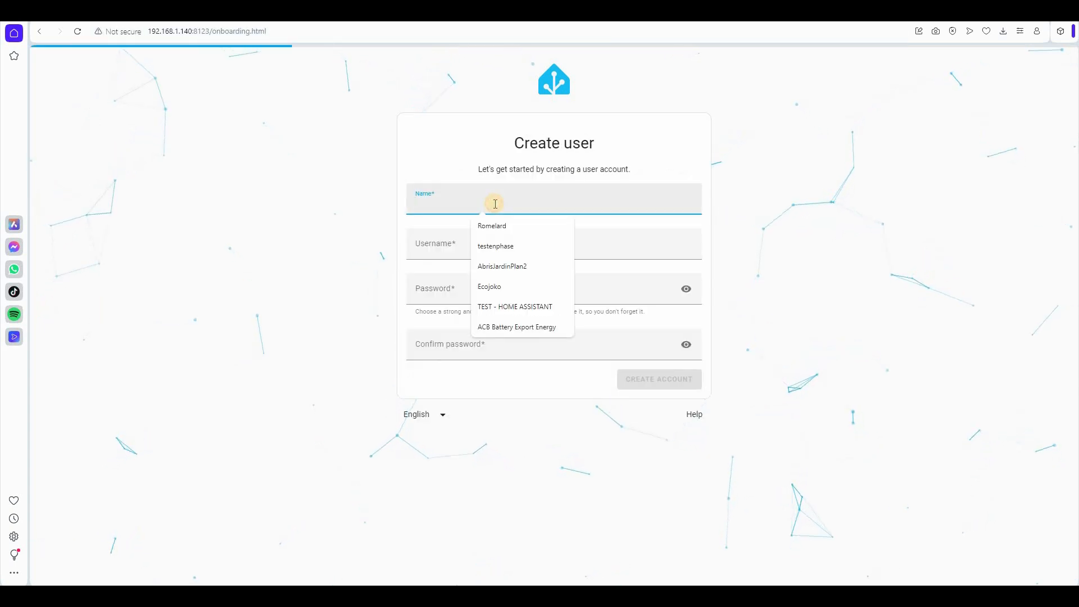
type("TestEm")
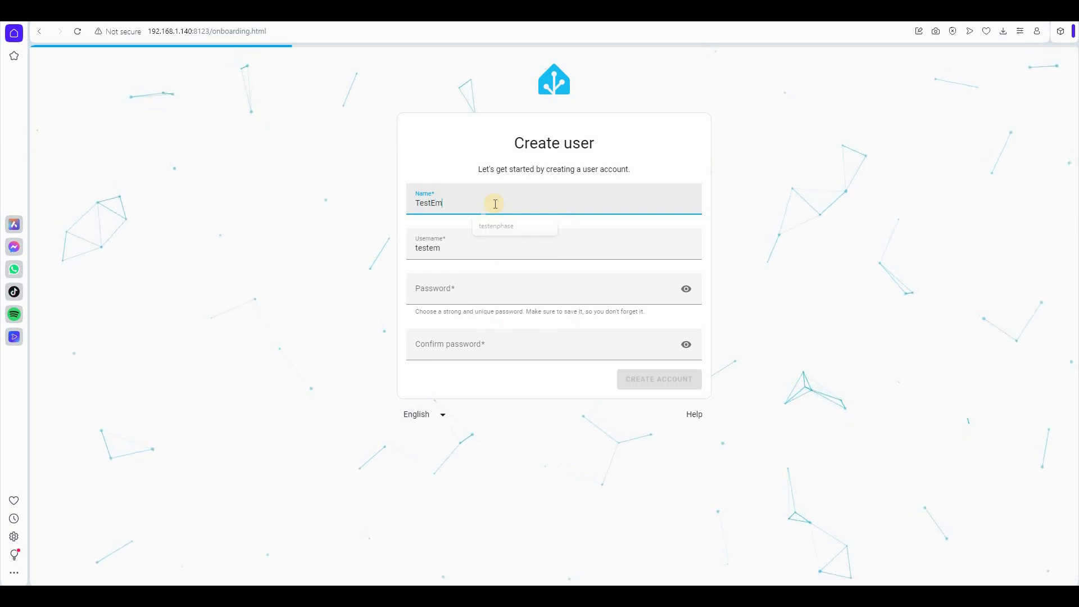
type("pty")
left_click(468, 248)
double_click(469, 249)
type("T")
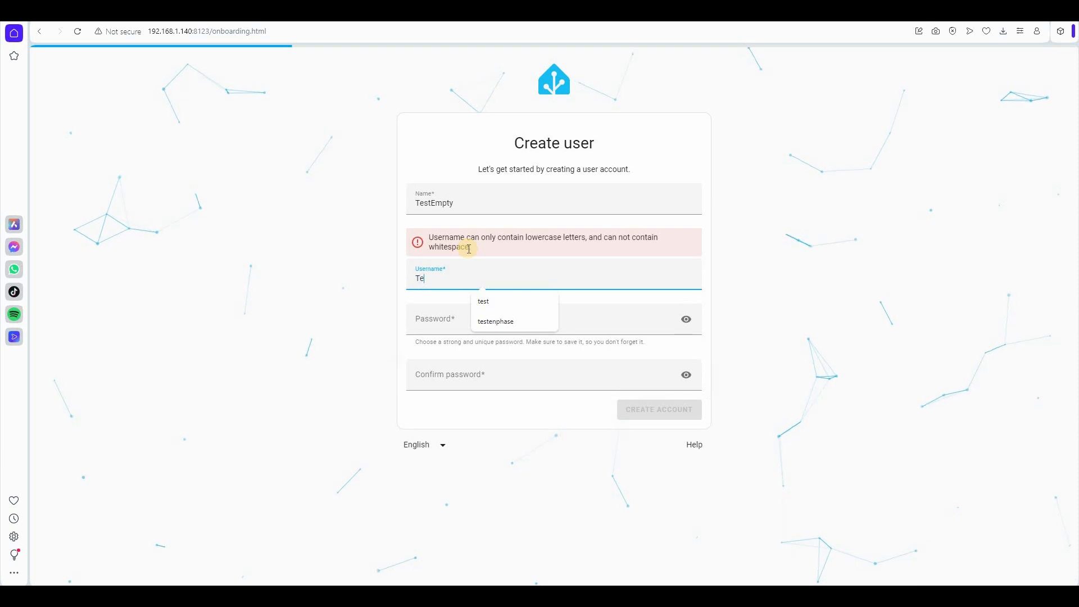
key("BackSpace")
type("test")
- Enter and confirm the account password, switch the language to Français, and submit
key("Tab")
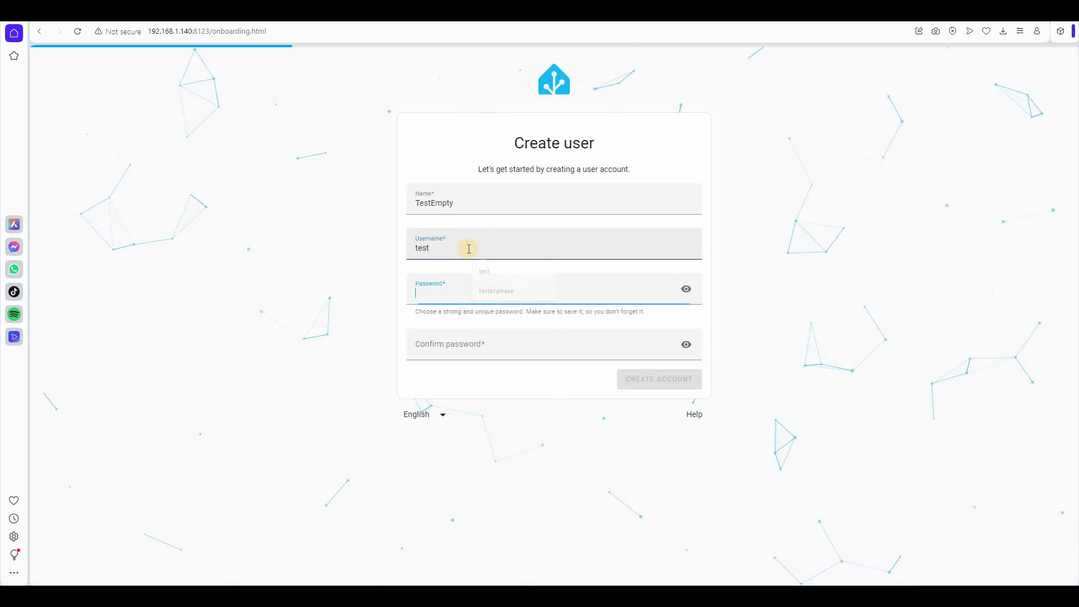
type("test")
left_click(458, 343)
type("test")
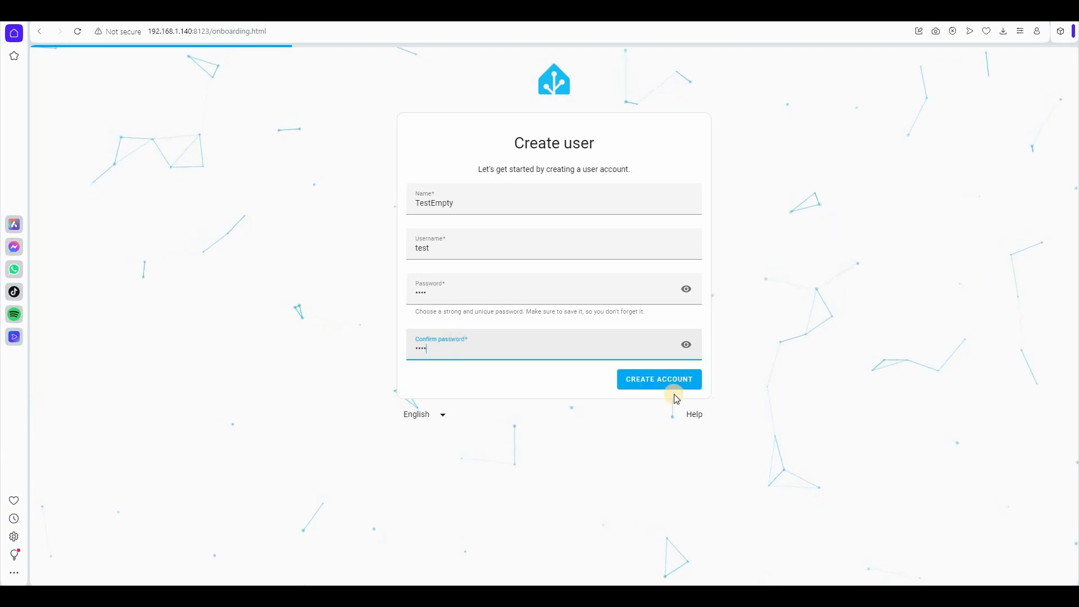
left_click(442, 414)
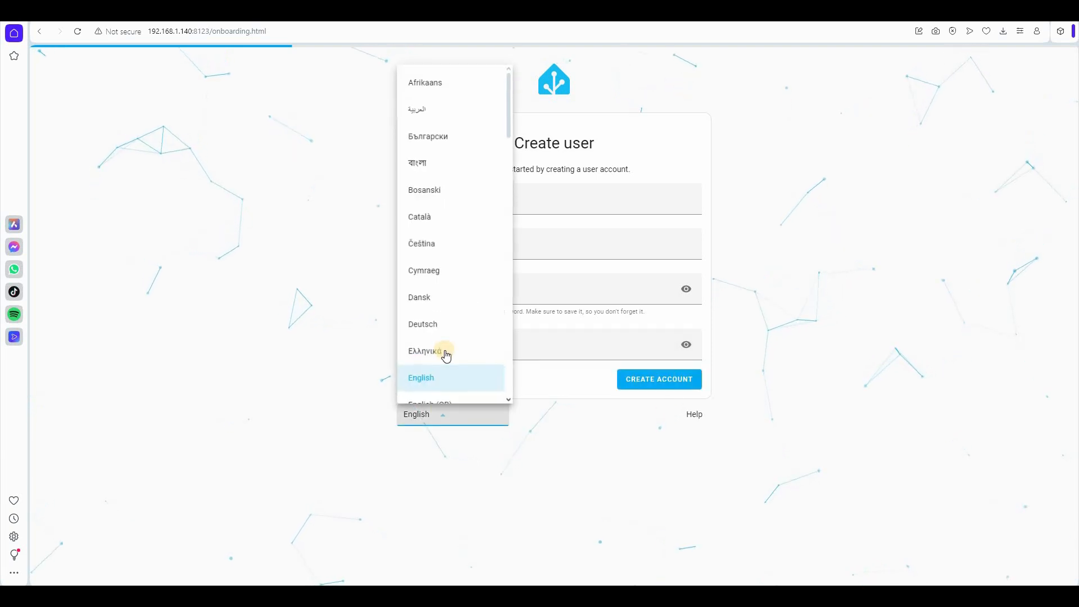
scroll(448, 354, "down", 4)
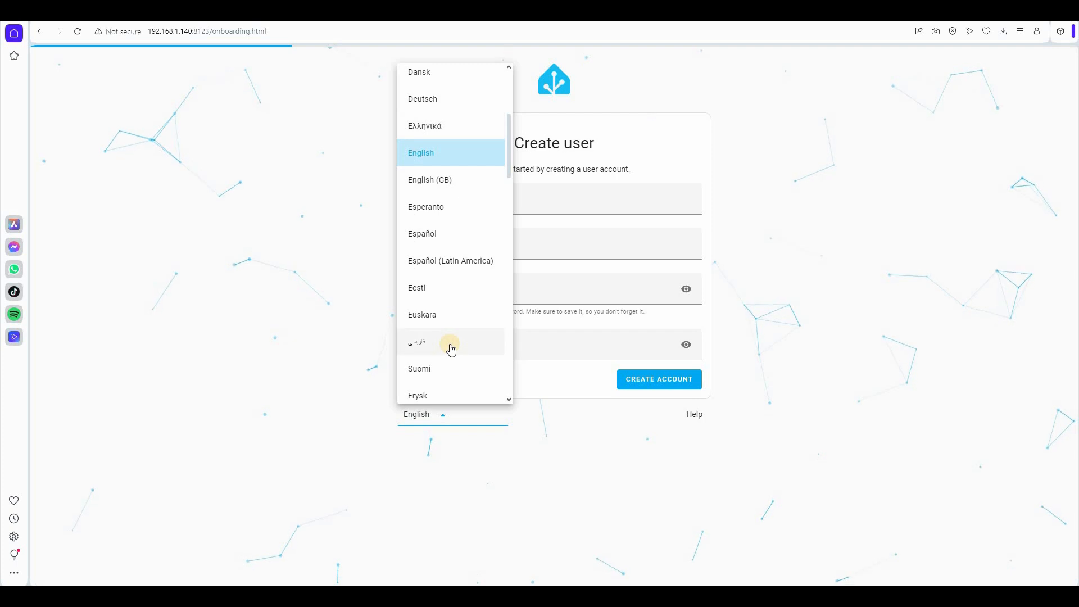
scroll(451, 351, "down", 2)
left_click(441, 310)
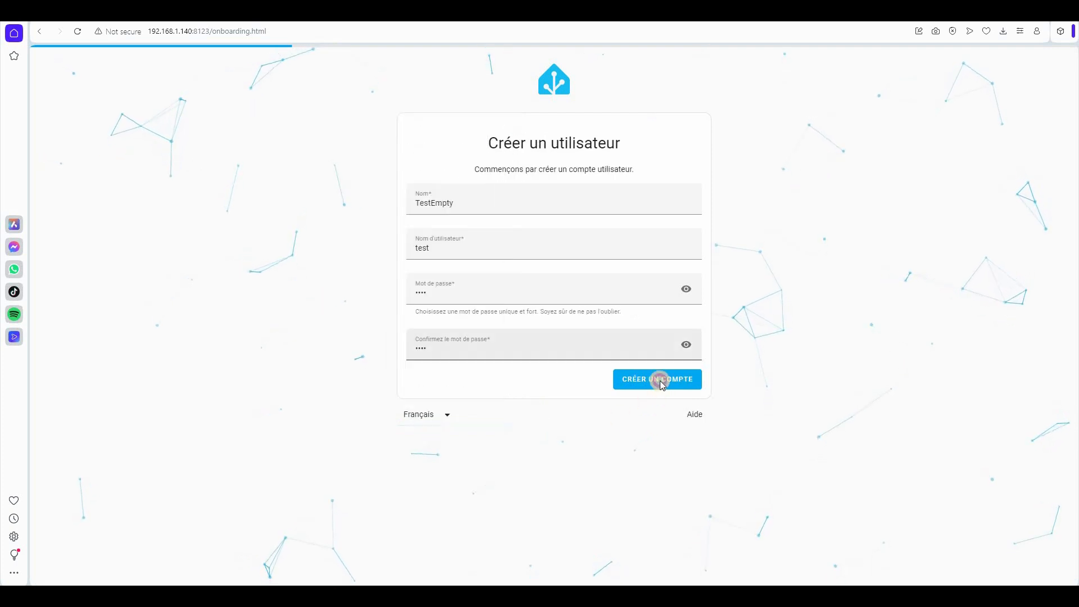
key("Return")
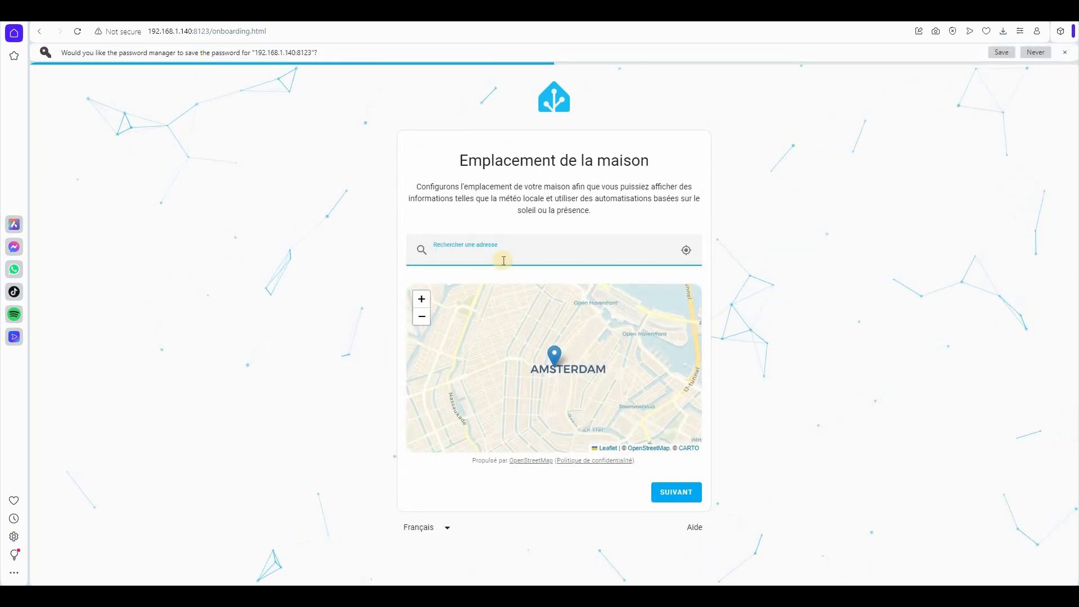
- Keep the default home location, choose France as country, skip analytics and discovered devices
left_click(676, 492)
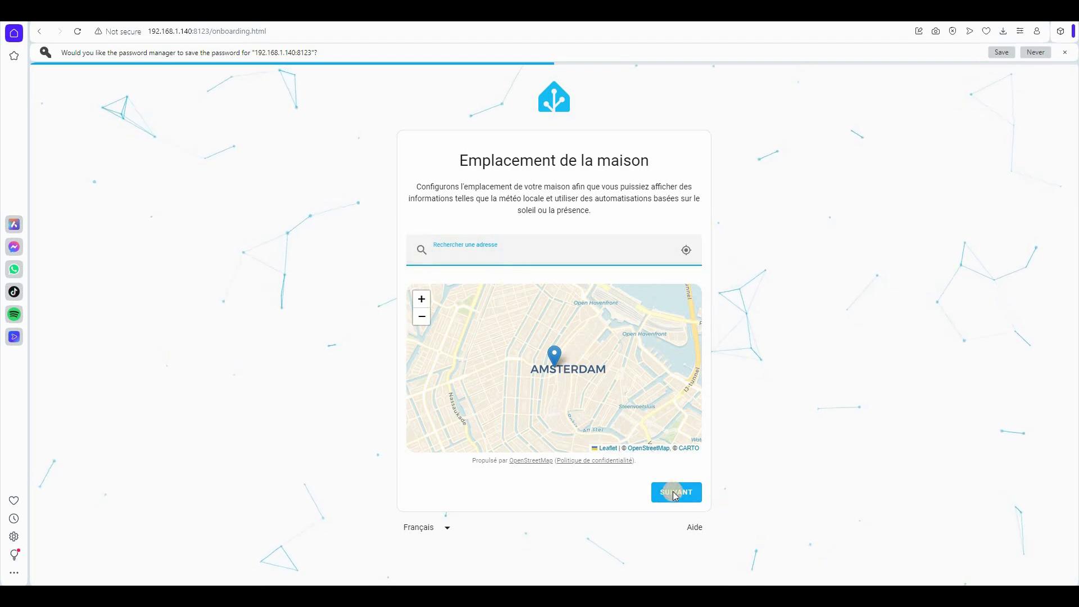
left_click(436, 200)
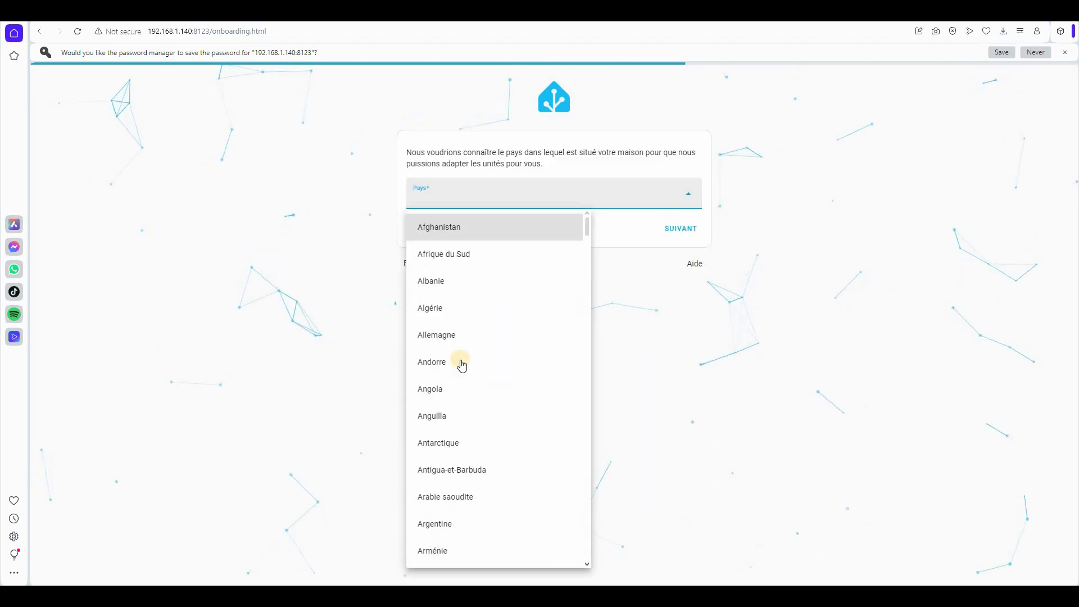
scroll(461, 365, "down", 10)
left_click(438, 444)
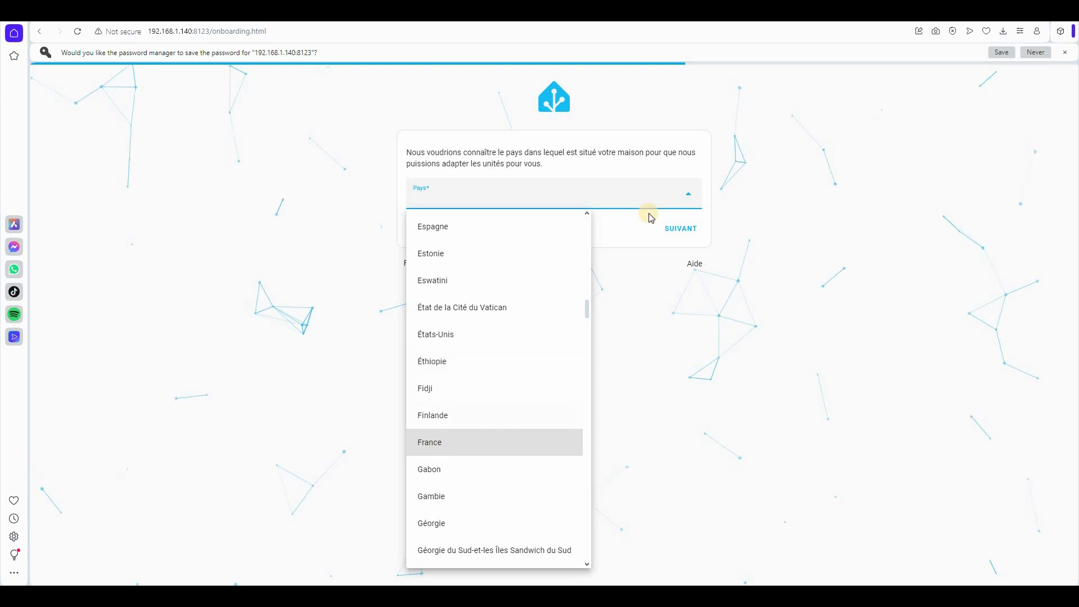
left_click(688, 230)
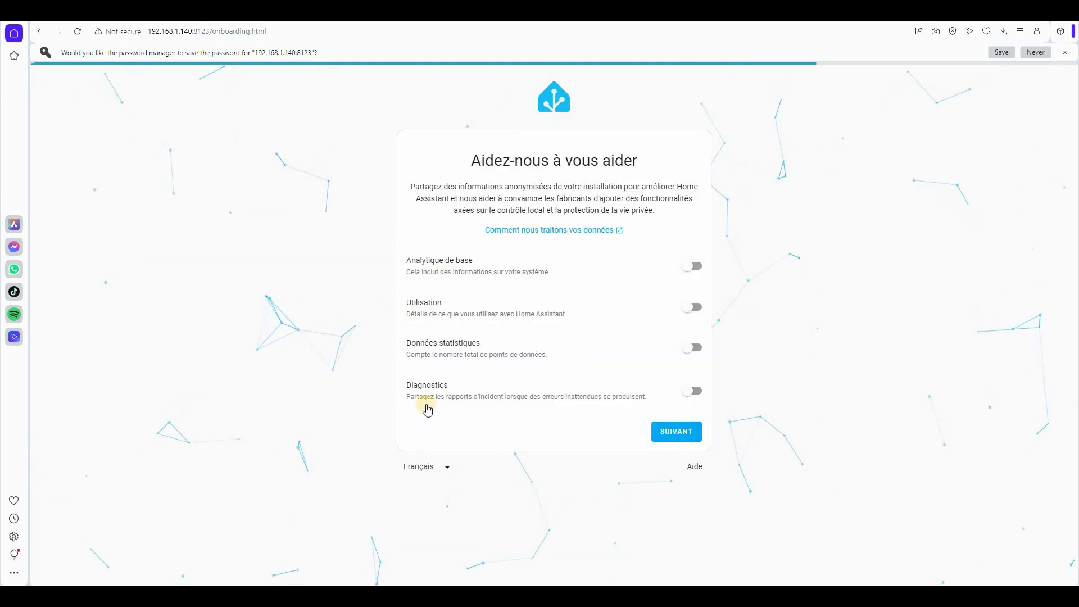
left_click(671, 418)
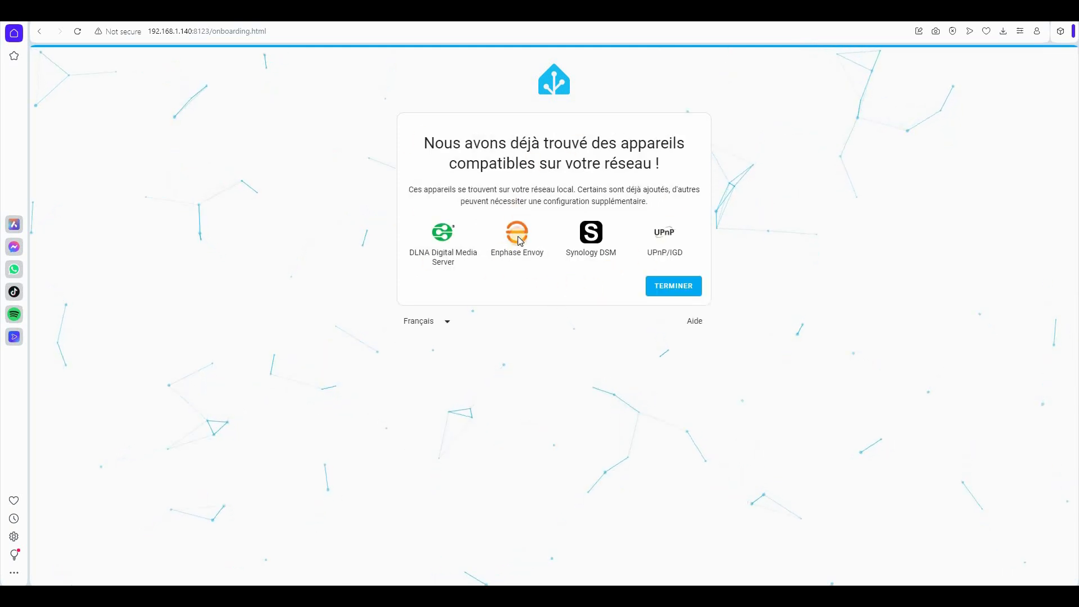
left_click(675, 286)
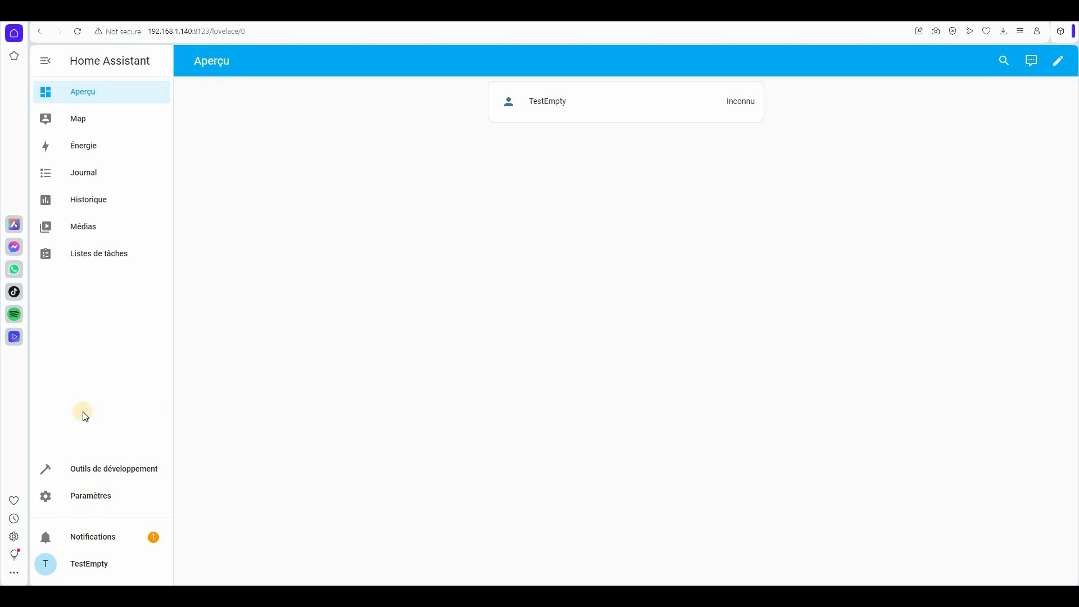
- Search the Modules complémentaires store for 'file' and open the File editor add-on
left_click(99, 501)
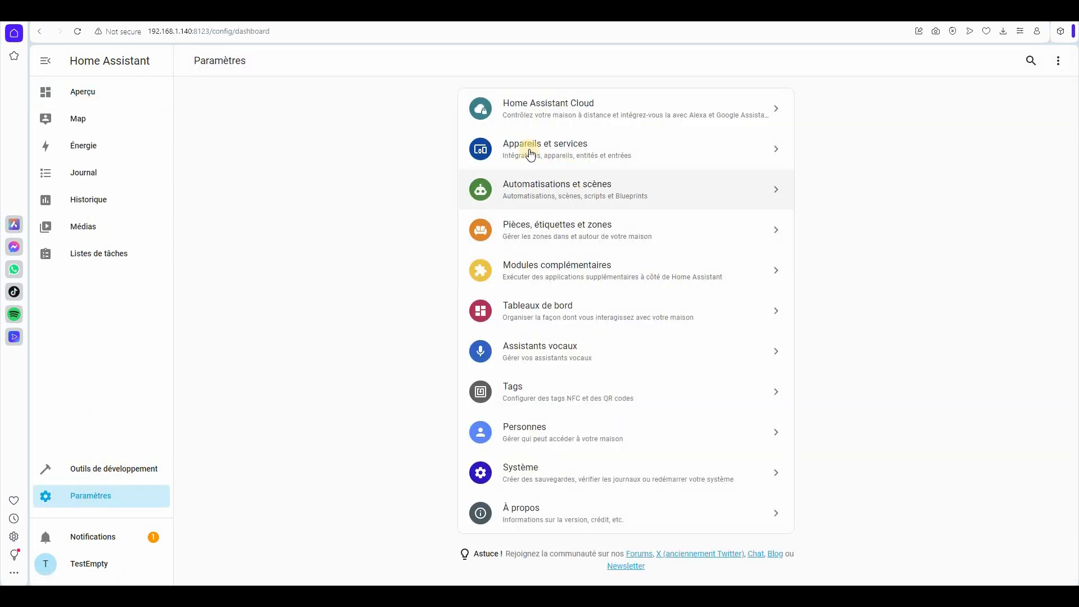
left_click(543, 268)
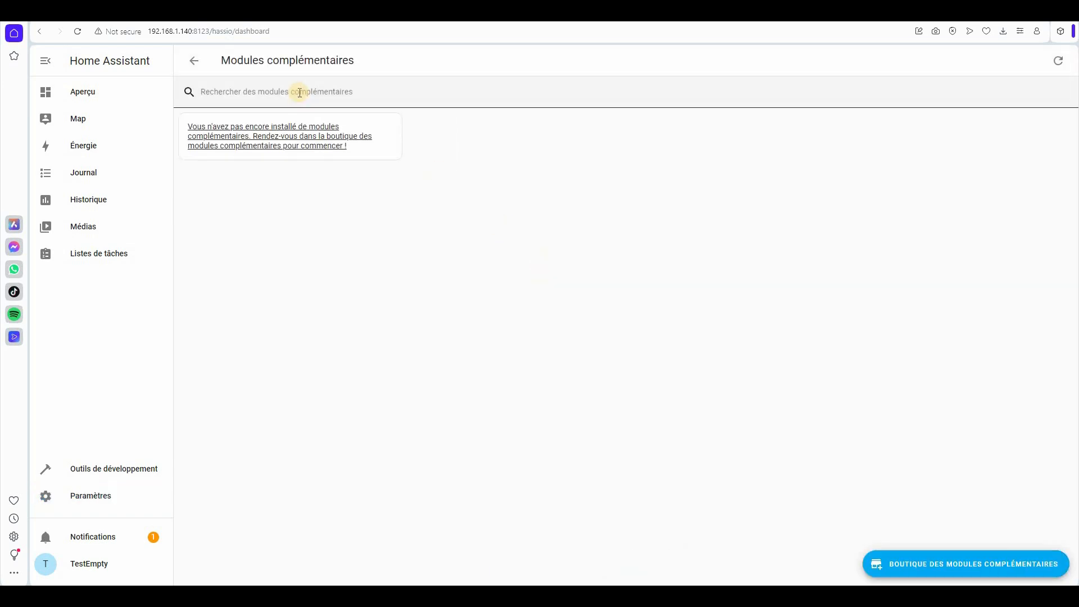
left_click(945, 565)
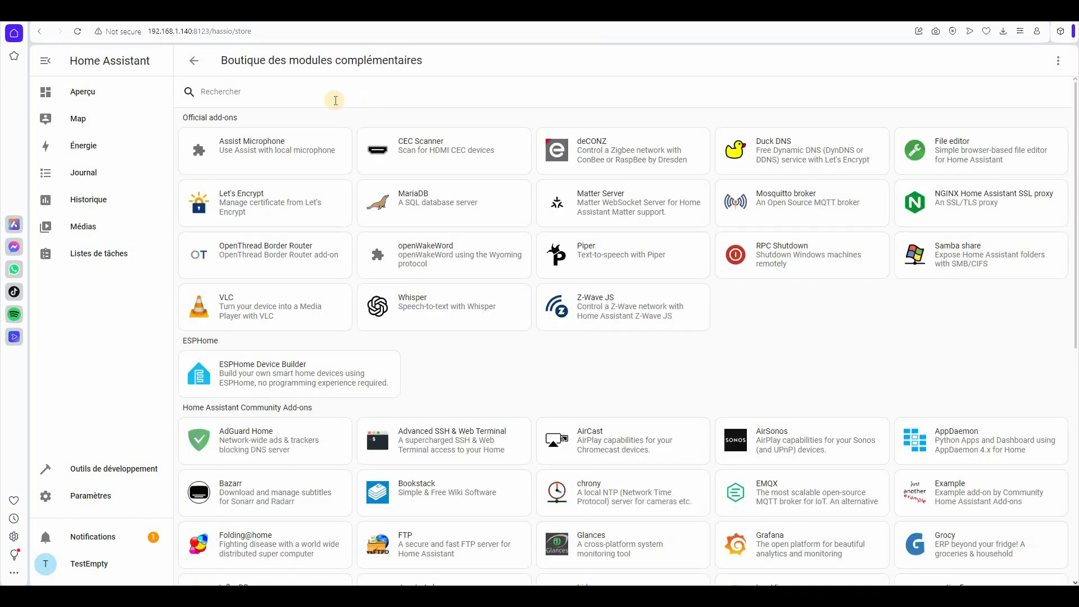
left_click(322, 90)
type("file")
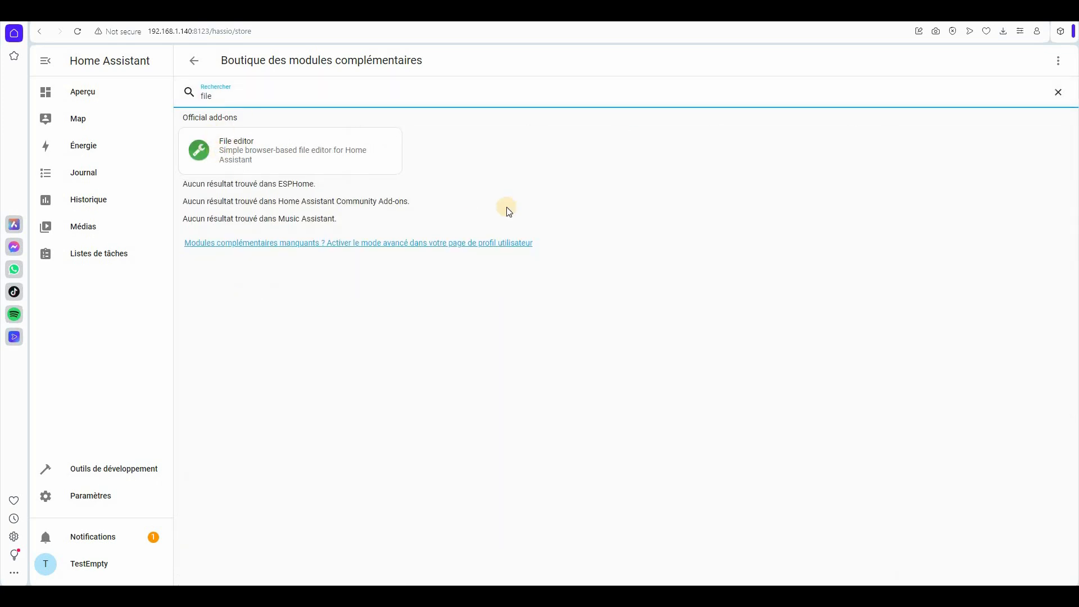
left_click(320, 152)
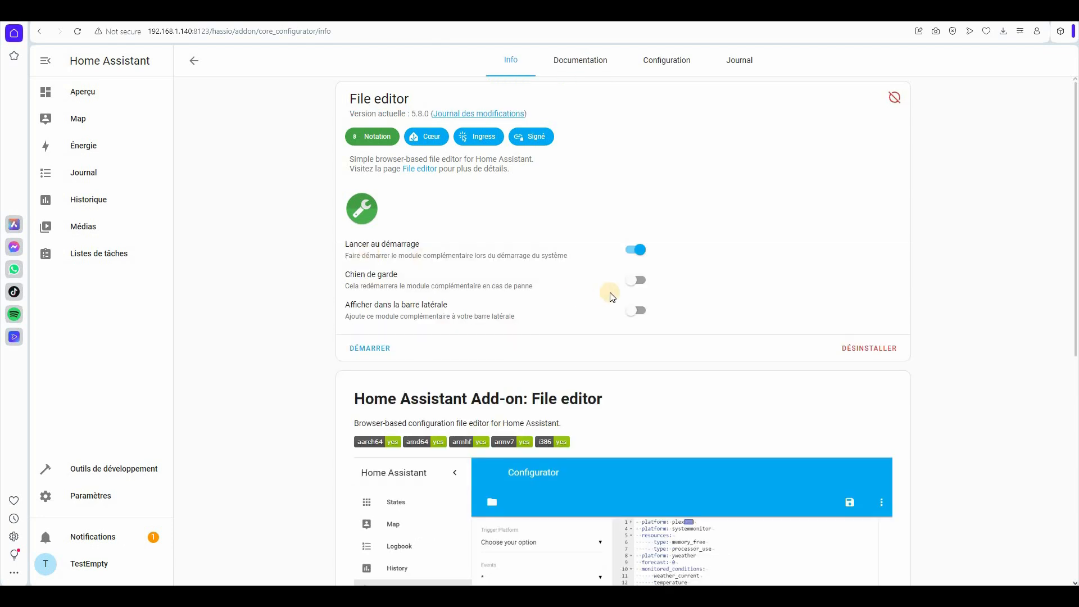
- Start File editor with its sidebar entry enabled, then go back to Paramètres
left_click(373, 348)
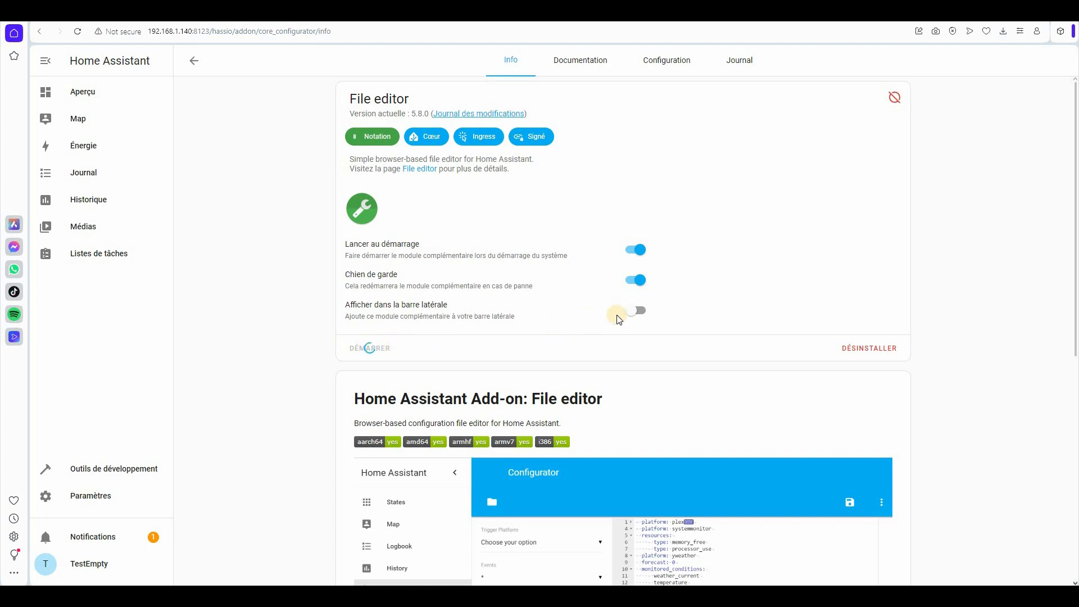
left_click(634, 313)
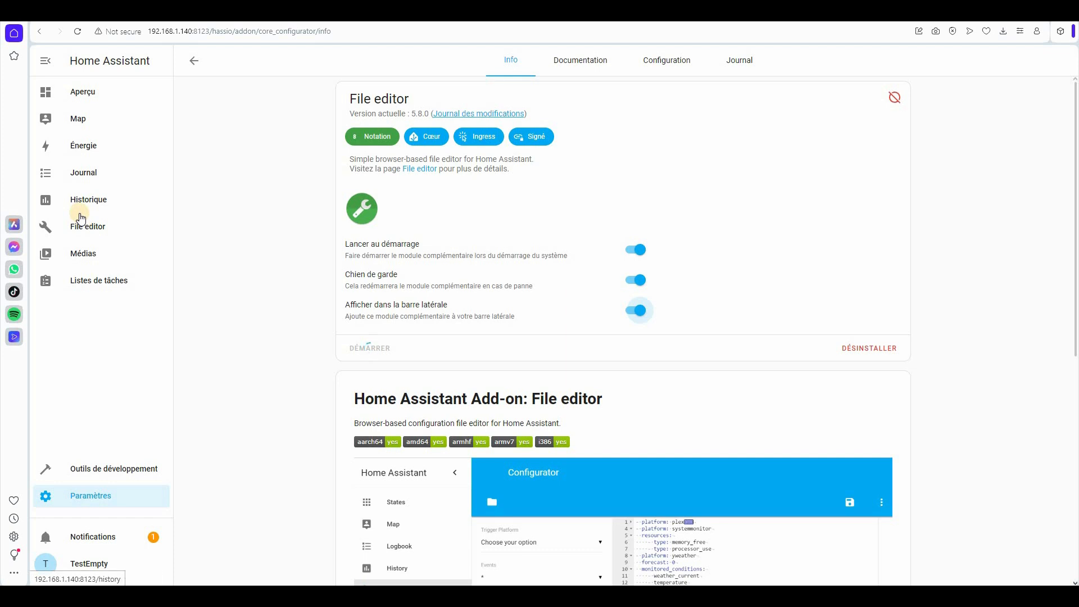
left_click(91, 498)
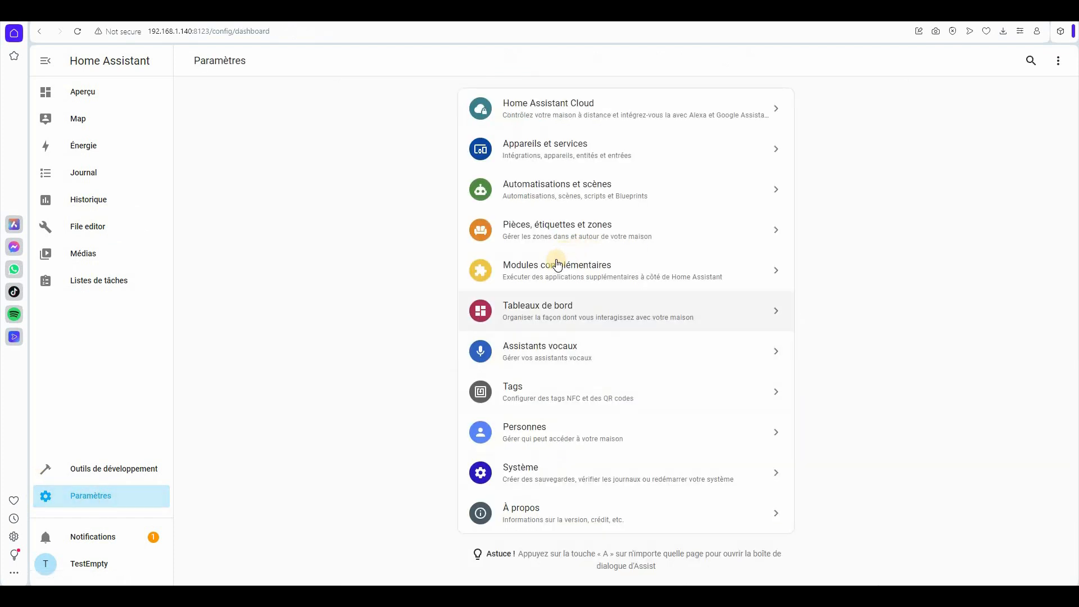
- Add the discovered Enphase Envoy under Appareils et services using the Enphase account e-mail and password
left_click(549, 157)
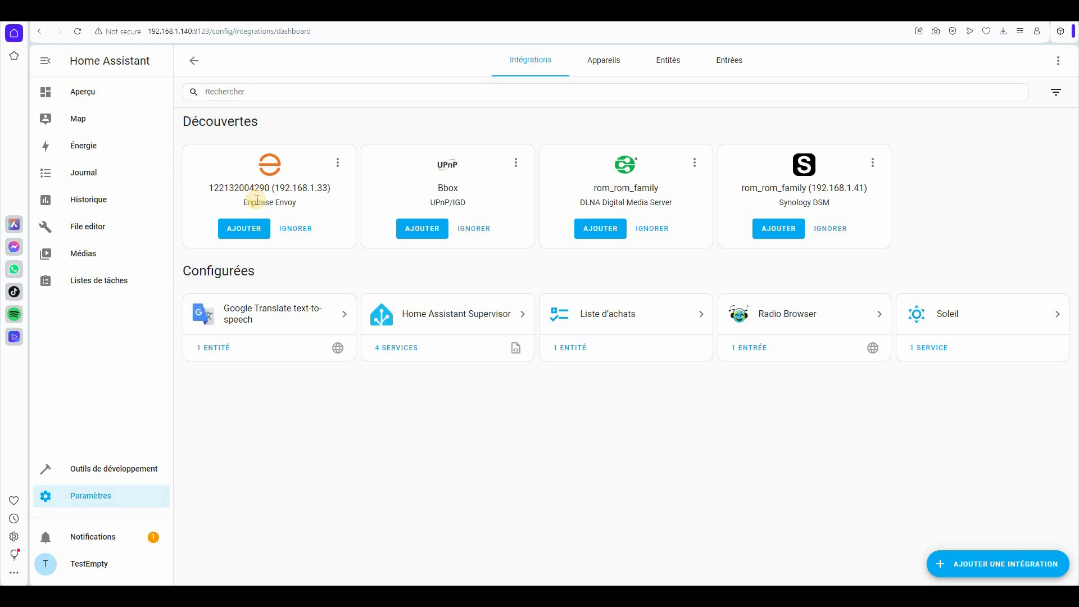
left_click(252, 231)
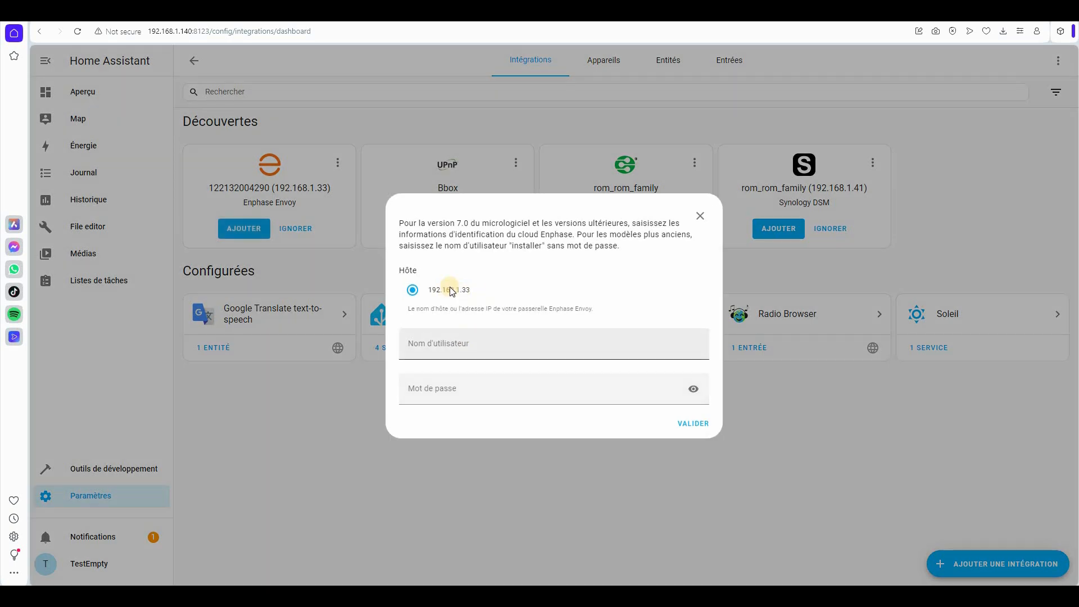
left_click(453, 352)
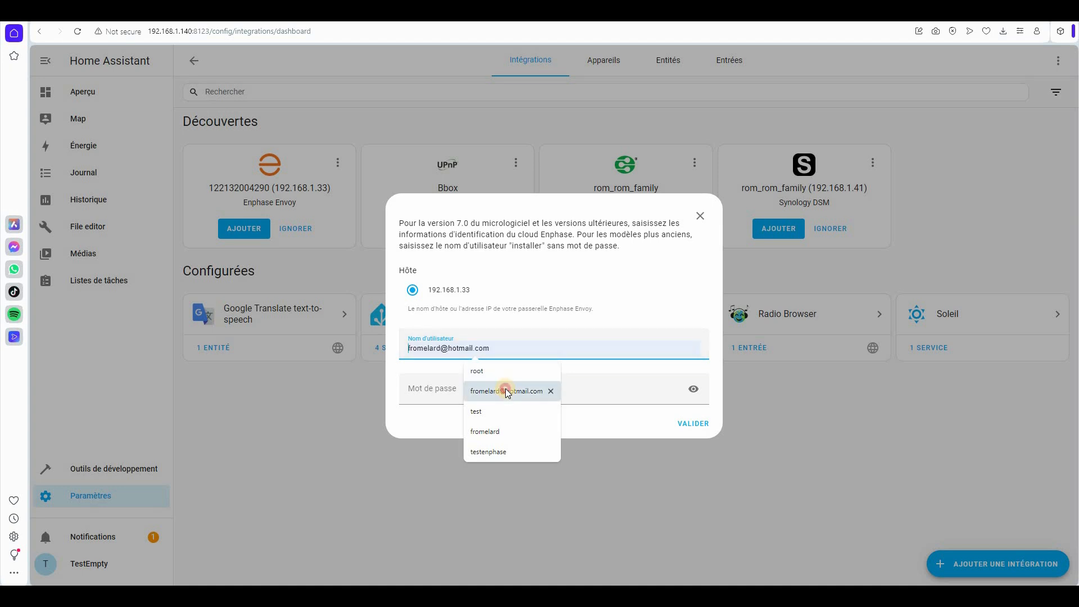
left_click(460, 391)
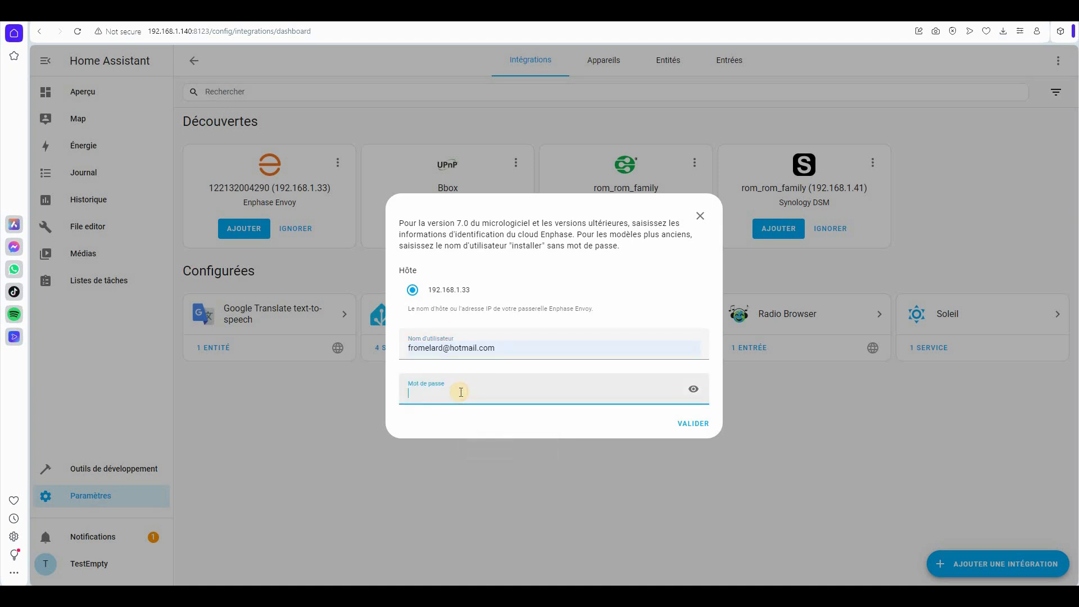
left_click(689, 421)
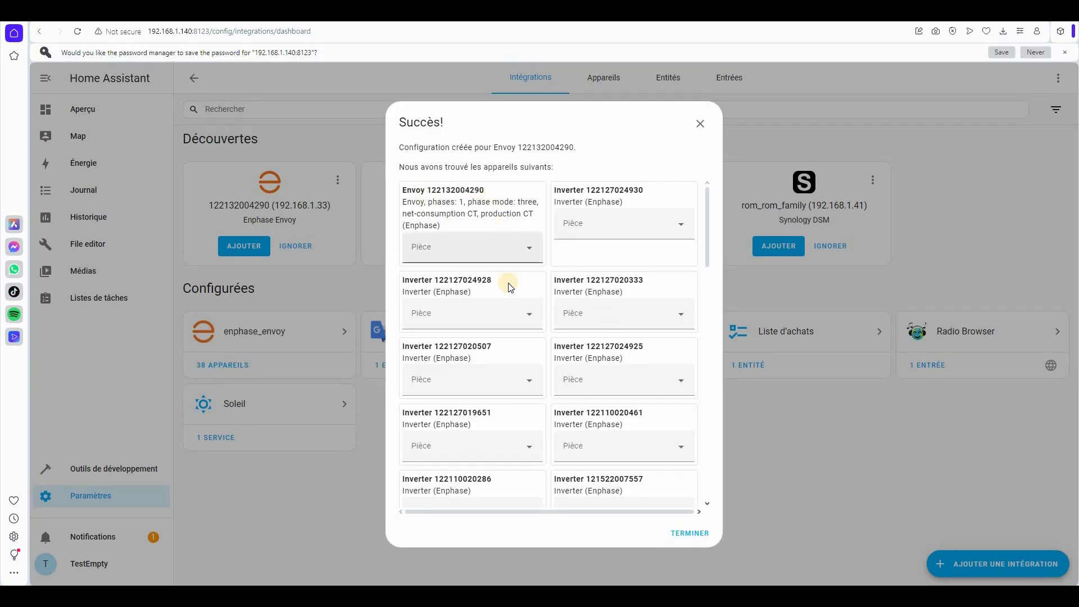
- Assign the Envoy gateway to the Chambre room
scroll(508, 282, "down", 15)
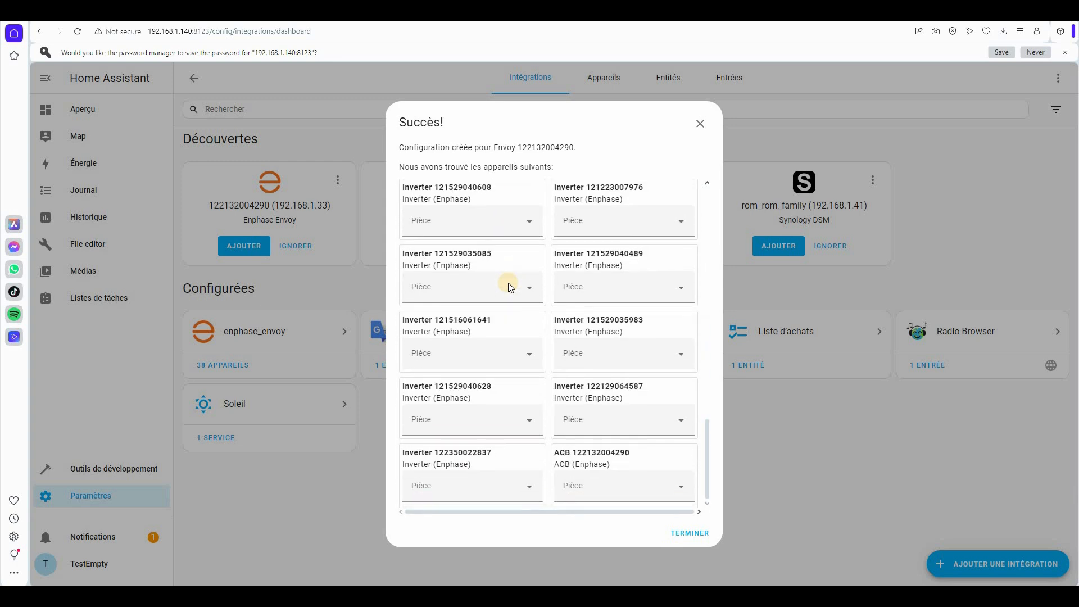
scroll(456, 225, "up", 15)
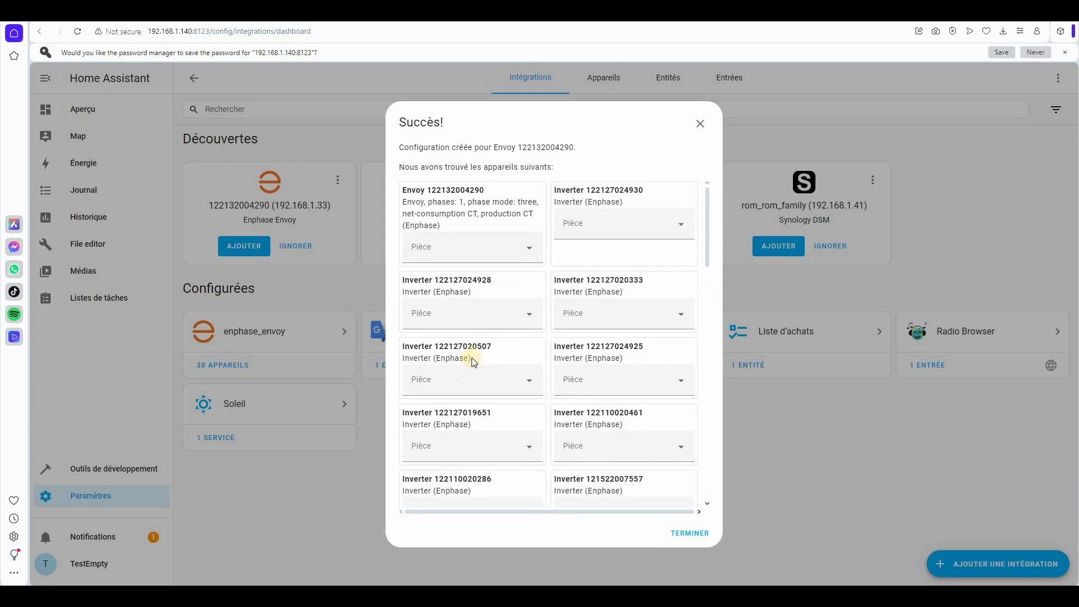
left_click(528, 250)
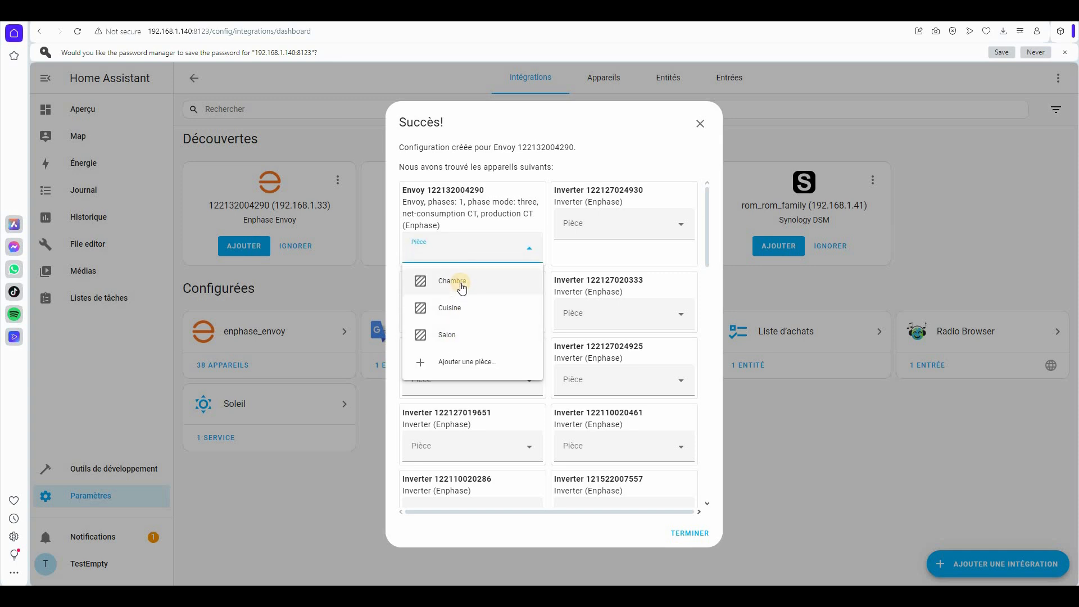
left_click(459, 282)
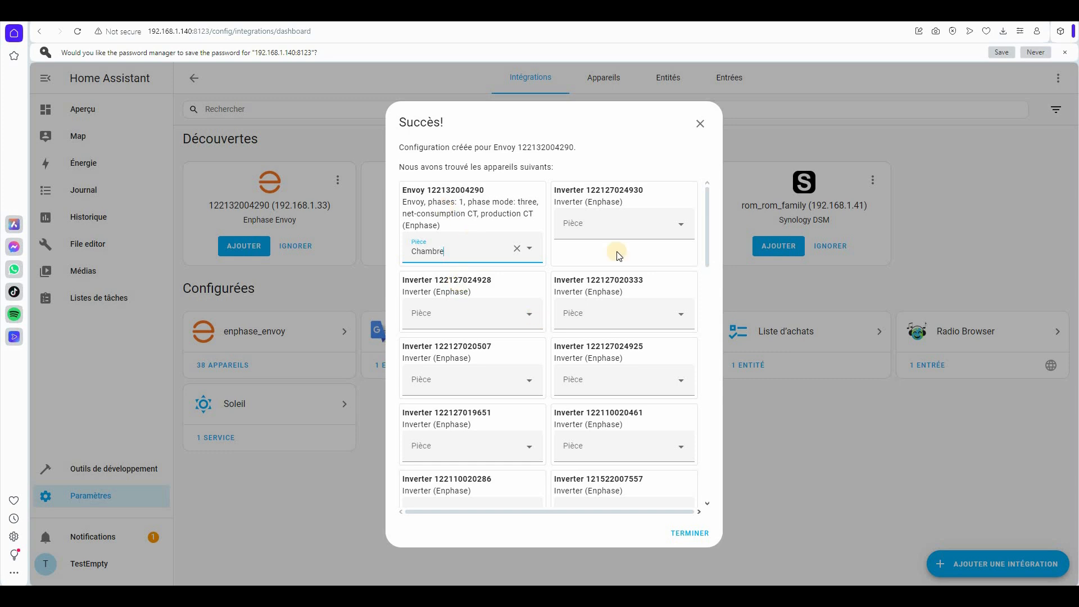
- Assign the ACB battery to the Salon room and finish the Enphase setup
scroll(597, 334, "down", 15)
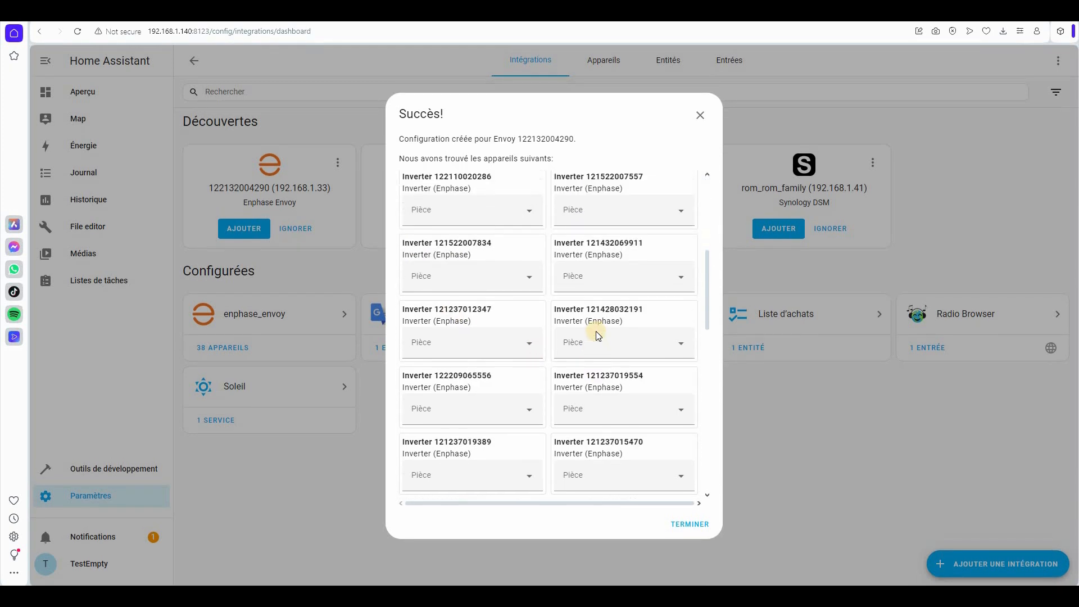
scroll(595, 335, "down", 2)
left_click(638, 474)
left_click(600, 416)
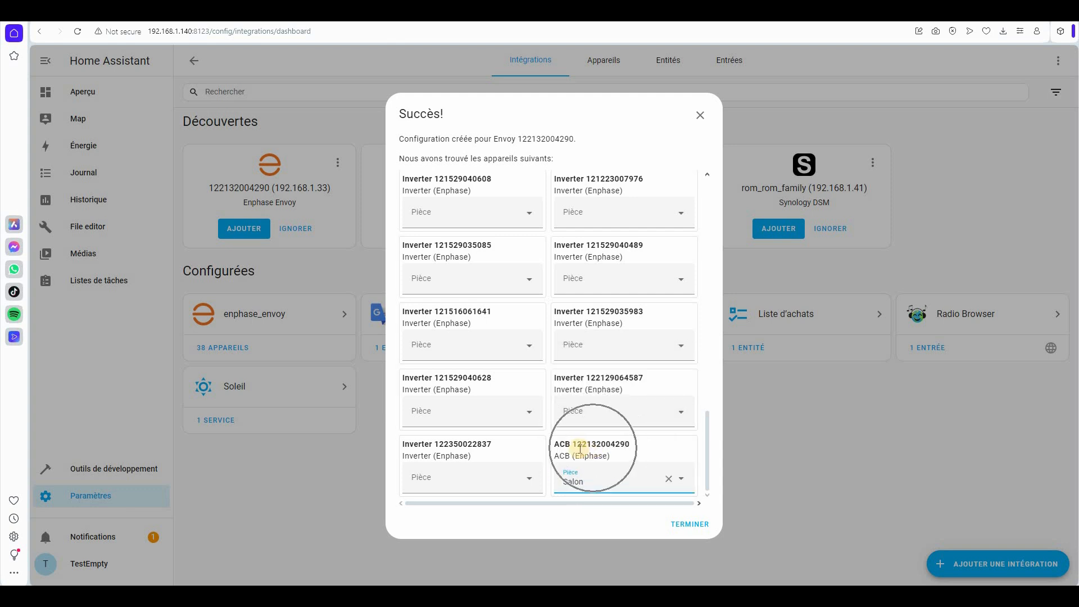
scroll(581, 449, "up", 15)
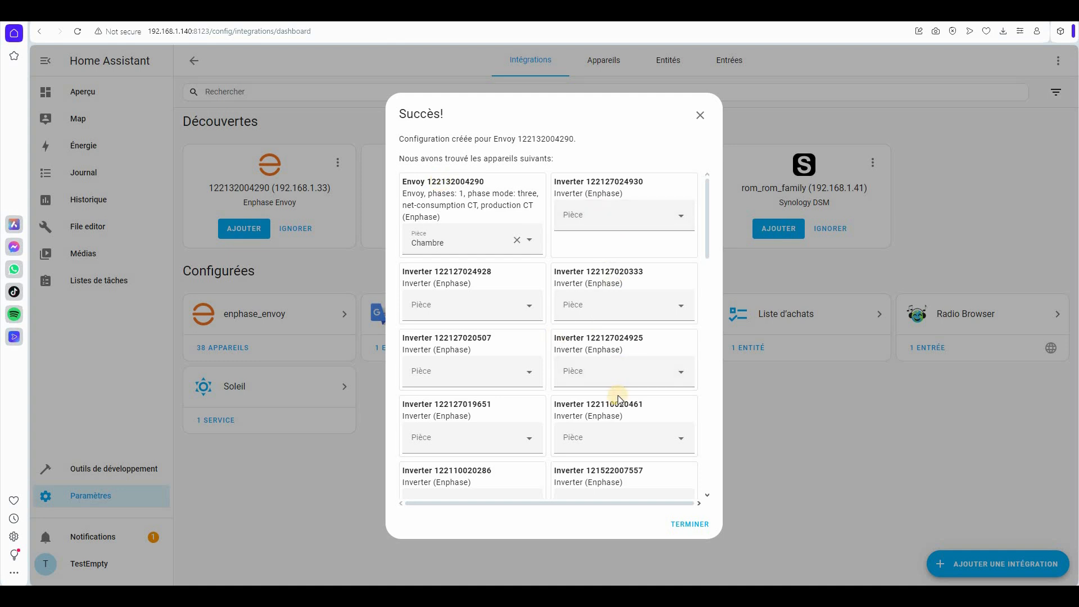
scroll(619, 395, "down", 4)
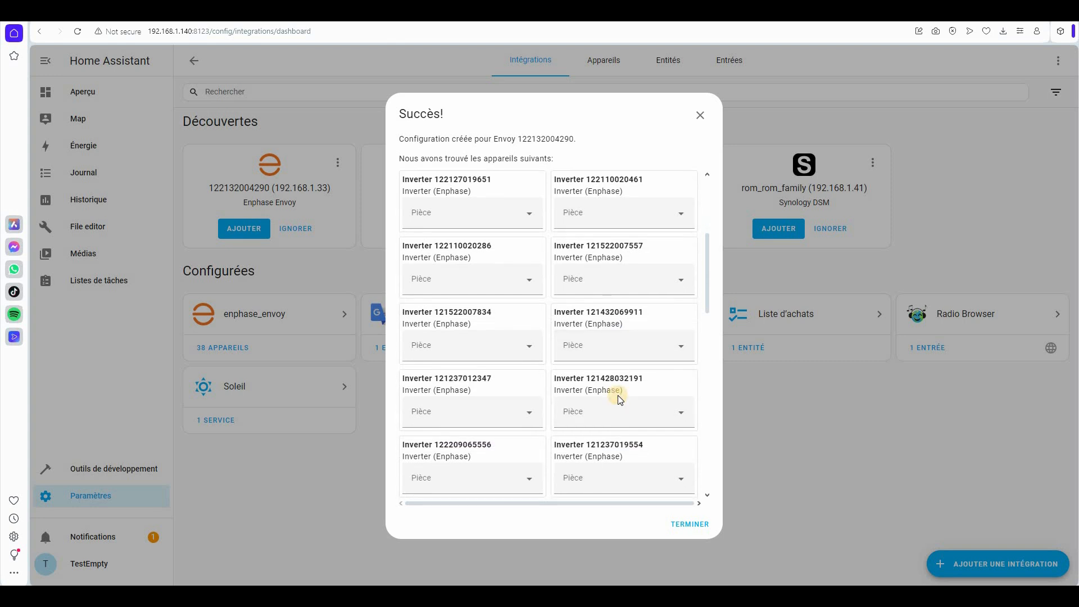
scroll(618, 395, "down", 6)
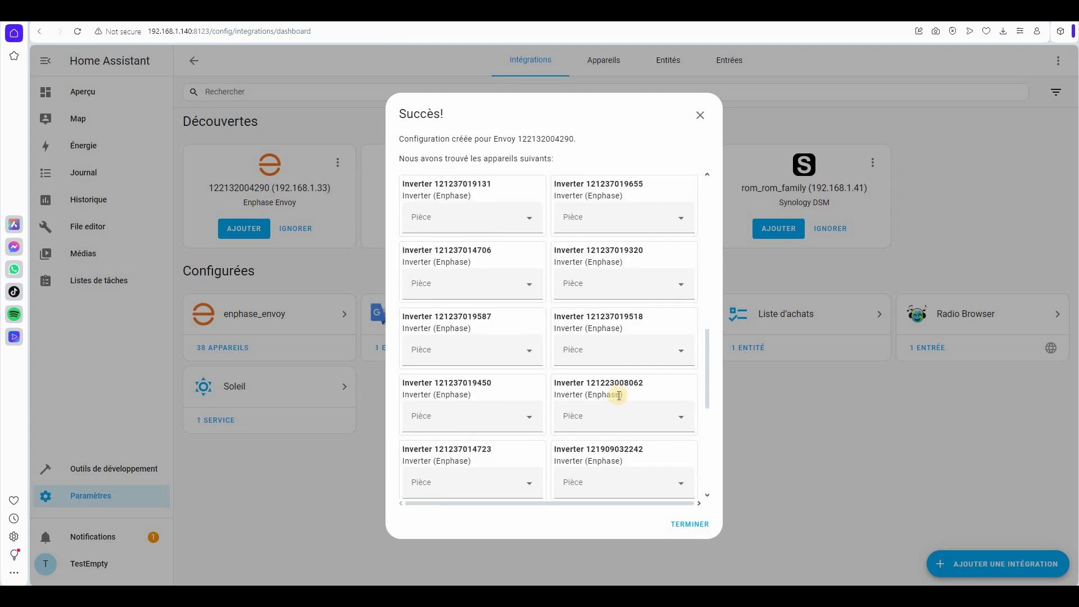
scroll(619, 396, "down", 8)
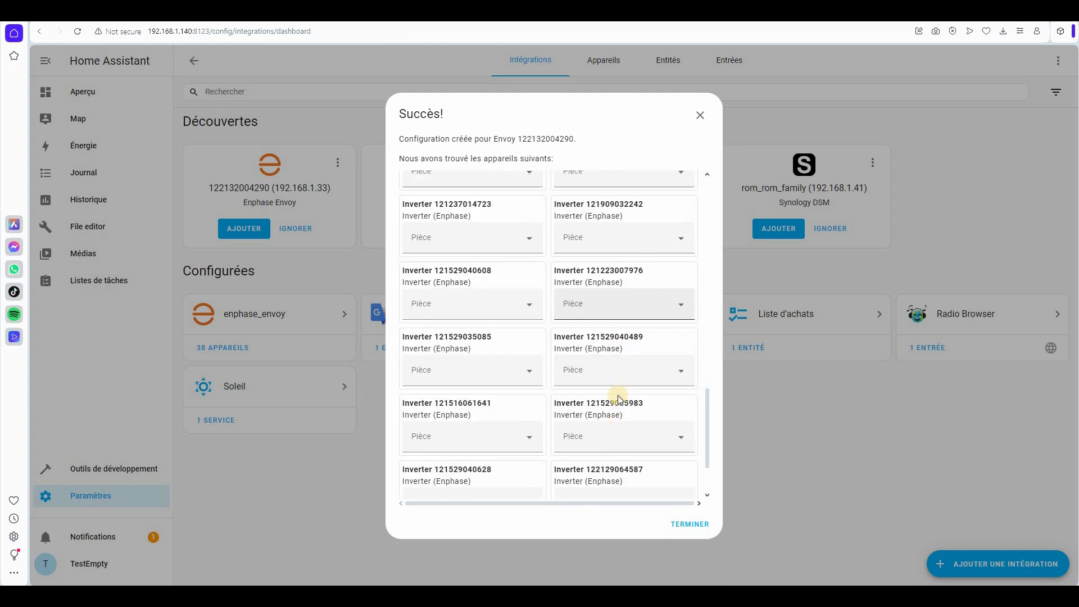
left_click(693, 524)
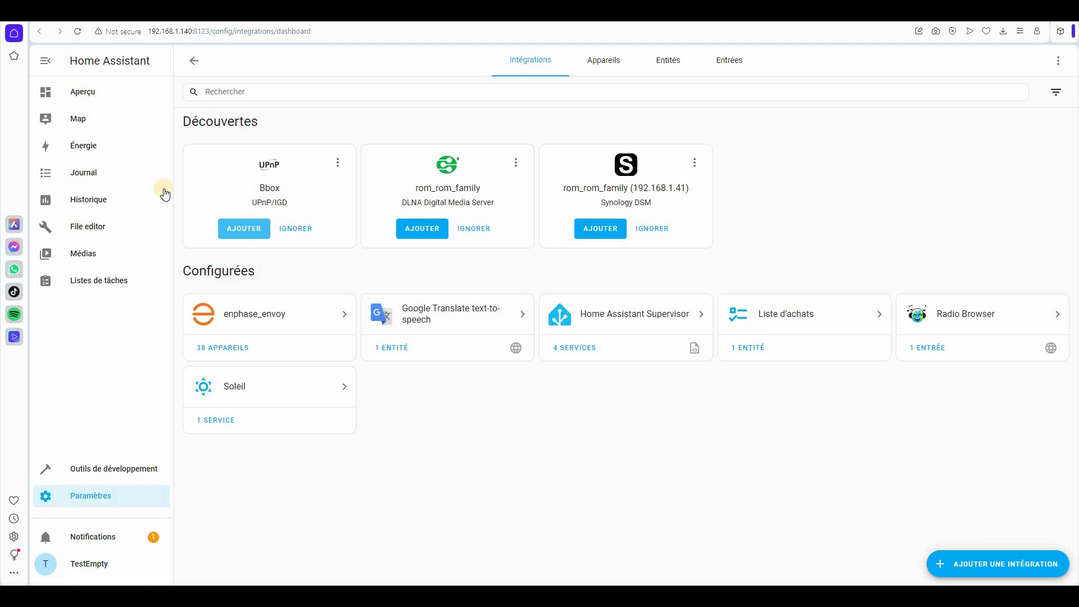
- Look over the Appareils list, then switch to the Entités list
left_click(602, 63)
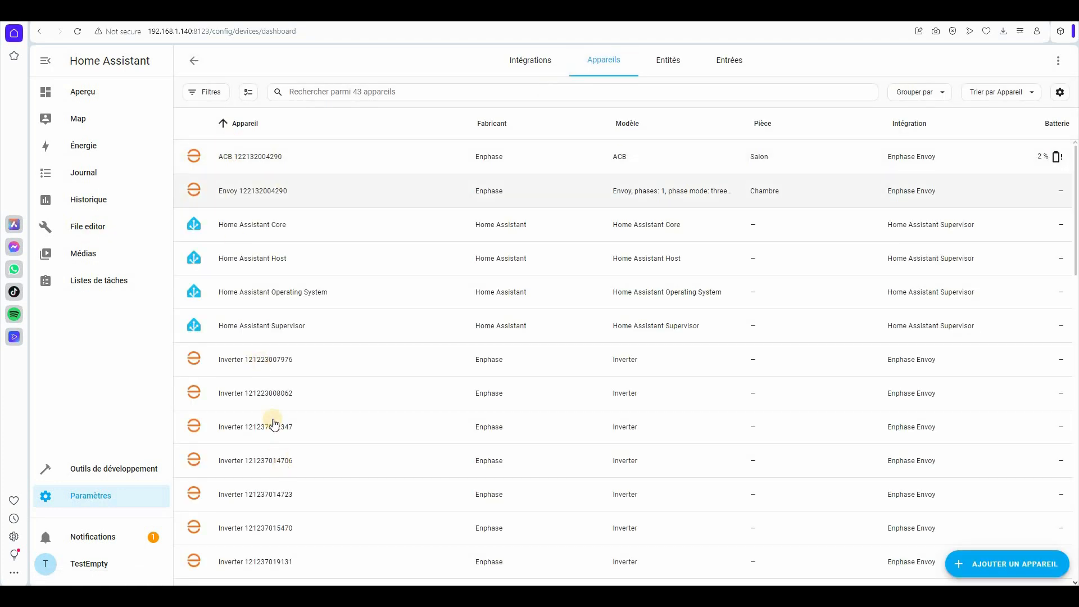
scroll(253, 302, "down", 5)
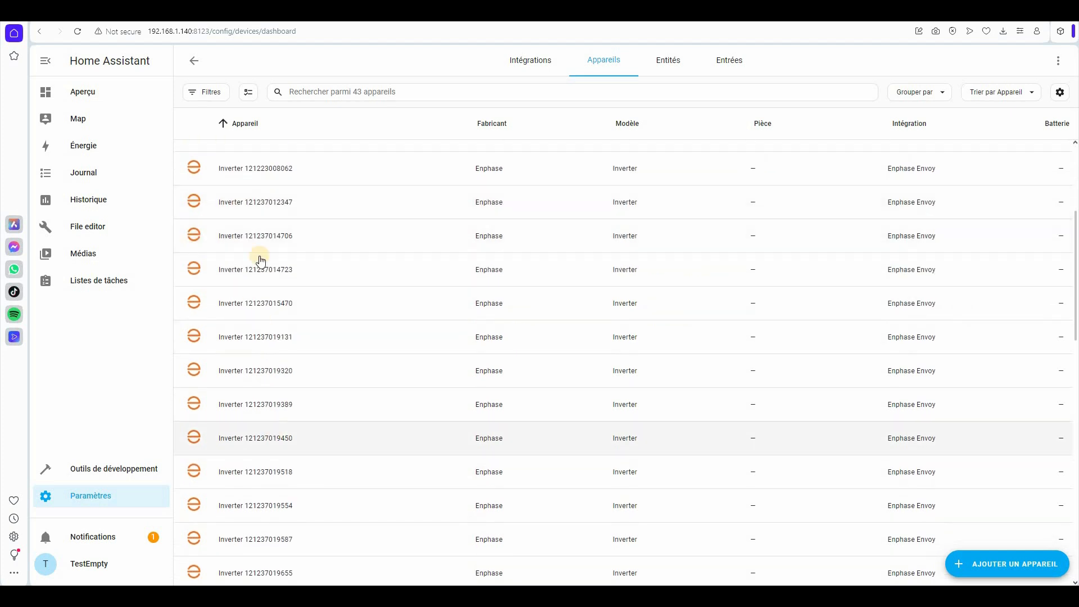
scroll(258, 258, "up", 5)
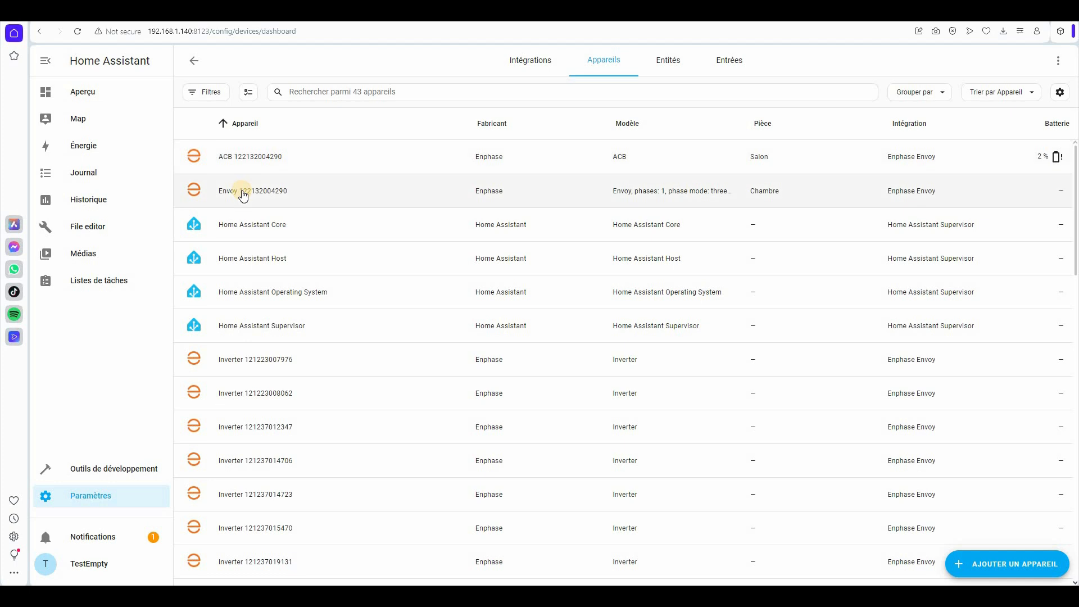
left_click(666, 58)
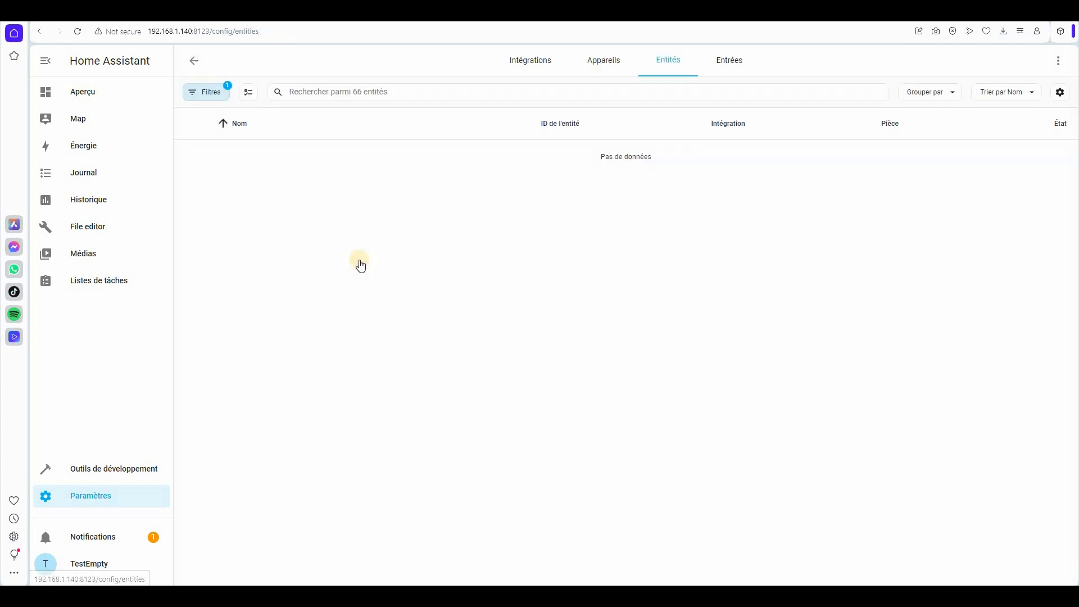
left_click(320, 95)
type("ACB")
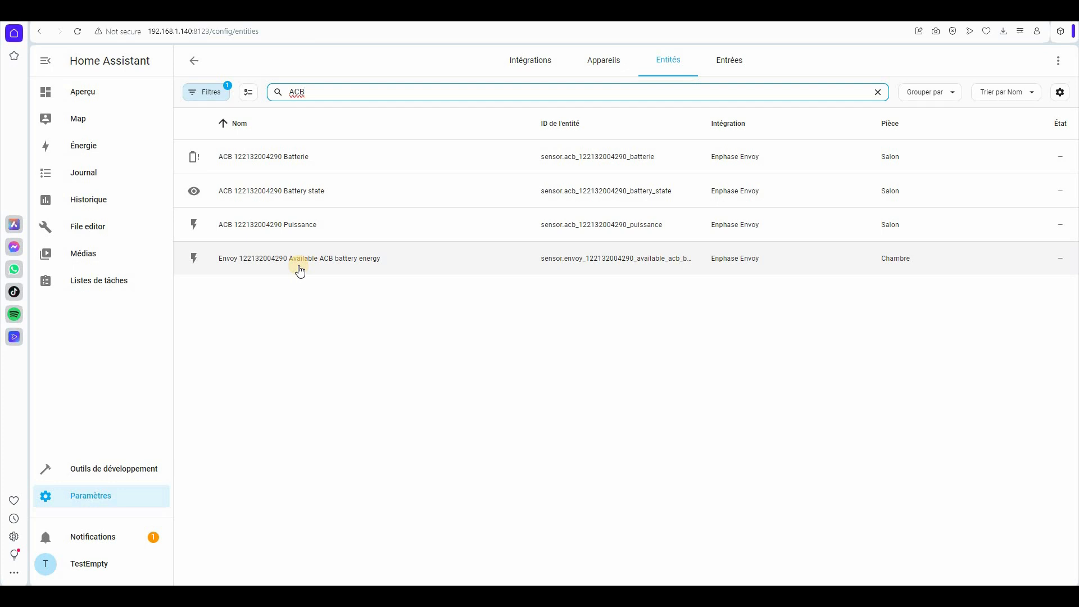
left_click(332, 348)
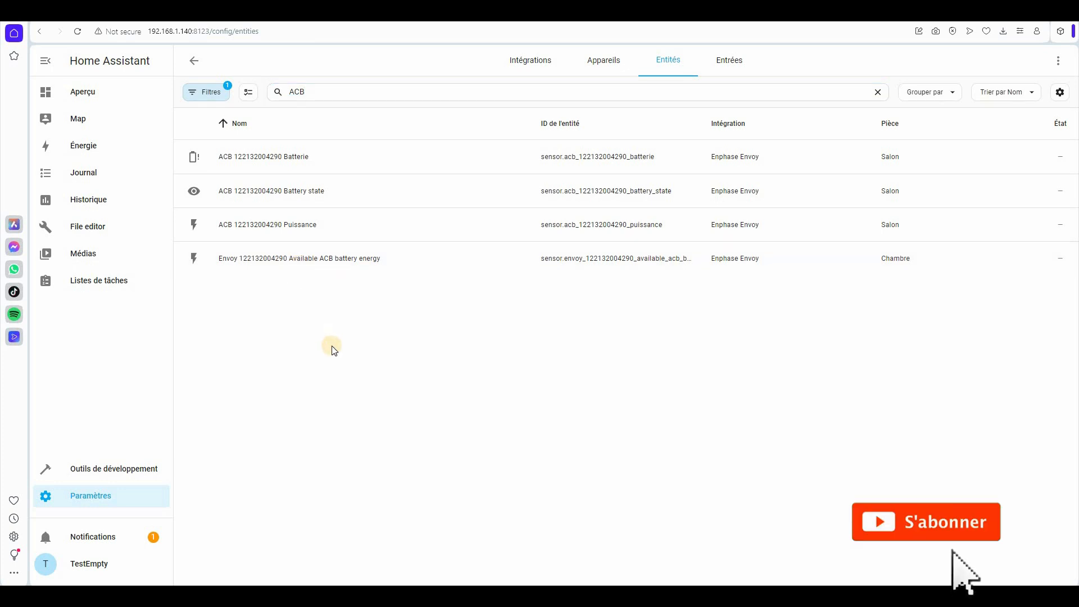
left_click(243, 226)
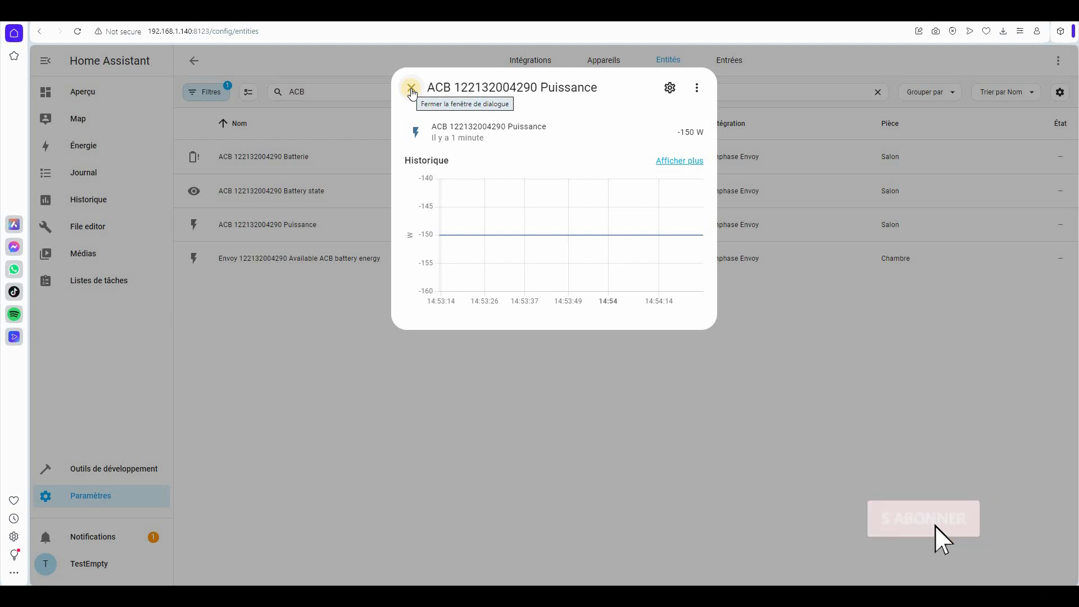
left_click(411, 88)
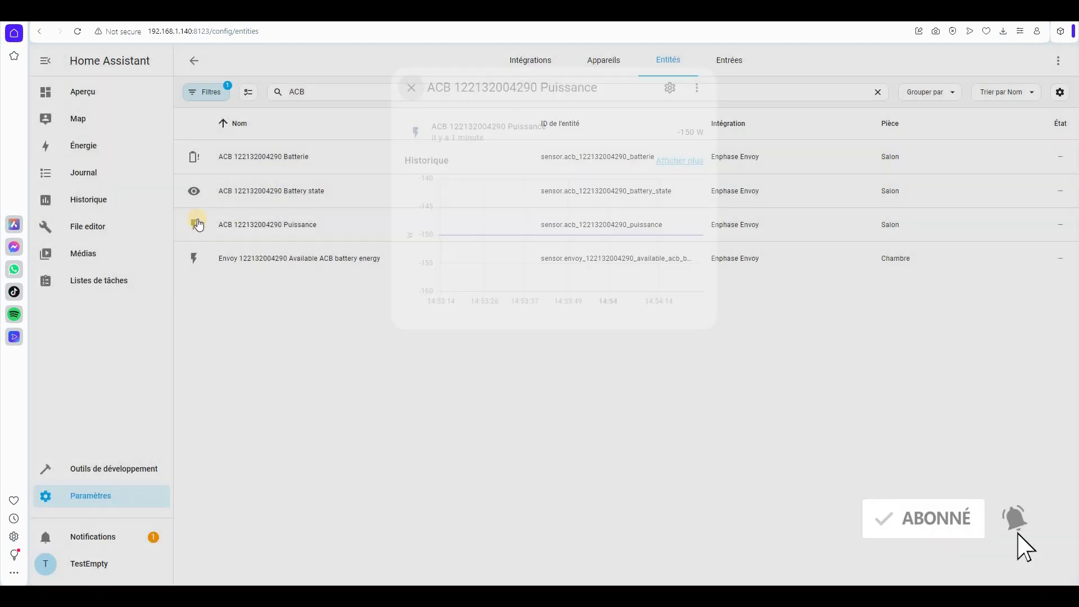
left_click(304, 88)
double_click(306, 90)
key("BackSpace")
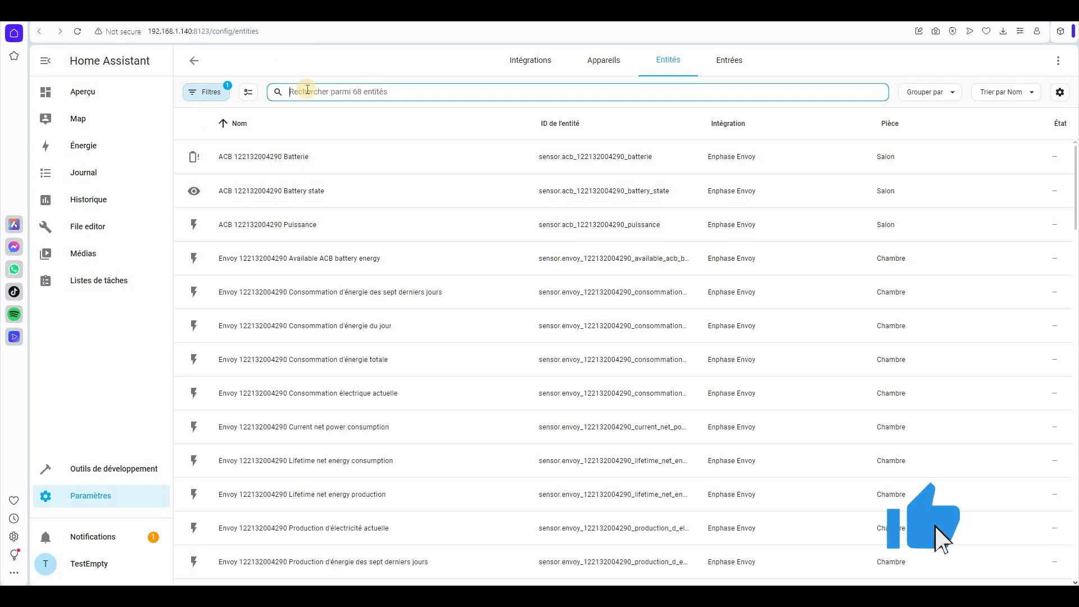
- Open configuration.yaml in File editor
left_click(87, 226)
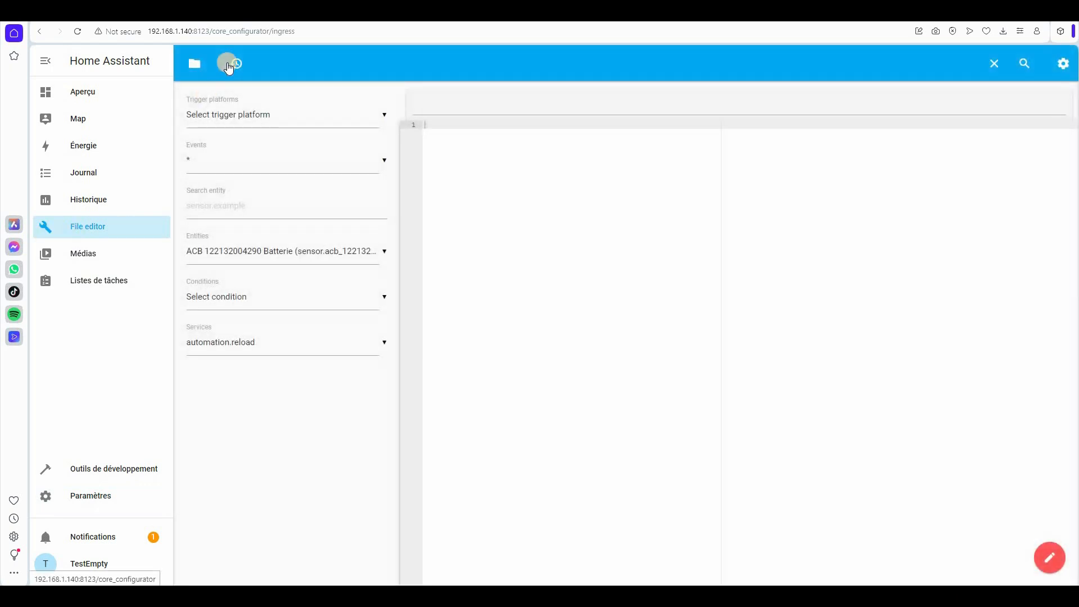
left_click(193, 63)
left_click(234, 253)
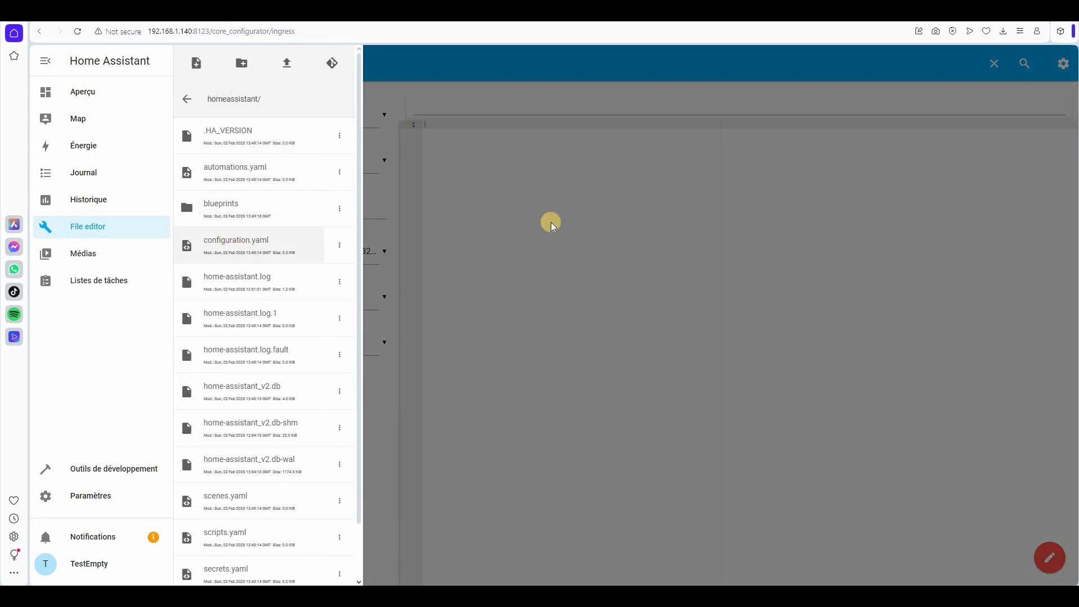
left_click(543, 234)
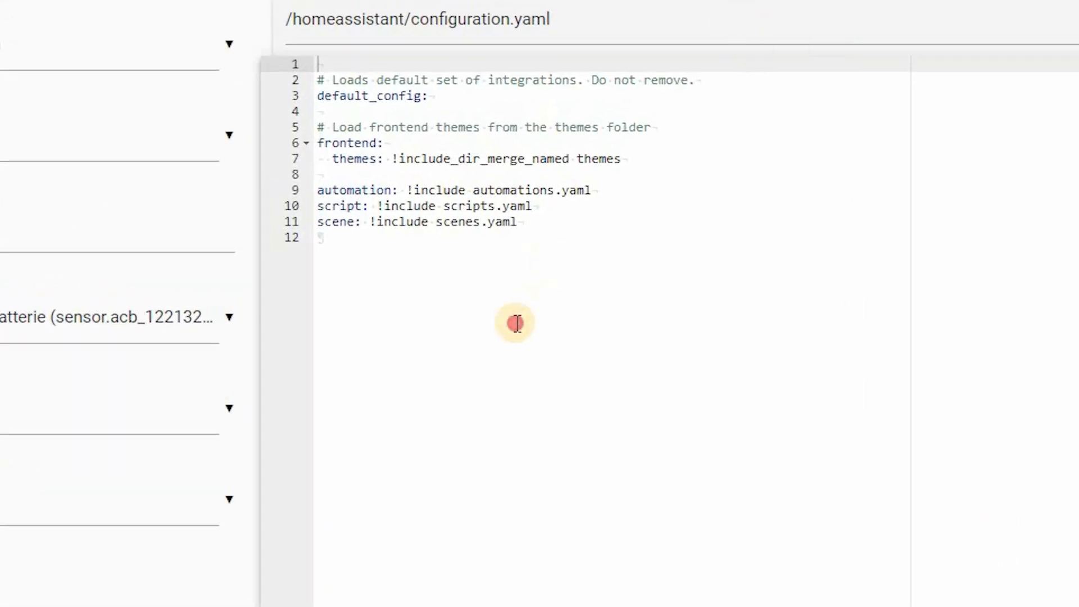
- Paste the ACB Battery Export and Import Power template sensor block at line 12
left_click(516, 324)
key("ctrl+v")
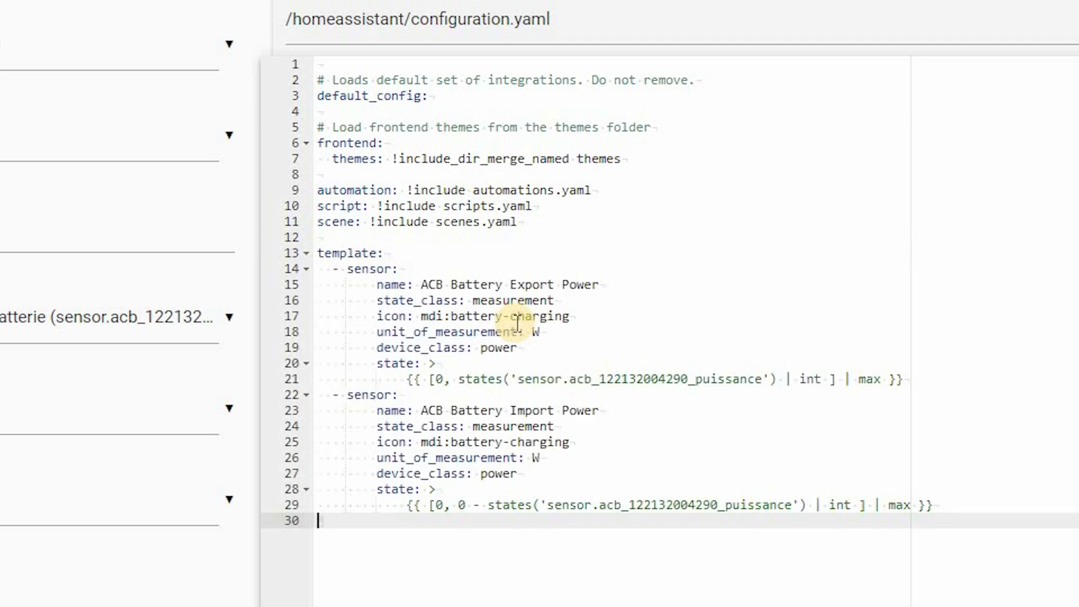
key("Return")
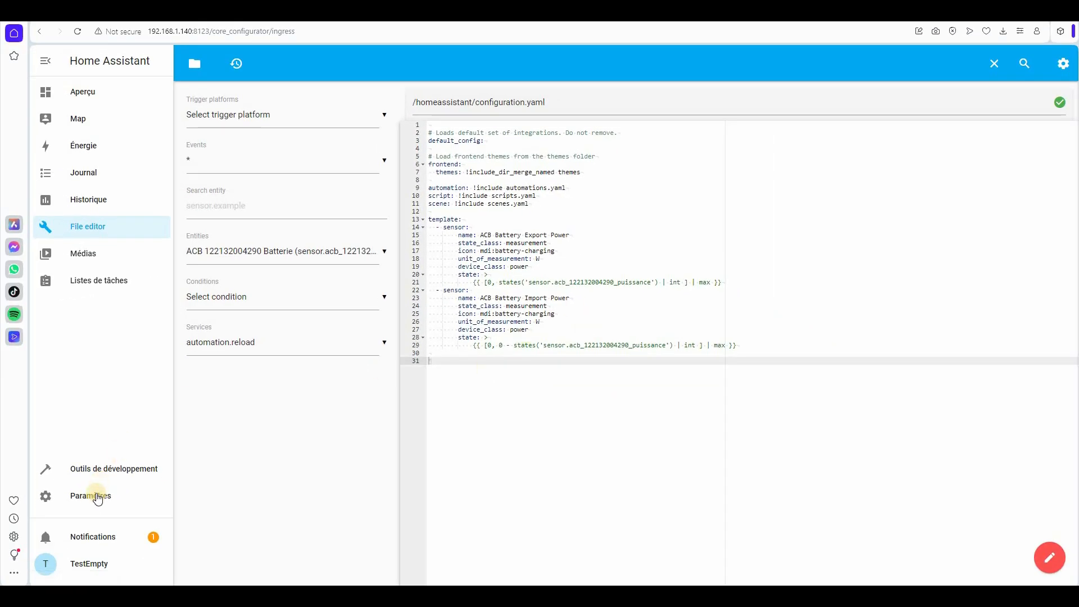
left_click(90, 496)
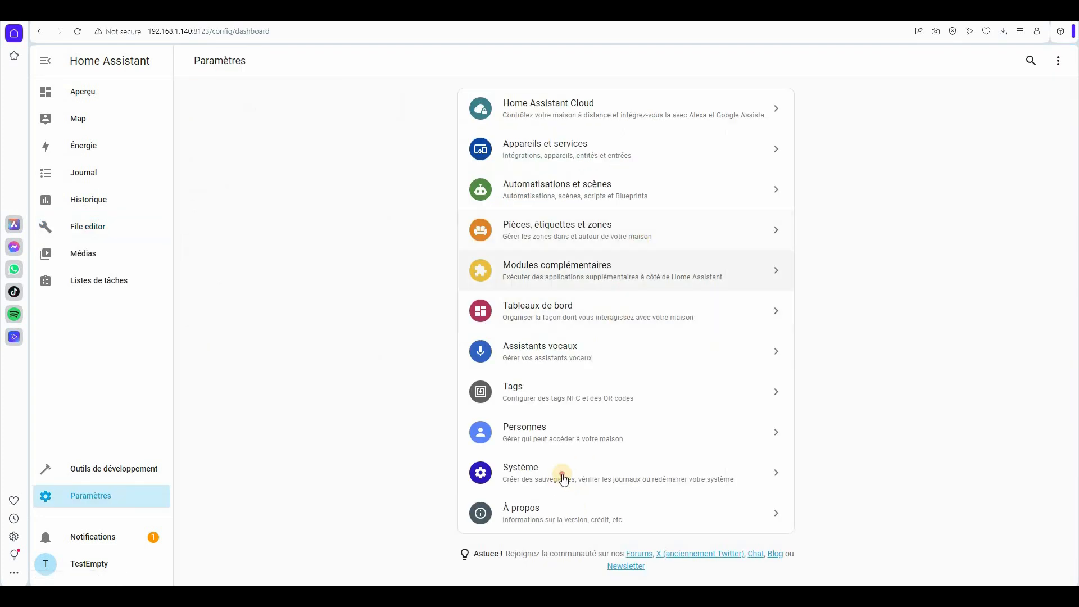
- Restart Home Assistant from the system settings, then reload the Aperçu page once it is back
left_click(562, 473)
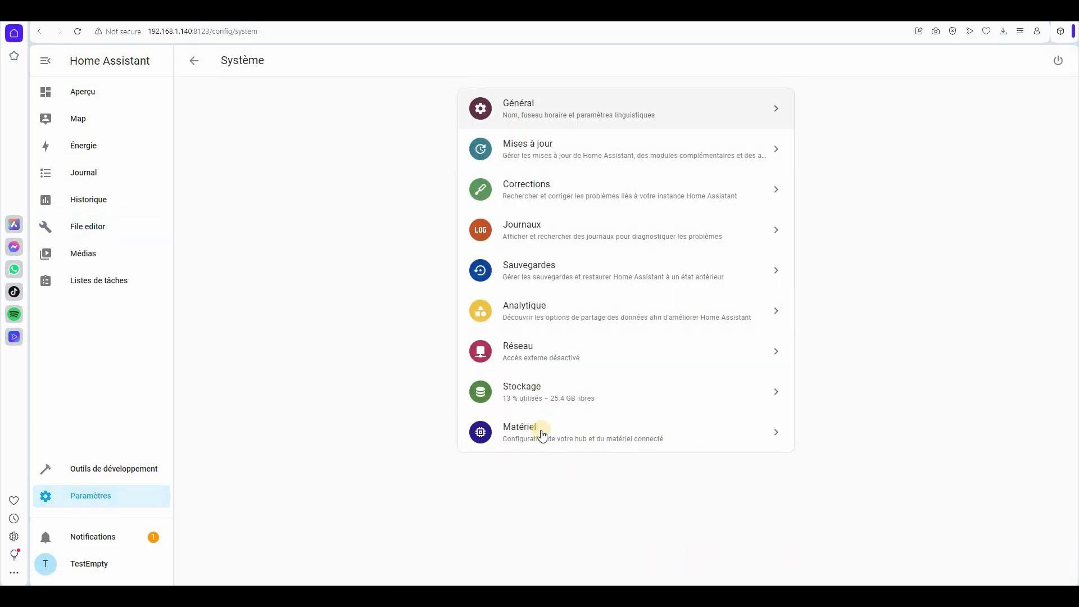
left_click(1058, 60)
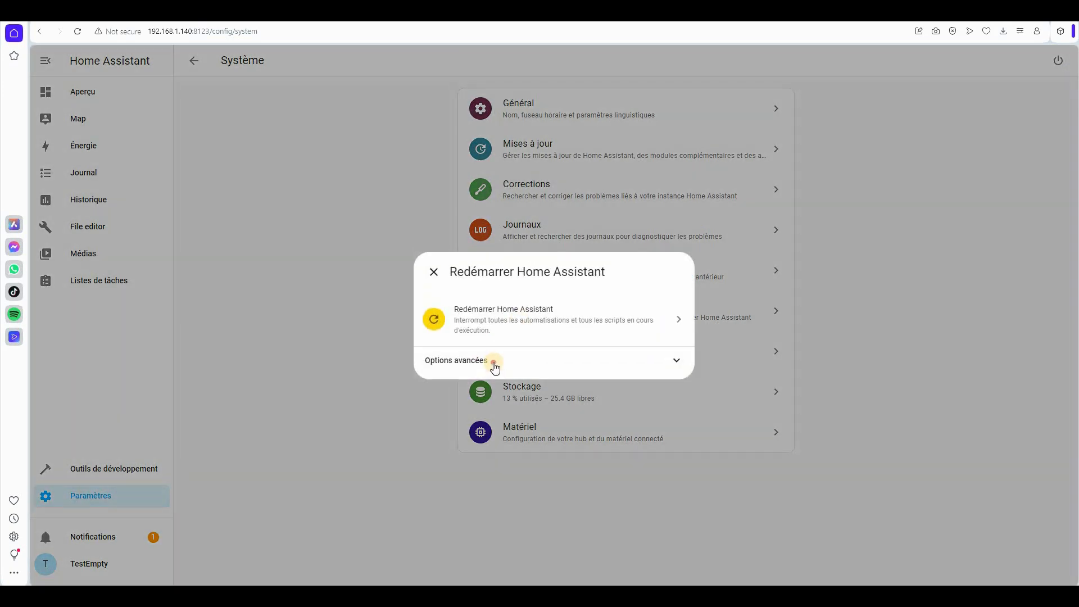
left_click(495, 361)
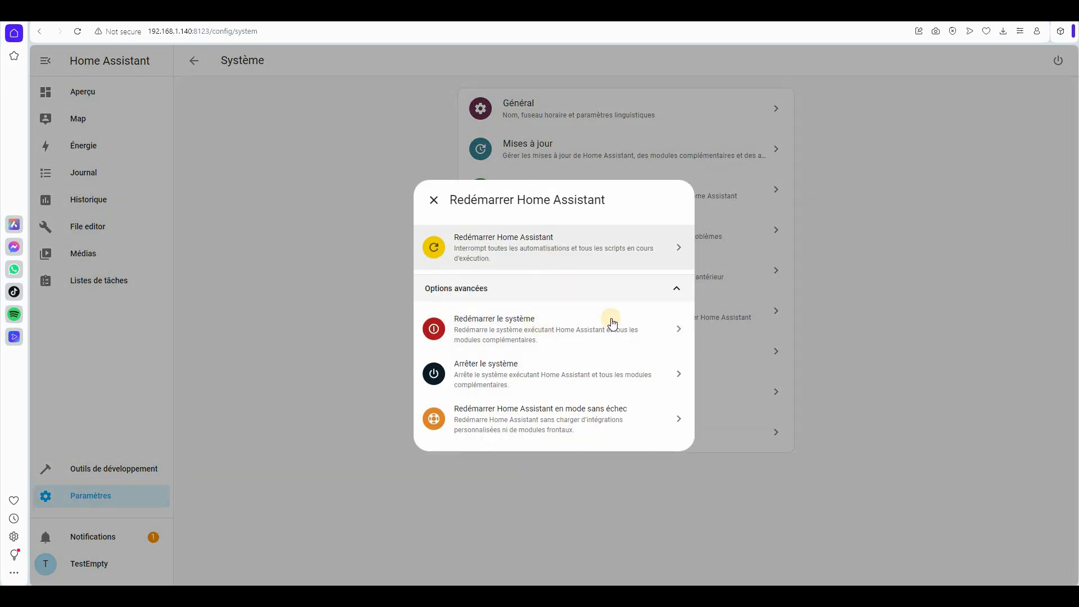
left_click(525, 241)
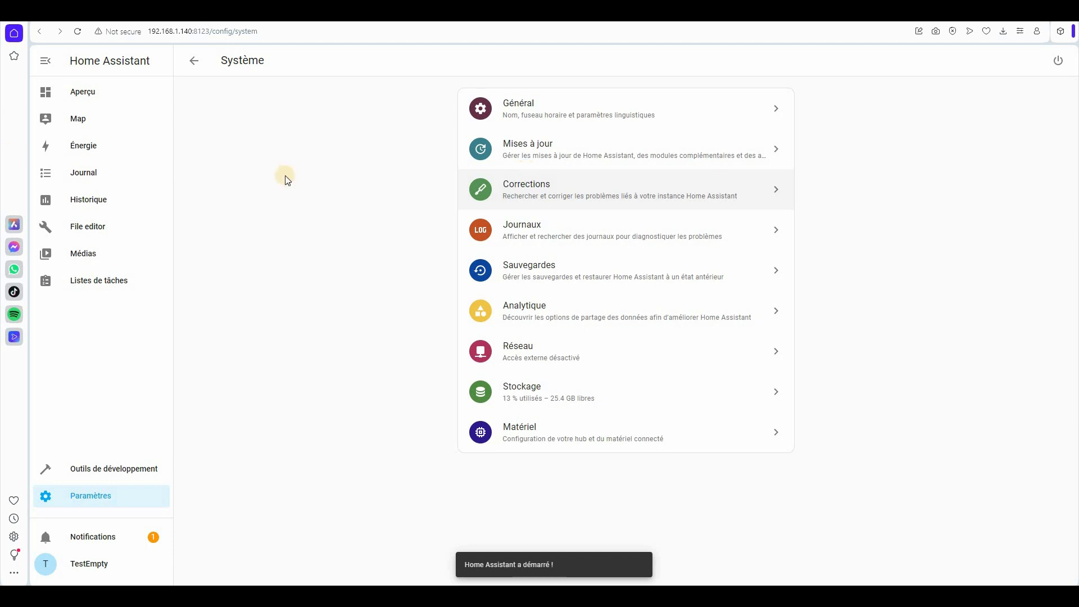
left_click(82, 92)
left_click(78, 32)
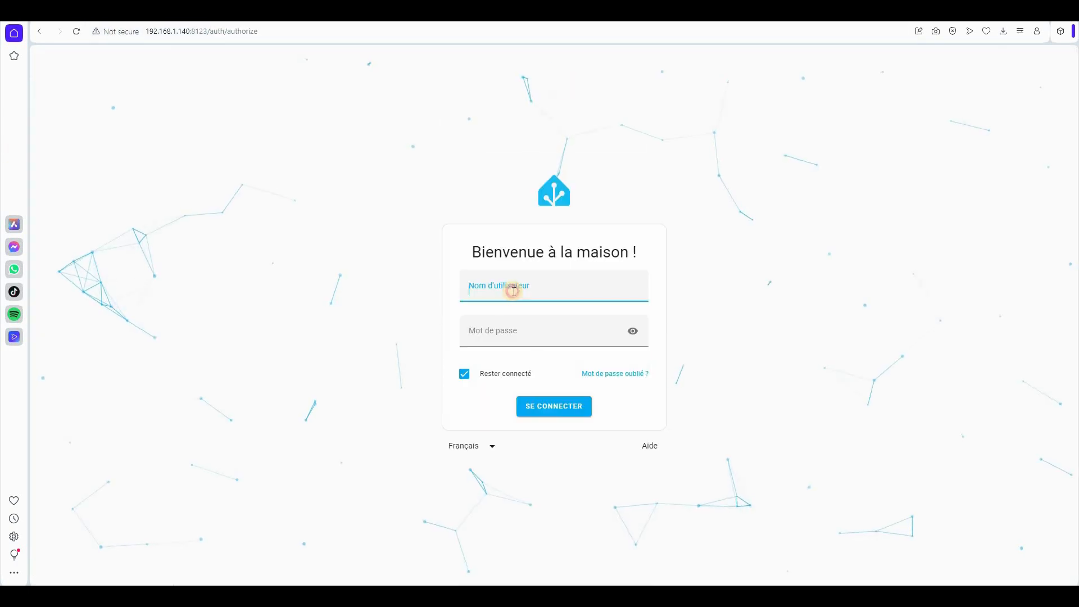
- Log back in with the account username and password, then open Paramètres
left_click(513, 291)
type("test")
key("Tab")
type("test")
key("Return")
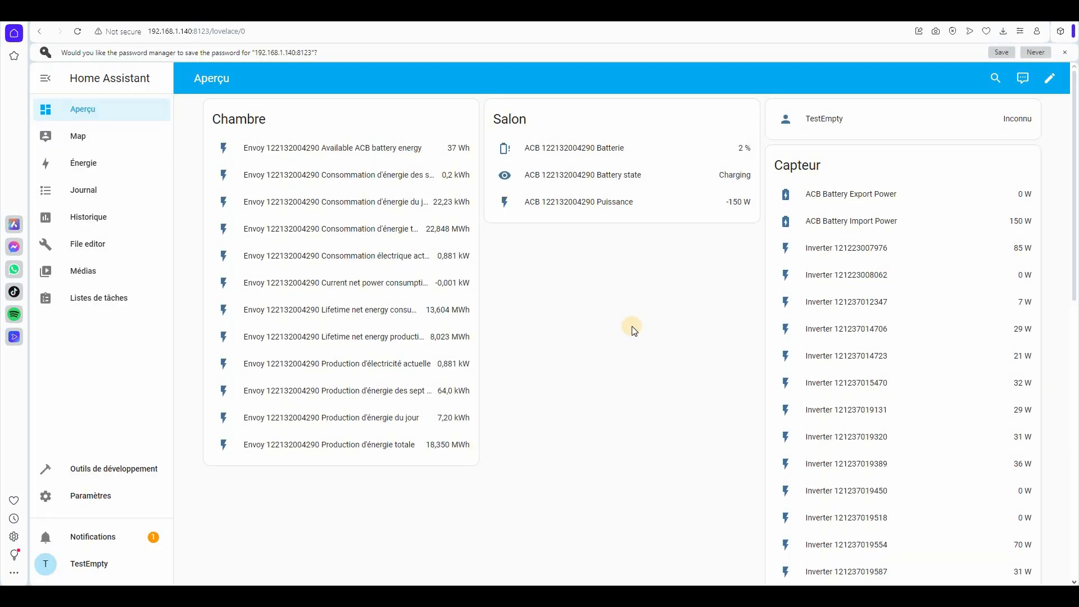
scroll(634, 330, "down", 8)
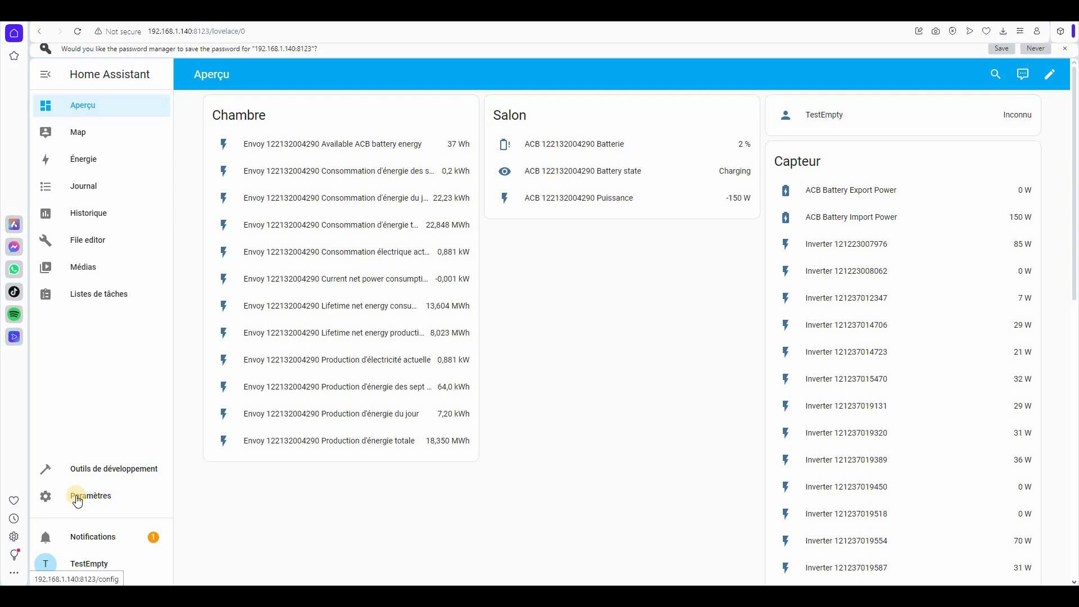
left_click(78, 501)
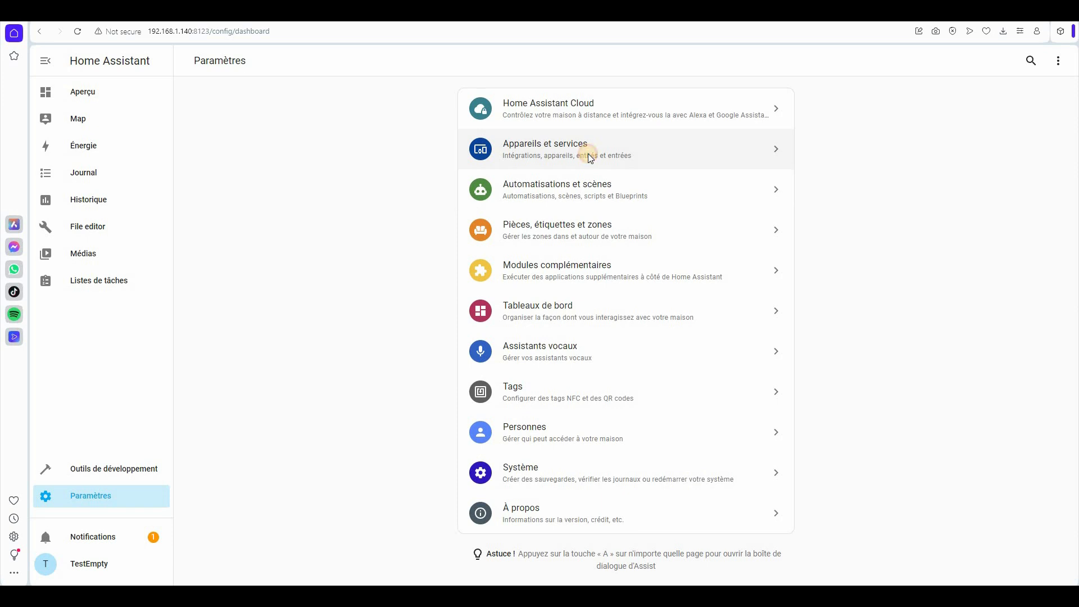
- Start a new integral sensor helper from the Entrées list in Appareils et services
left_click(588, 158)
left_click(730, 60)
left_click(1015, 562)
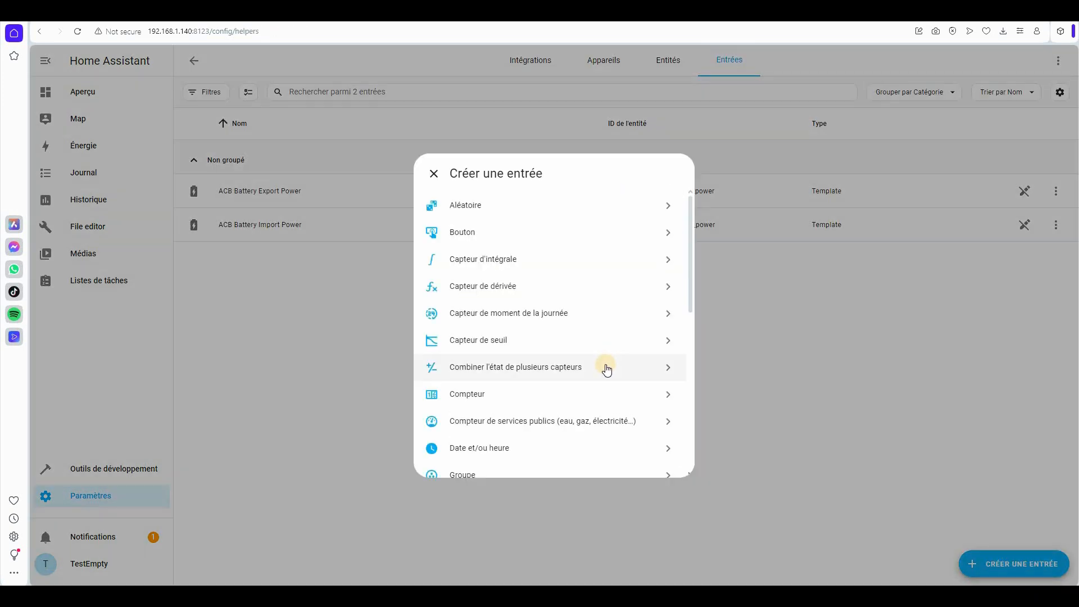
left_click(495, 259)
- Select ACB Battery Export Power as the integral's input sensor
left_click(495, 147)
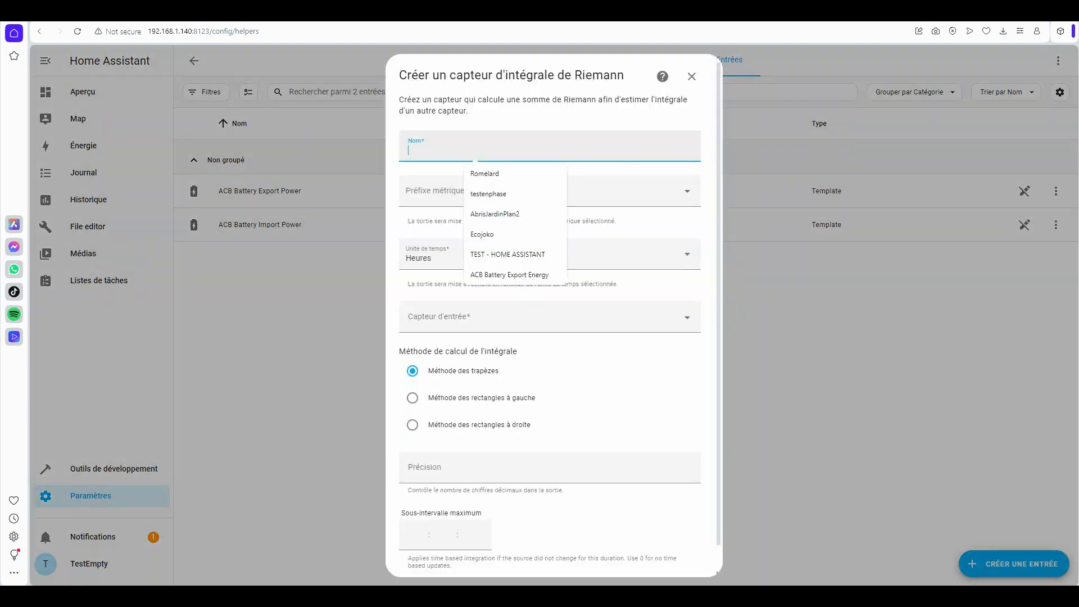
key("alt+Tab")
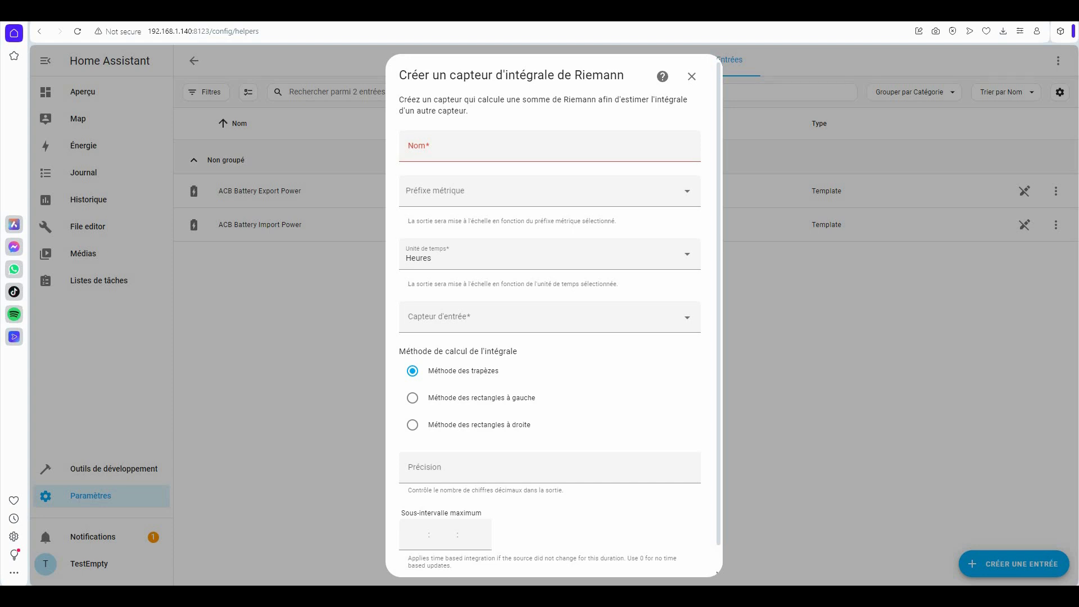
left_click(470, 321)
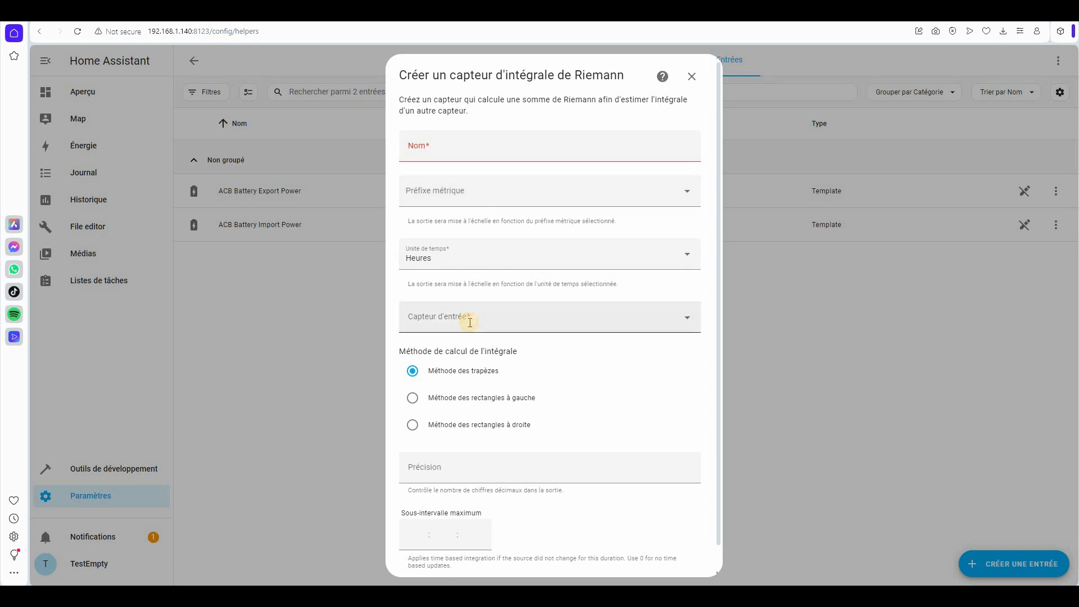
type("acb_battery_export_energy")
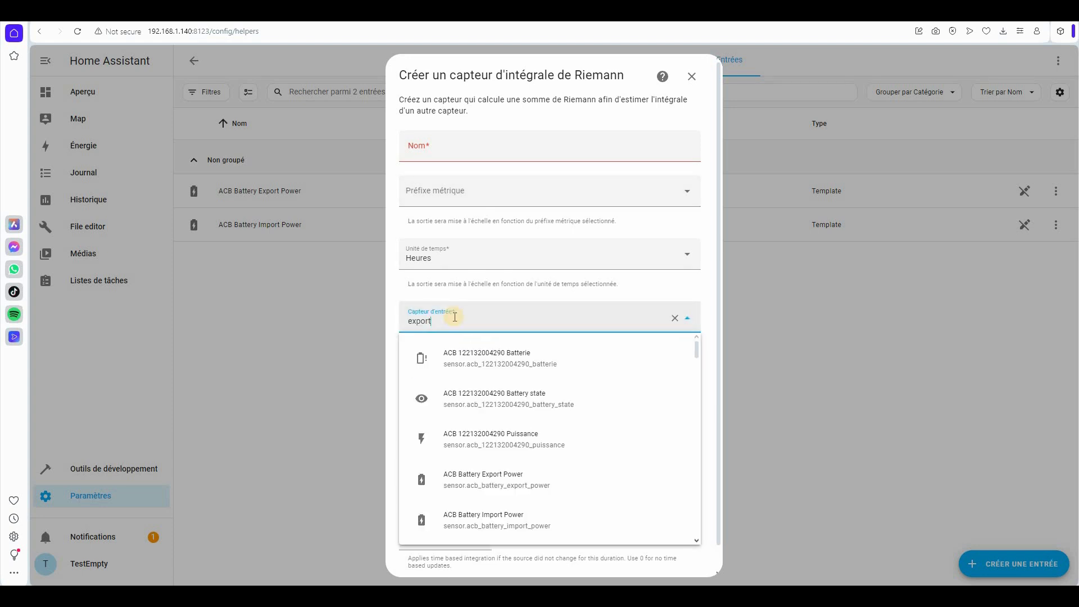
double_click(454, 318)
left_click(455, 317)
left_click(533, 361)
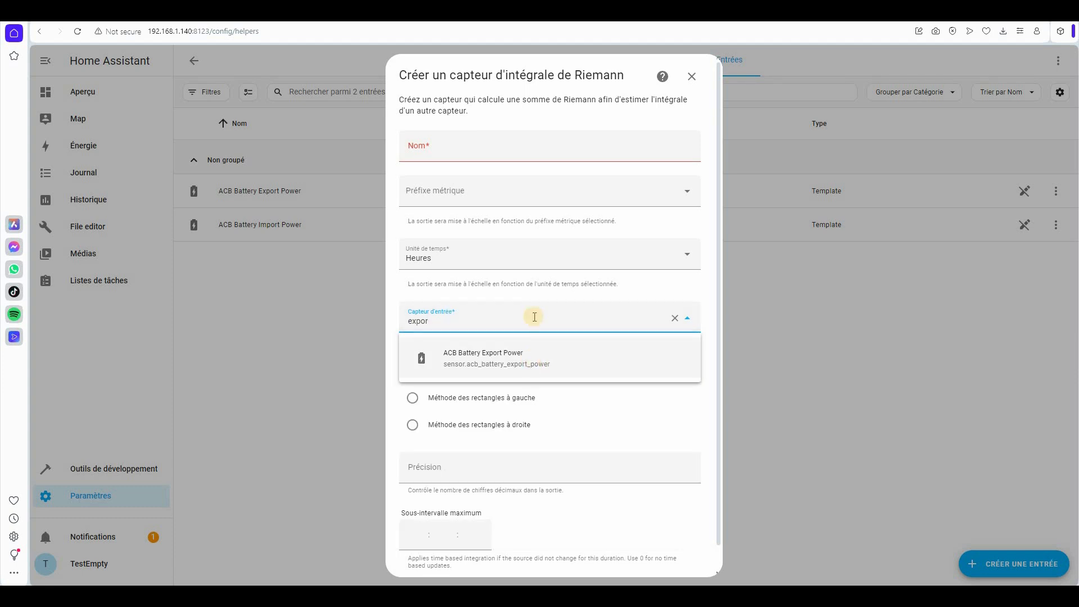
- Name it ACB Battery Export Energy with kilo prefix, left rectangles and precision 2, and create it
left_click(487, 149)
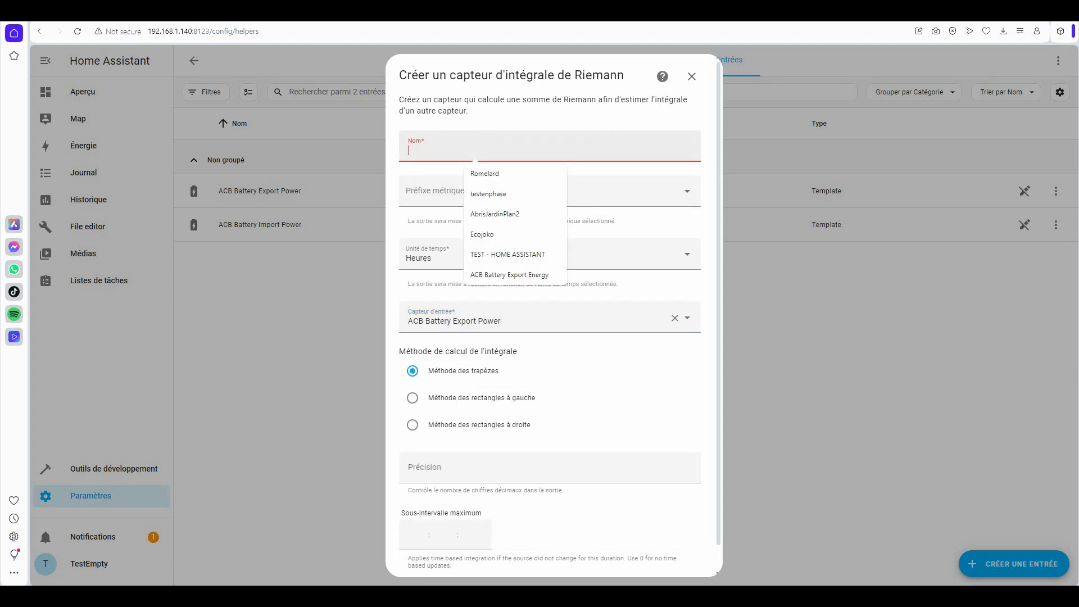
left_click(510, 275)
left_click(434, 194)
left_click(437, 225)
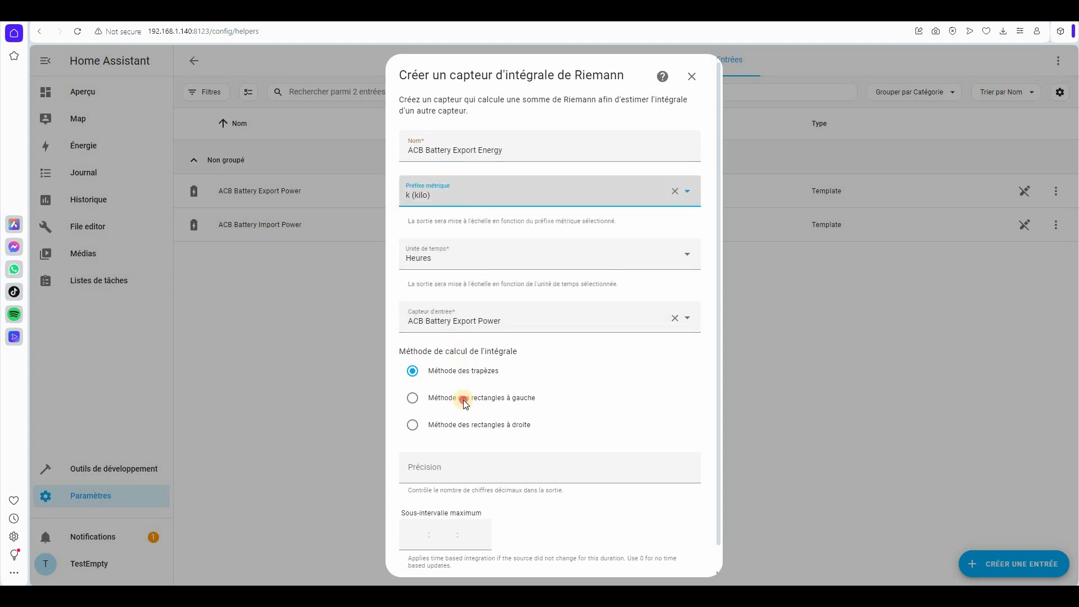
left_click(498, 408)
left_click(459, 472)
type("2")
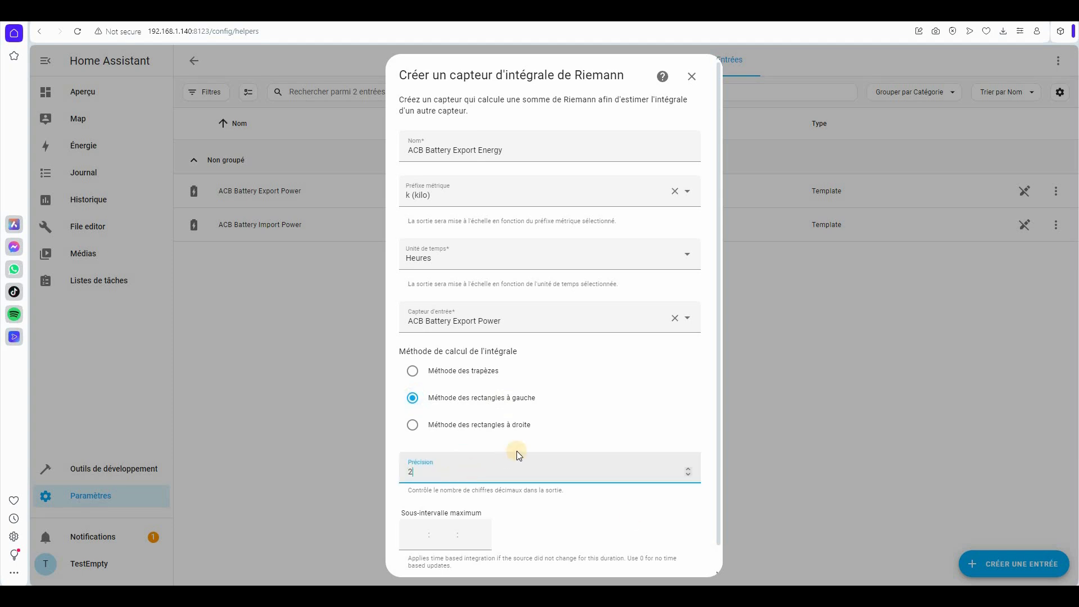
scroll(697, 562, "down", 1)
left_click(687, 562)
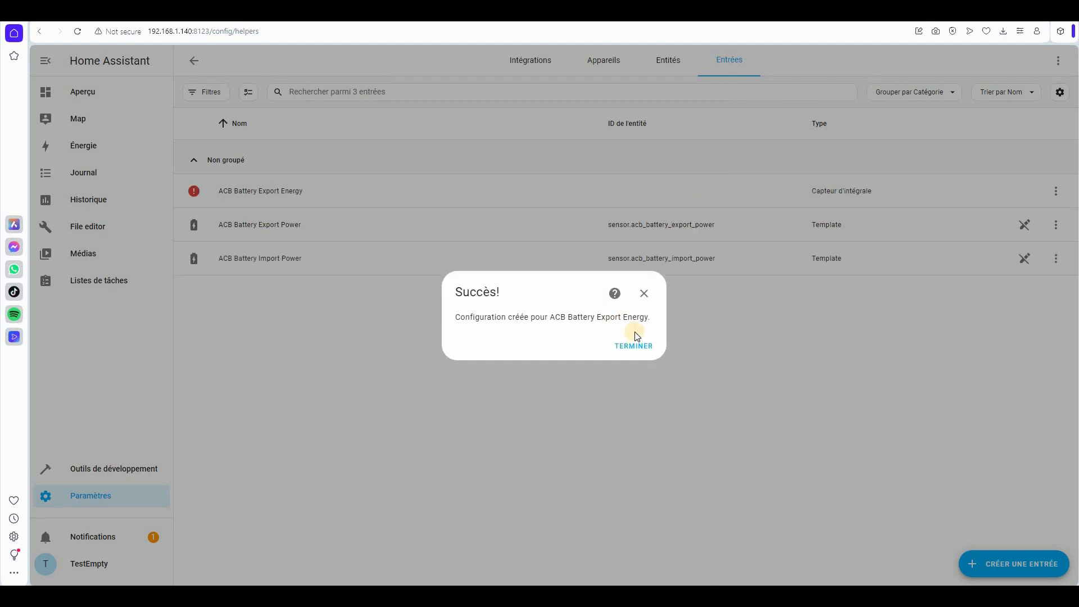
left_click(634, 346)
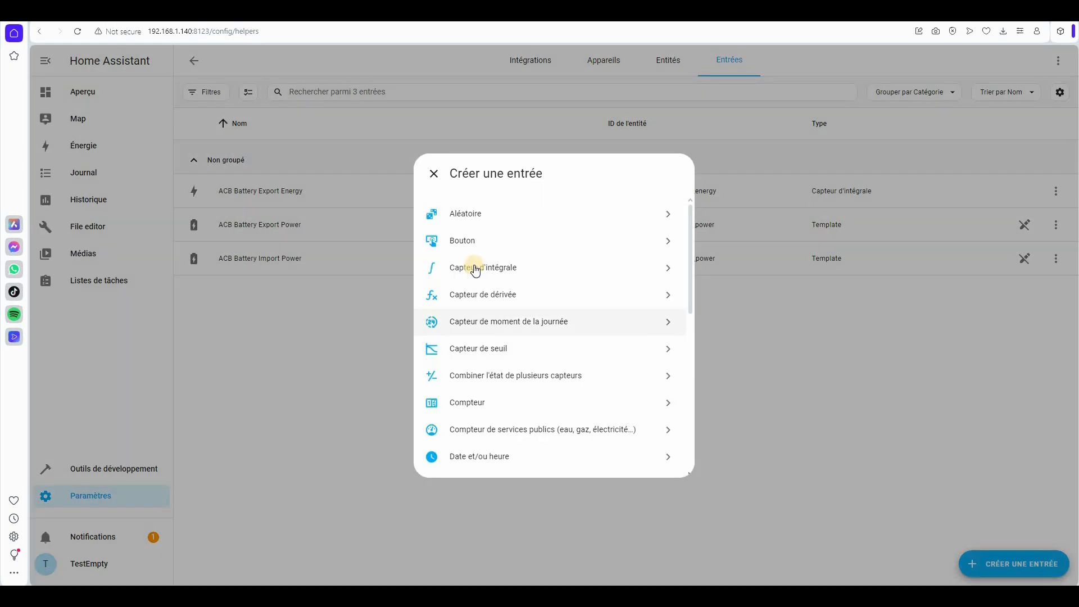
left_click(475, 267)
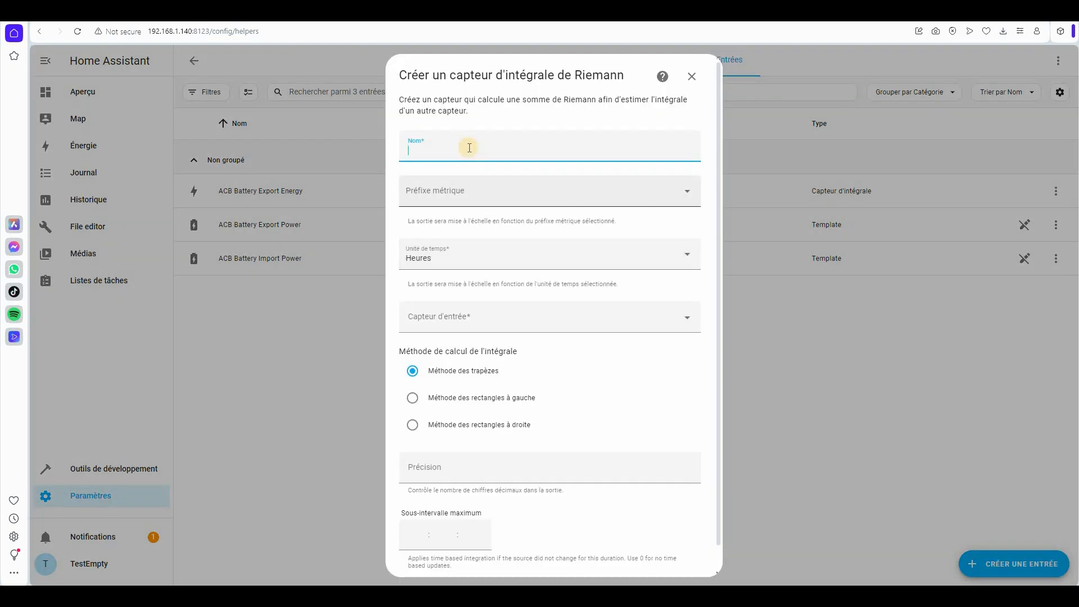
- Name the new integral helper ACB Battery Import Energy with kilo prefix and hours time unit
type("ACB Battery Import Energy")
left_click(467, 194)
left_click(426, 226)
left_click(444, 255)
left_click(444, 342)
- Use ACB Battery Import Power as input with left rectangles and precision 2, and create it
left_click(447, 315)
type("import")
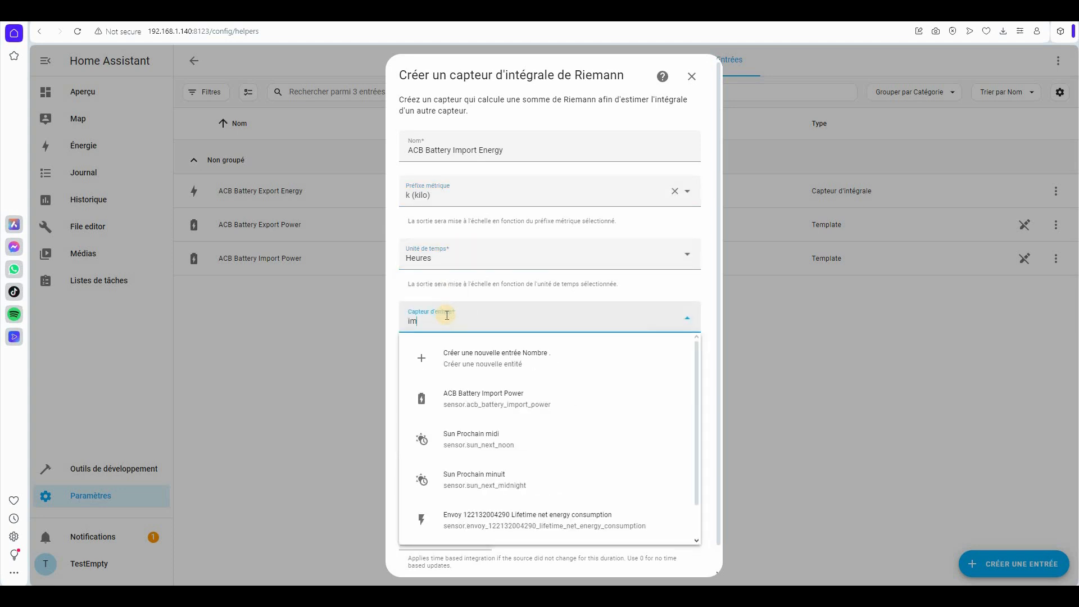
key("Return")
left_click(454, 396)
left_click(463, 462)
type("2")
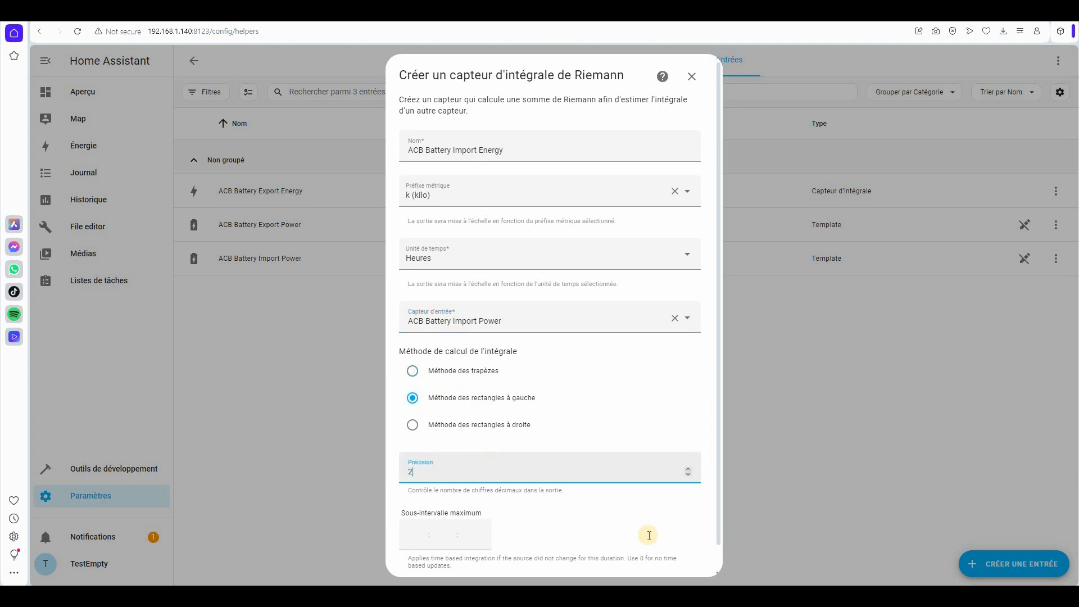
scroll(686, 563, "down", 1)
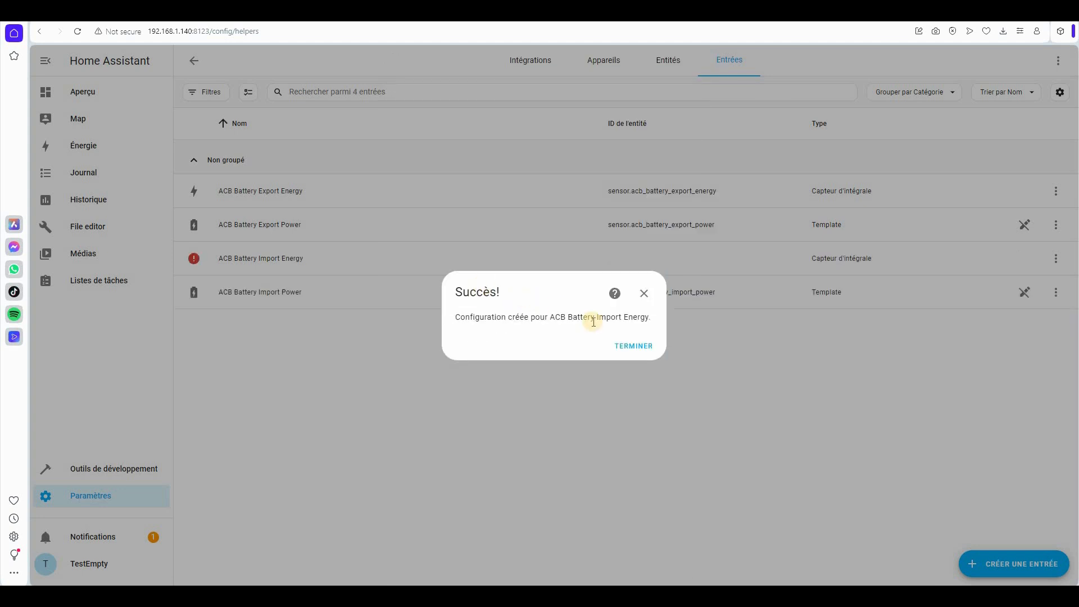
left_click(639, 345)
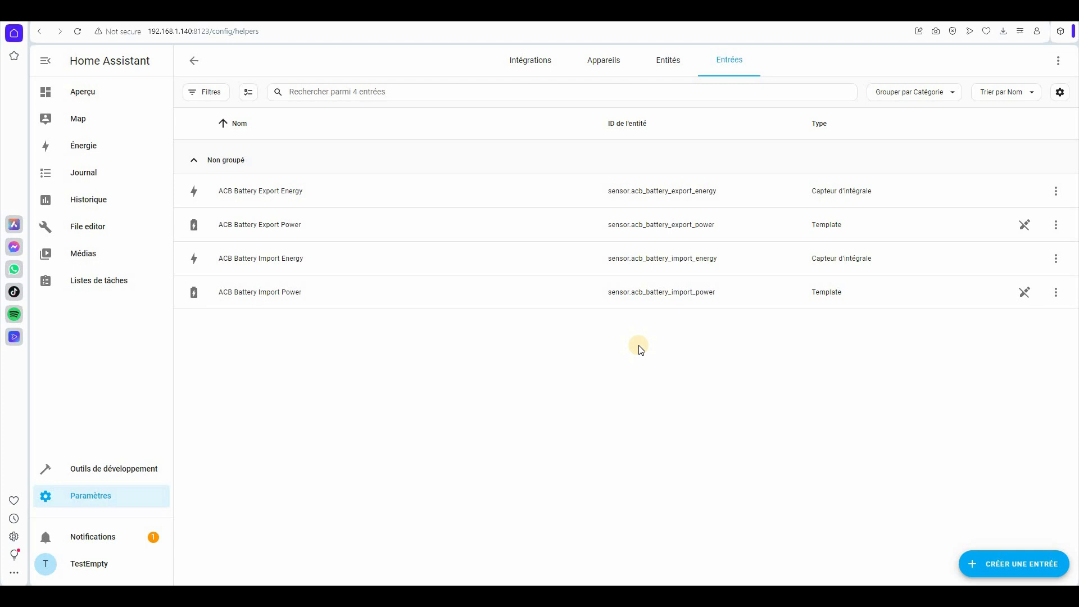
left_click(88, 94)
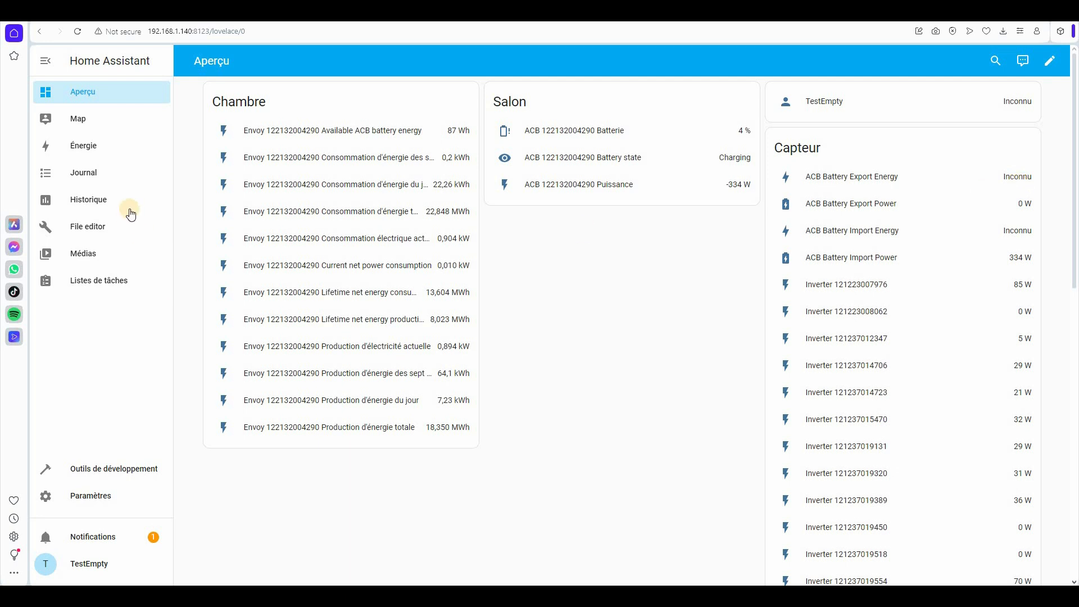
- Open the Énergie setup, begin adding energy returned to the grid, then return to Aperçu
left_click(77, 148)
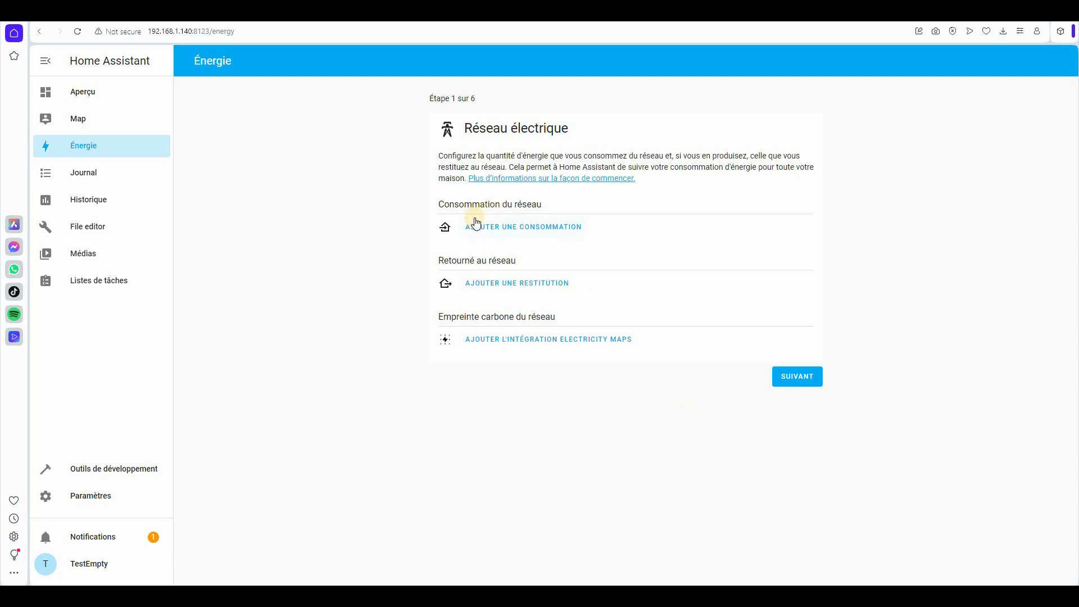
left_click(518, 284)
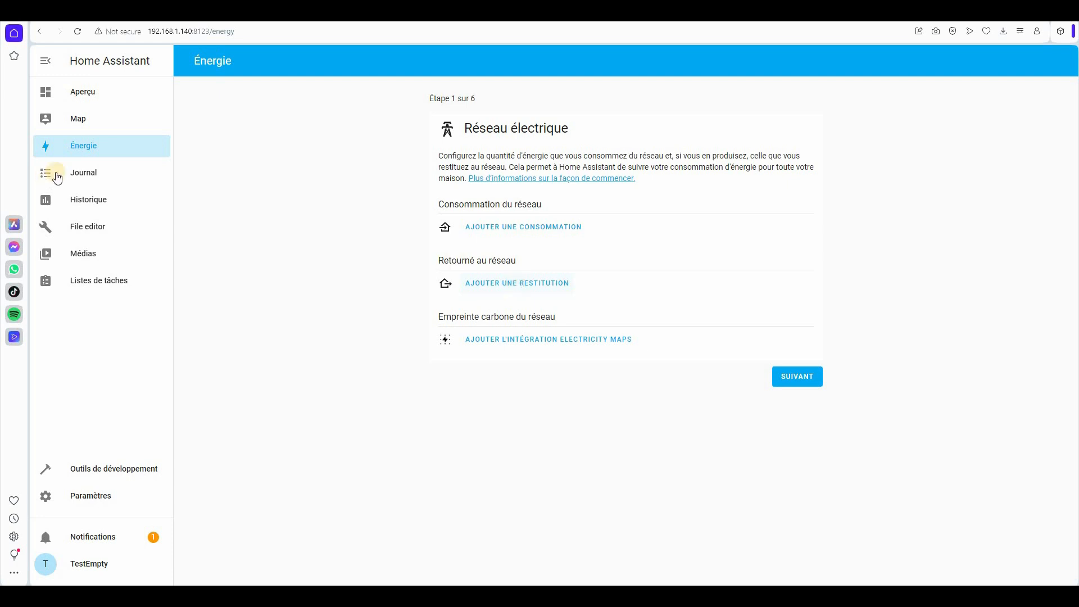
left_click(89, 96)
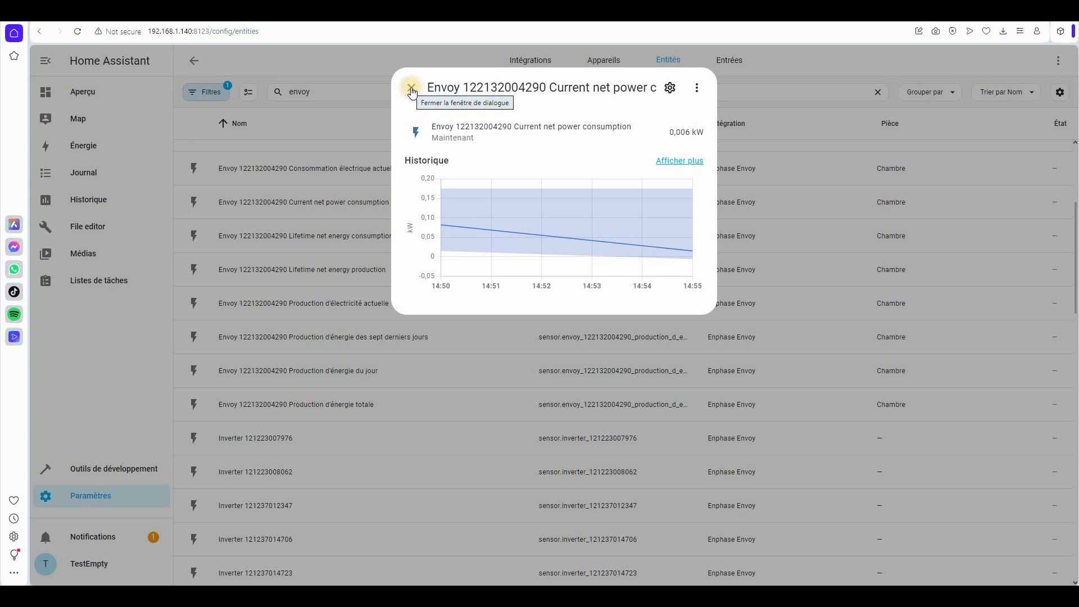
- Expand the Envoy Current net power consumption details to inspect its chart, then close them
left_click(573, 90)
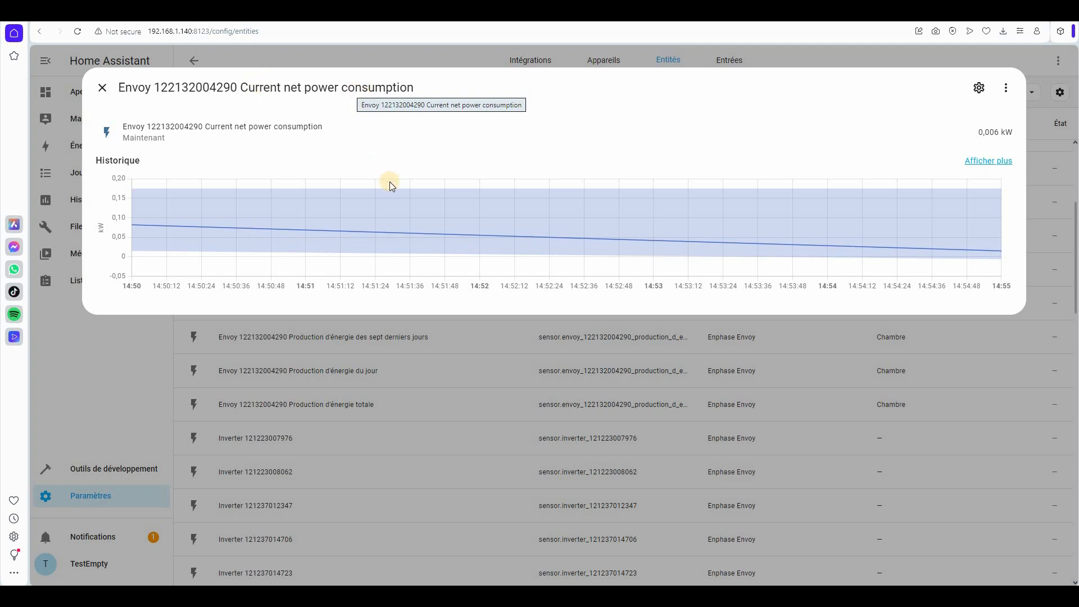
mouse_move(997, 251)
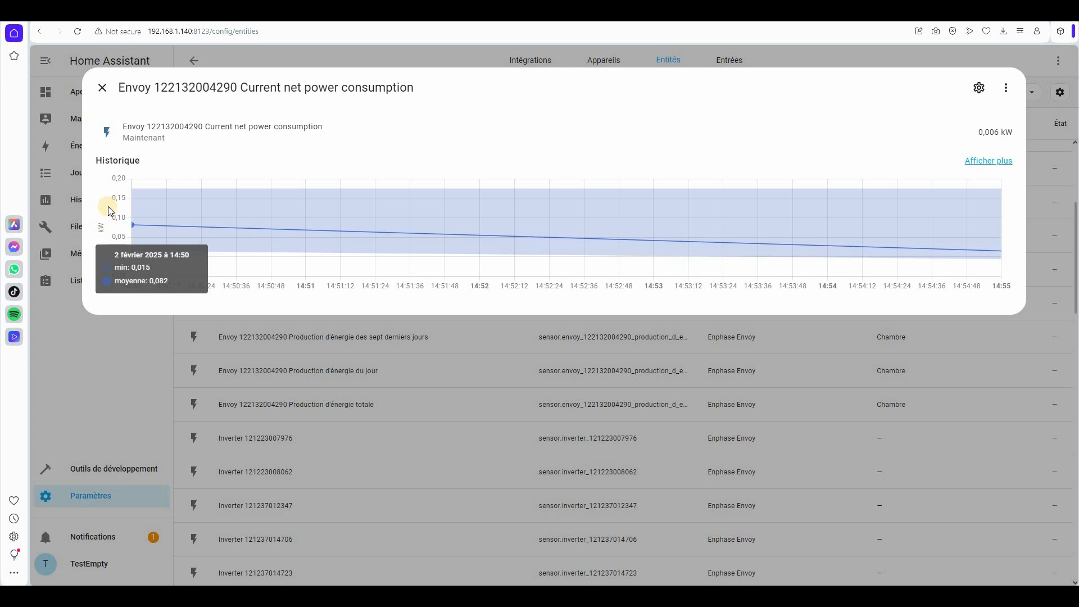
left_click(102, 91)
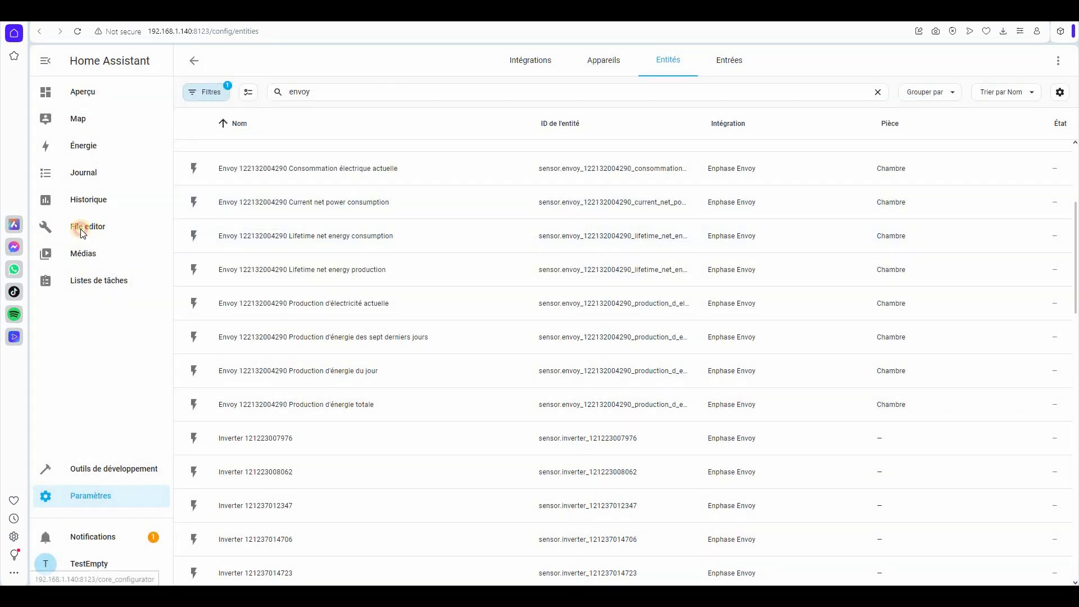
- Paste the Envoy Export Power template sensor block near the end of configuration.yaml
left_click(82, 234)
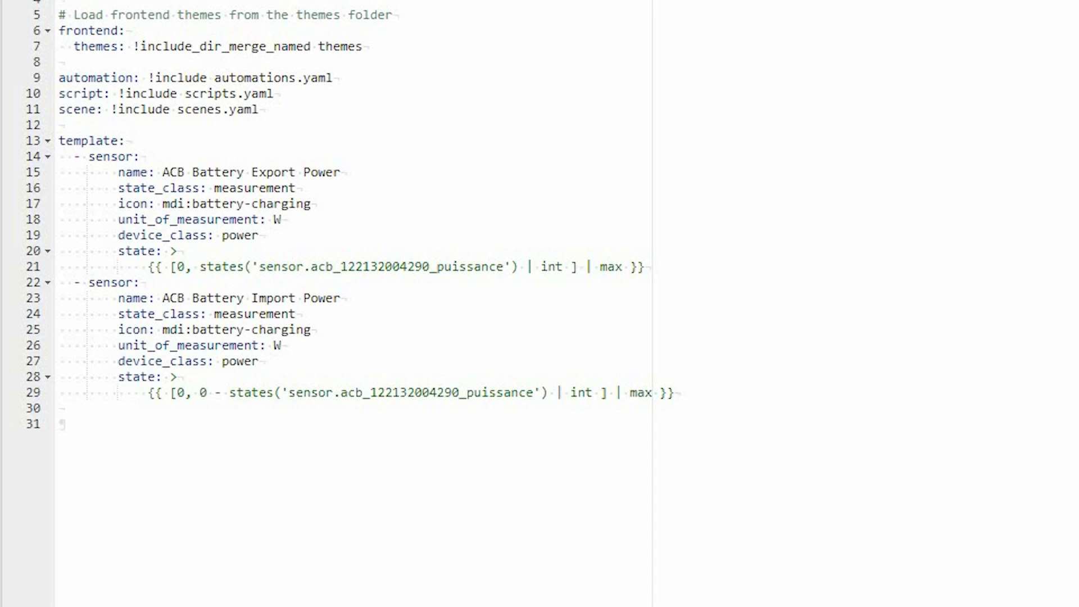
left_click(170, 442)
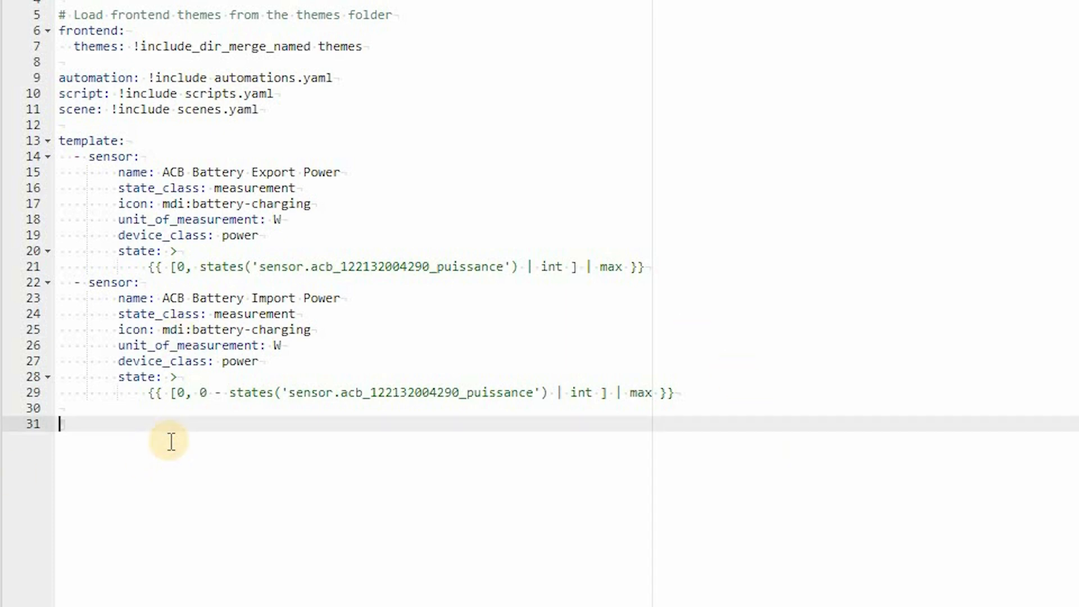
key("Up")
key("ctrl+v")
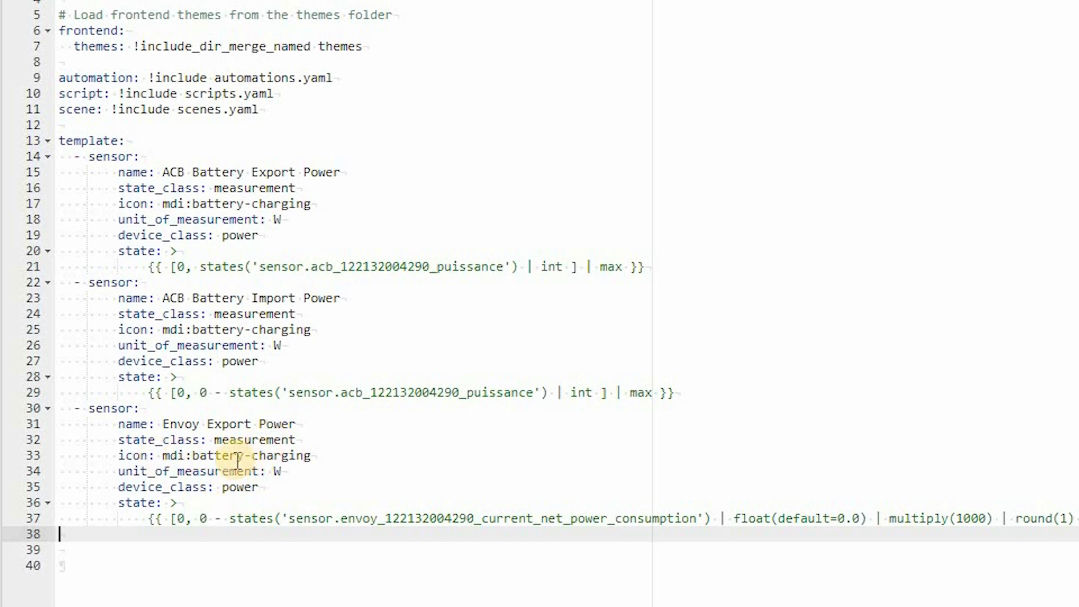
- Adjust the W unit and finish line 37's state template with the max filter, then save
left_click(304, 469)
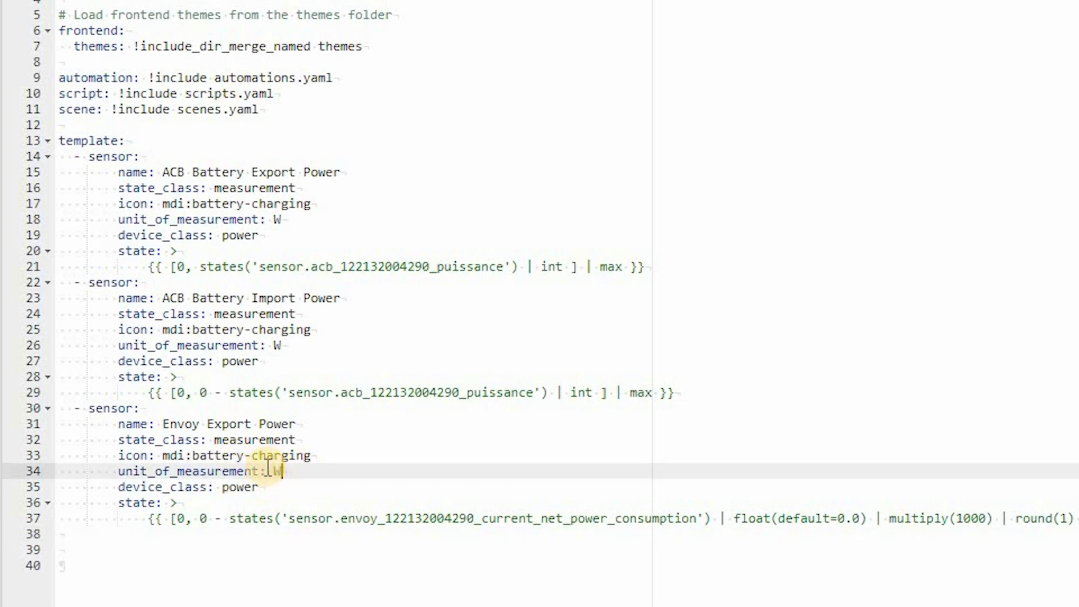
double_click(275, 471)
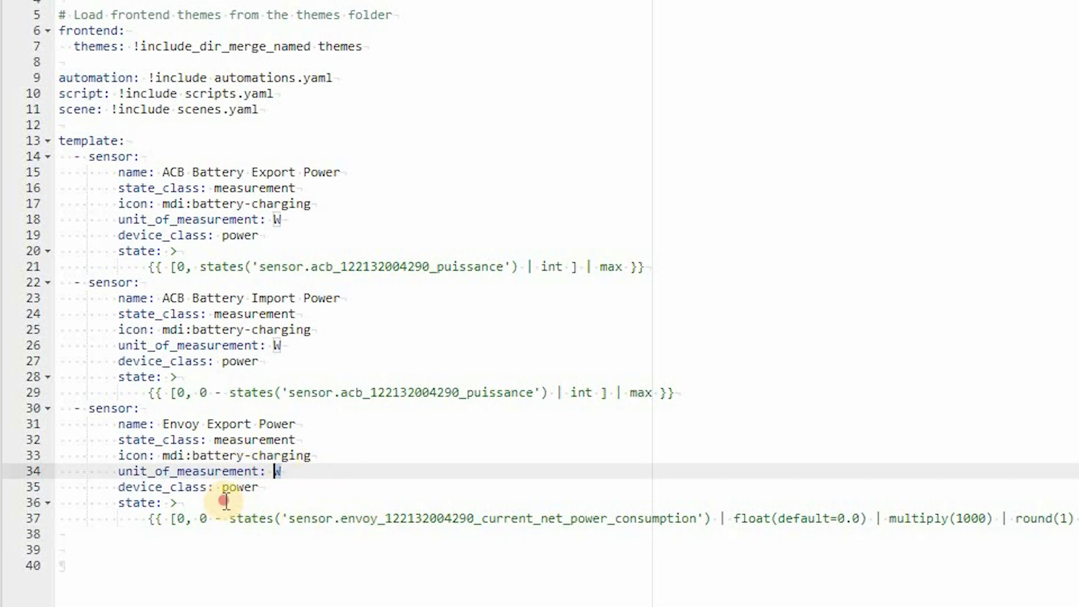
left_click(178, 502)
double_click(262, 487)
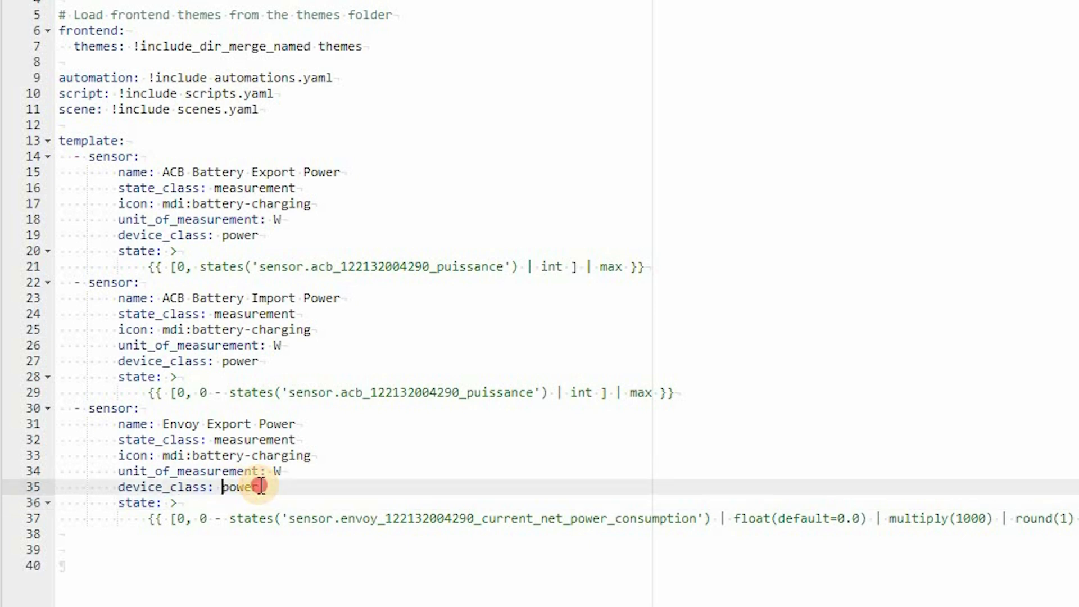
left_click(289, 503)
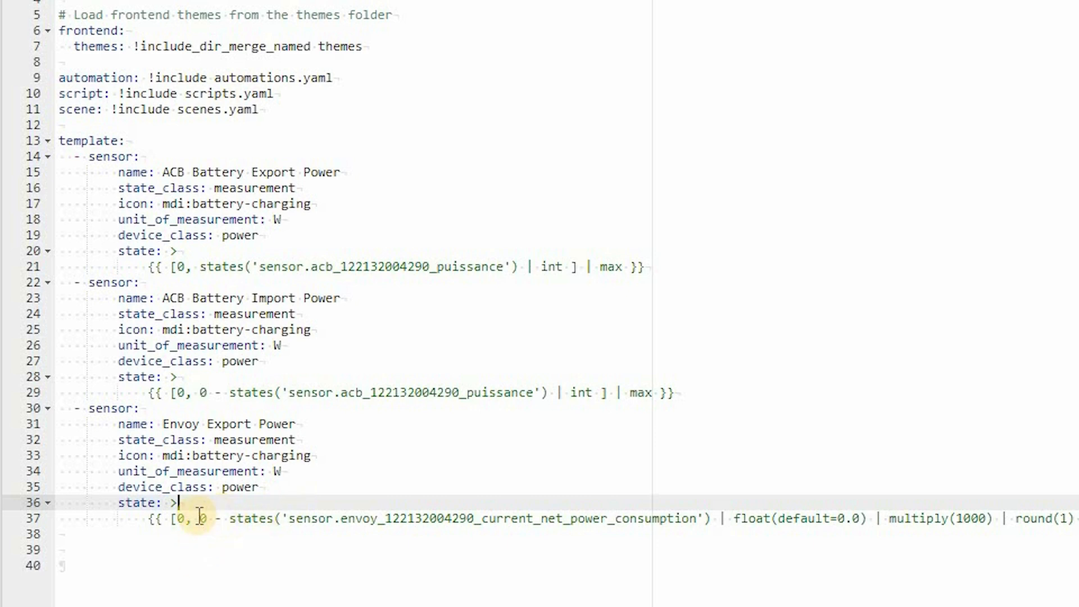
left_click_drag(201, 518, 690, 519)
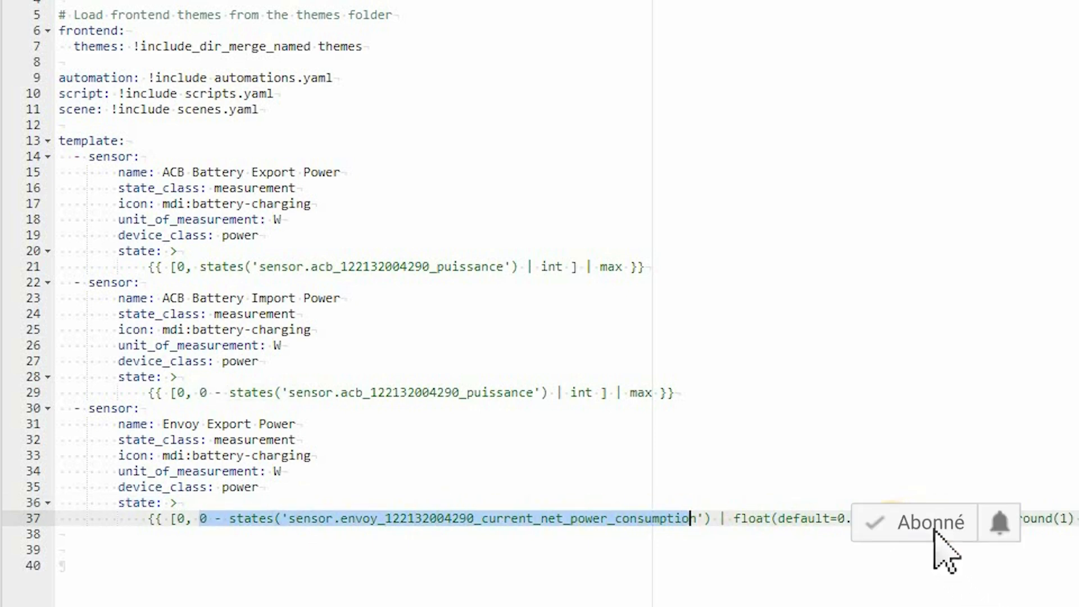
left_click(1010, 519)
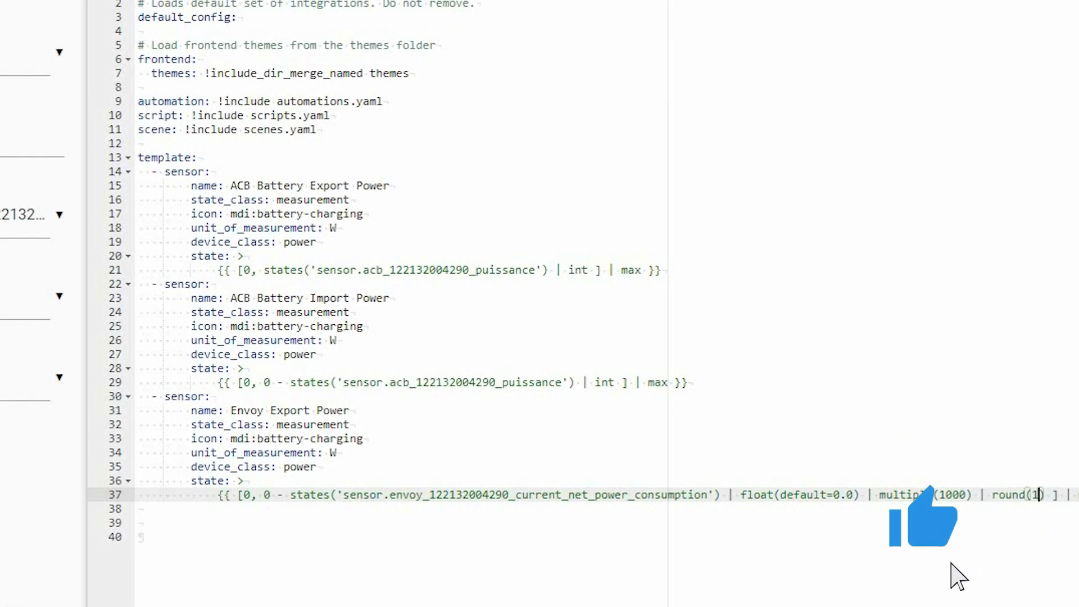
left_click(992, 23)
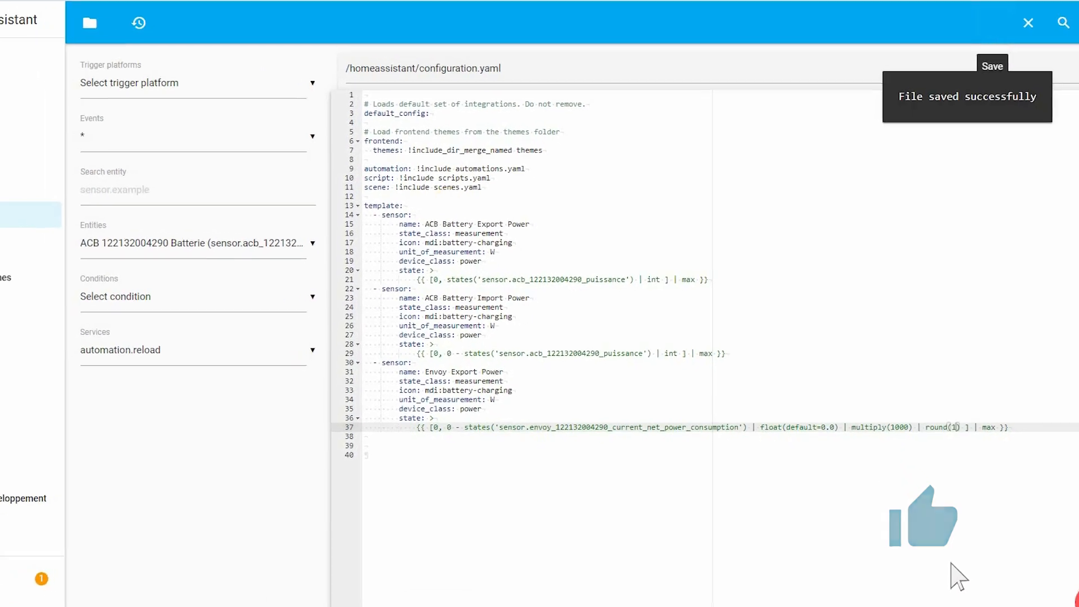
left_click(83, 498)
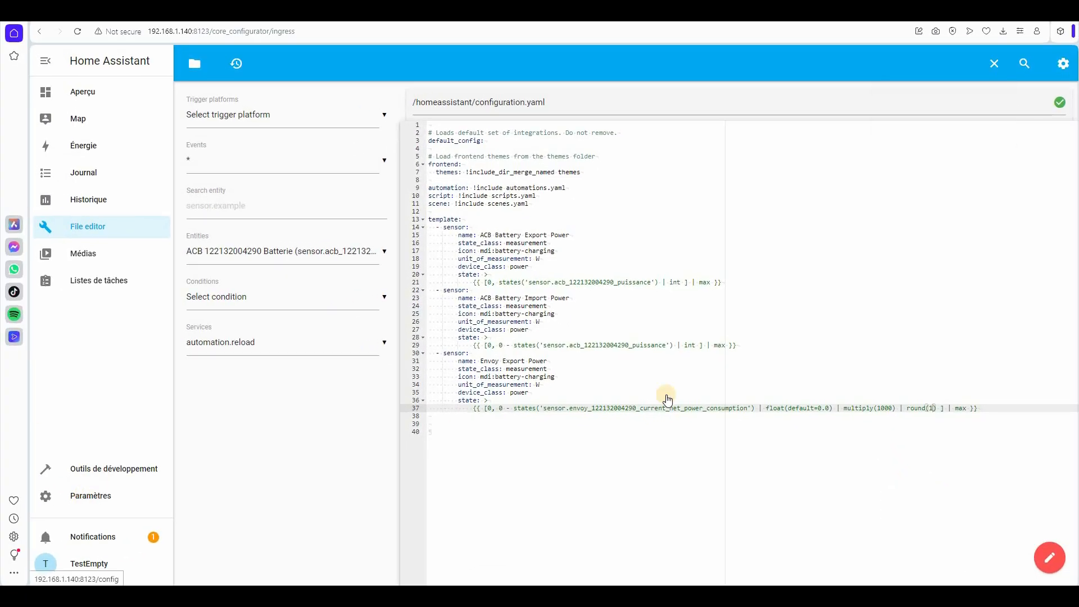
- Restart Home Assistant from Système settings and check the new sensor on Aperçu
left_click(543, 467)
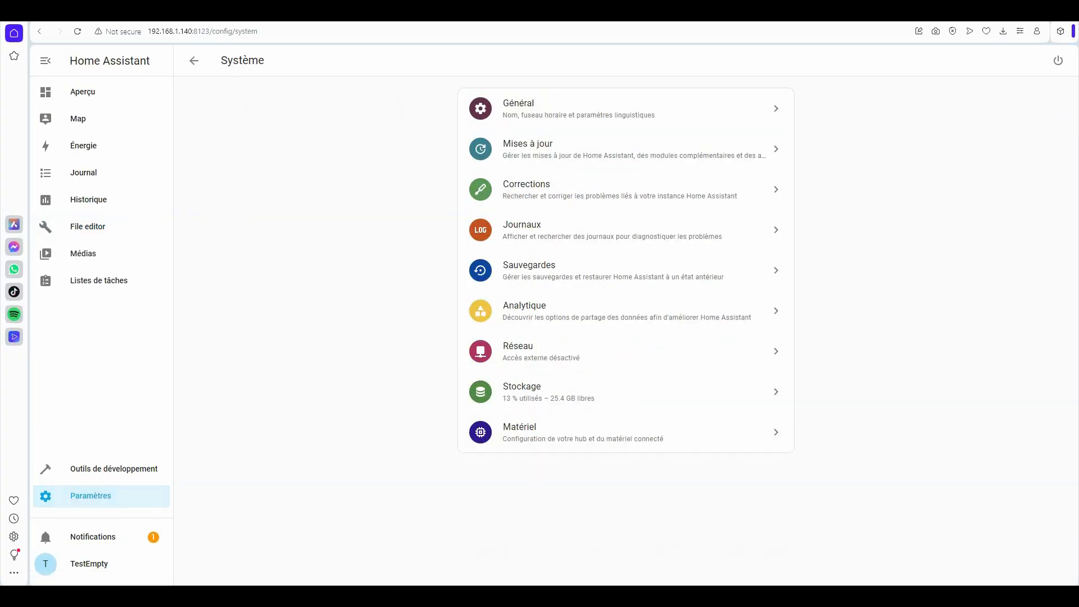
left_click(1059, 60)
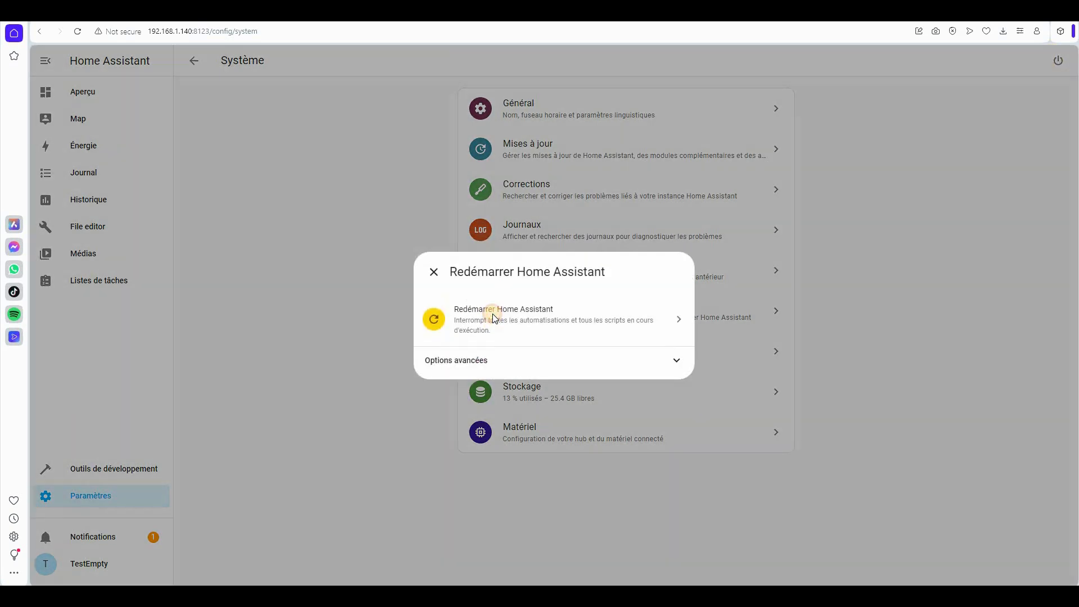
left_click(493, 315)
left_click(506, 163)
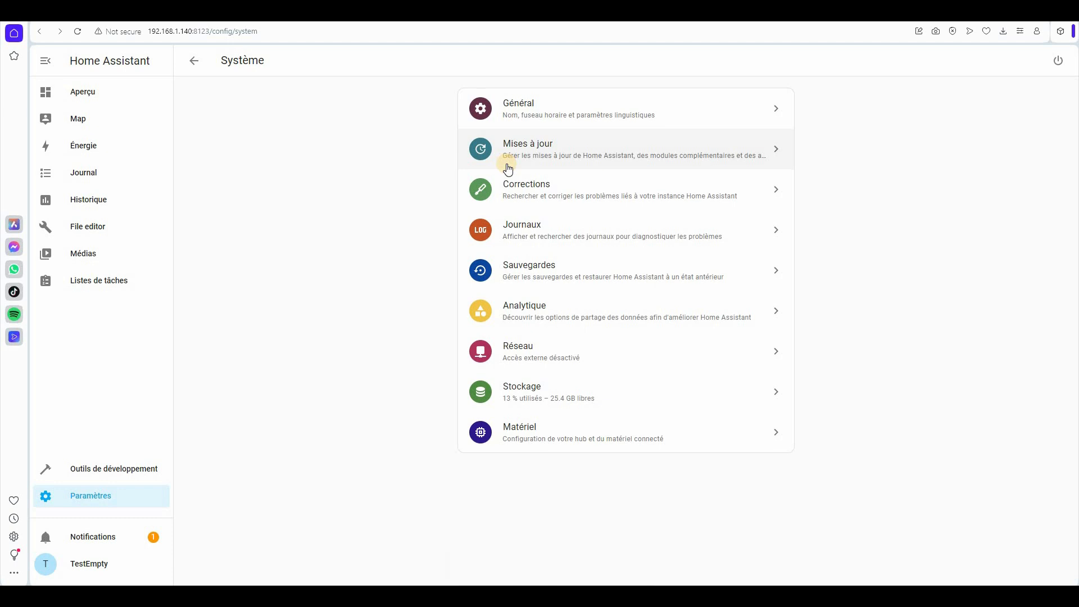
left_click(70, 91)
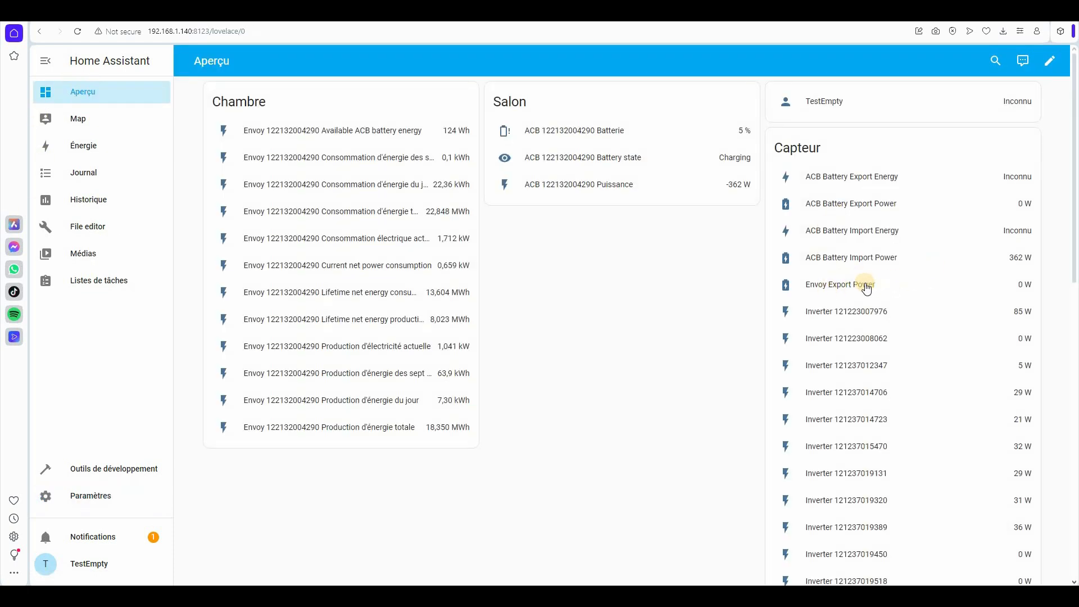
- Visit the energy page, then show the Entrées helpers list under Appareils et services
key("ctrl")
left_click(81, 147)
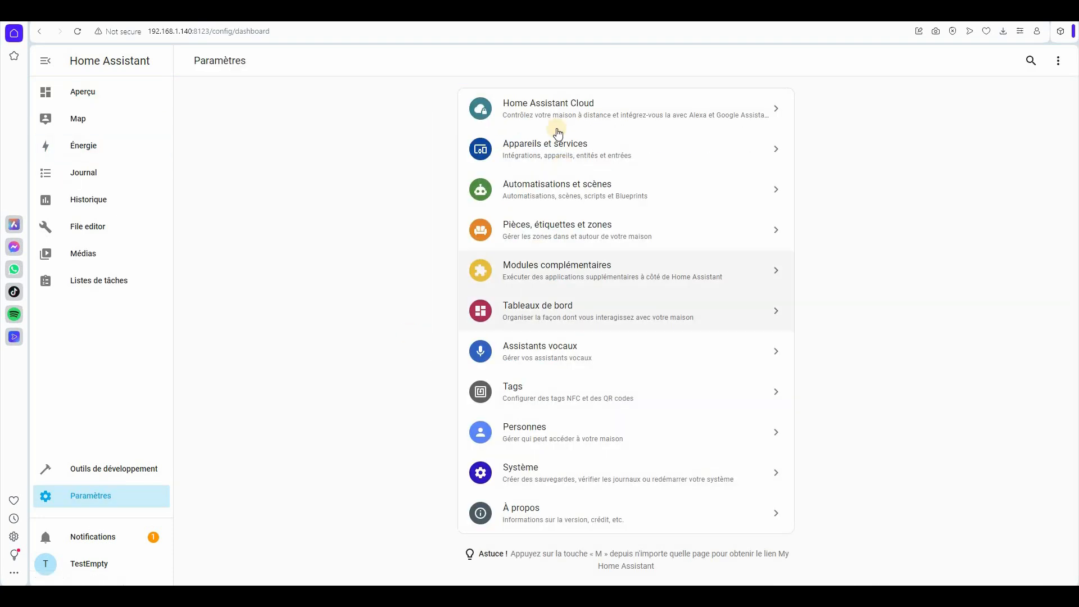
left_click(568, 145)
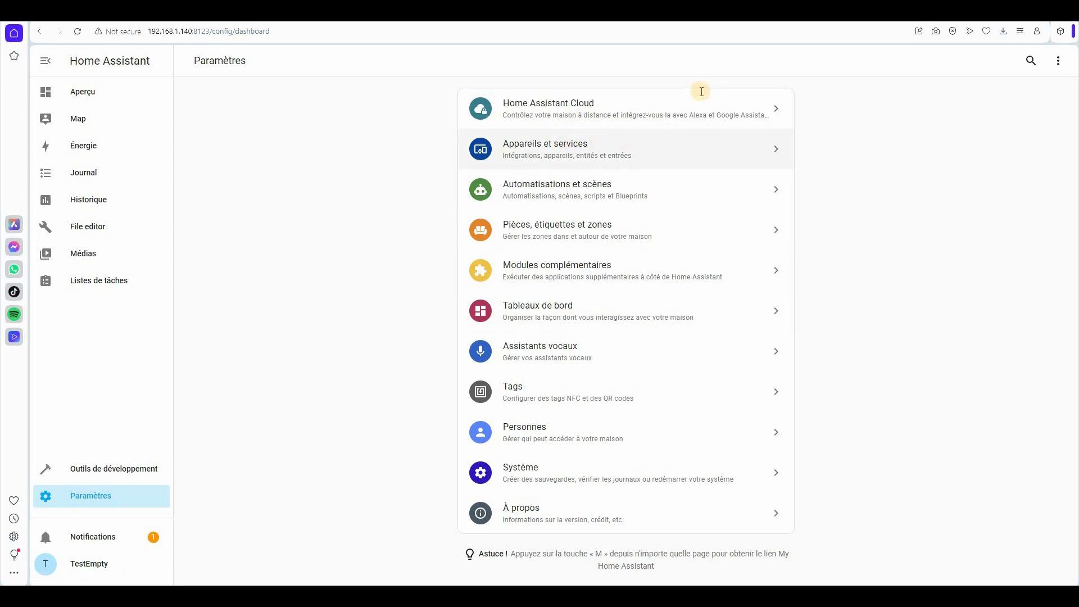
left_click(729, 61)
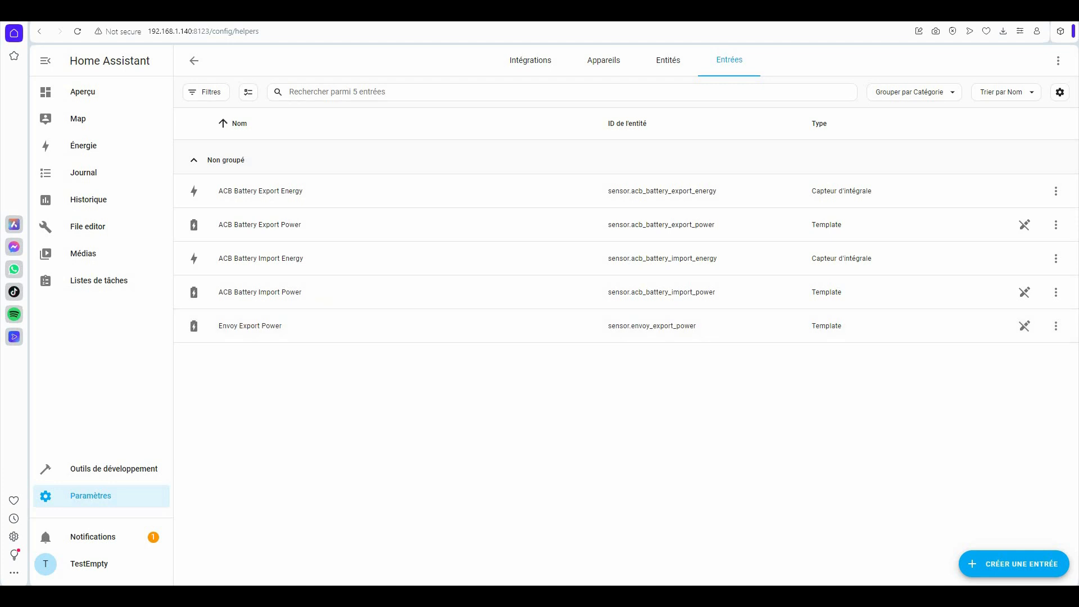
- Start an integral sensor helper named Envoy Export Energy with the kilo prefix
left_click(1005, 560)
left_click(477, 269)
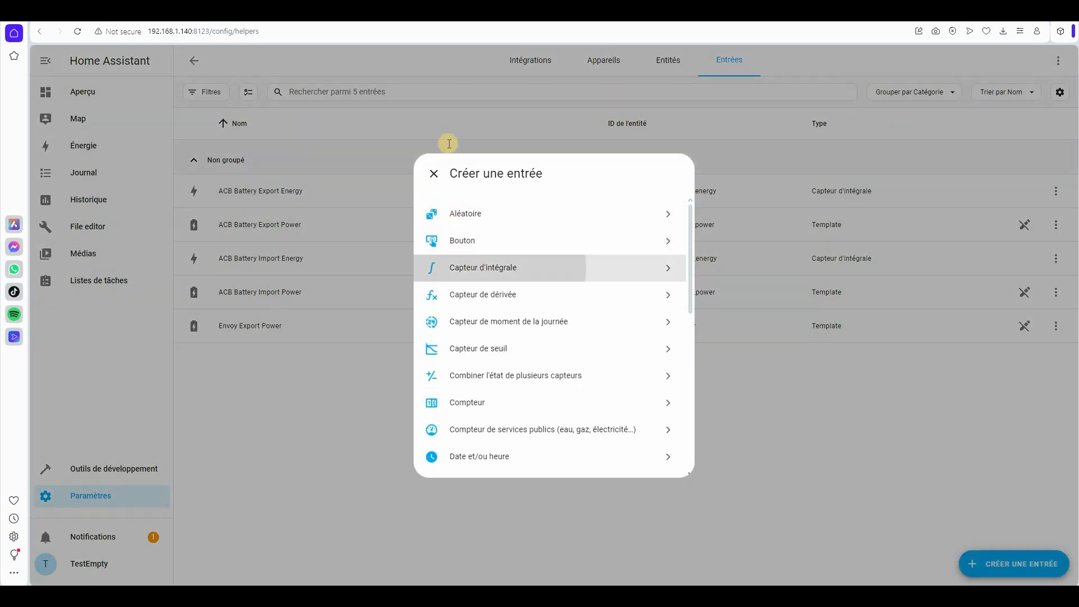
type("EnvoyExportEnergy")
key("Left")
key("Left")
key("Left")
key("Left")
key("Left")
key("Left")
key("Left")
key("Left")
key("Left")
key("Left")
key("Left")
key("Left")
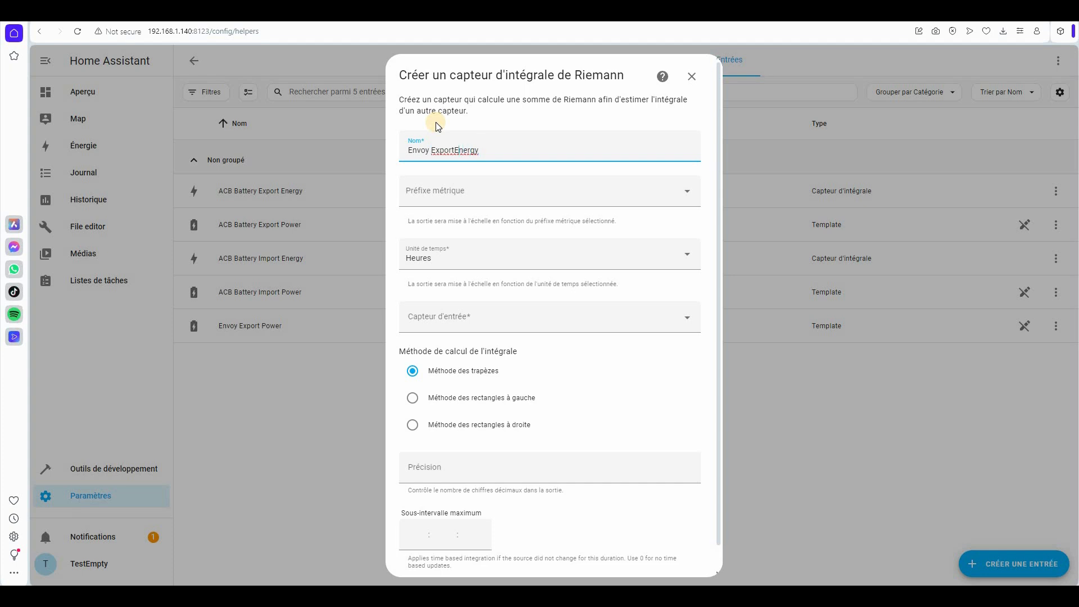
left_click(454, 202)
left_click(431, 227)
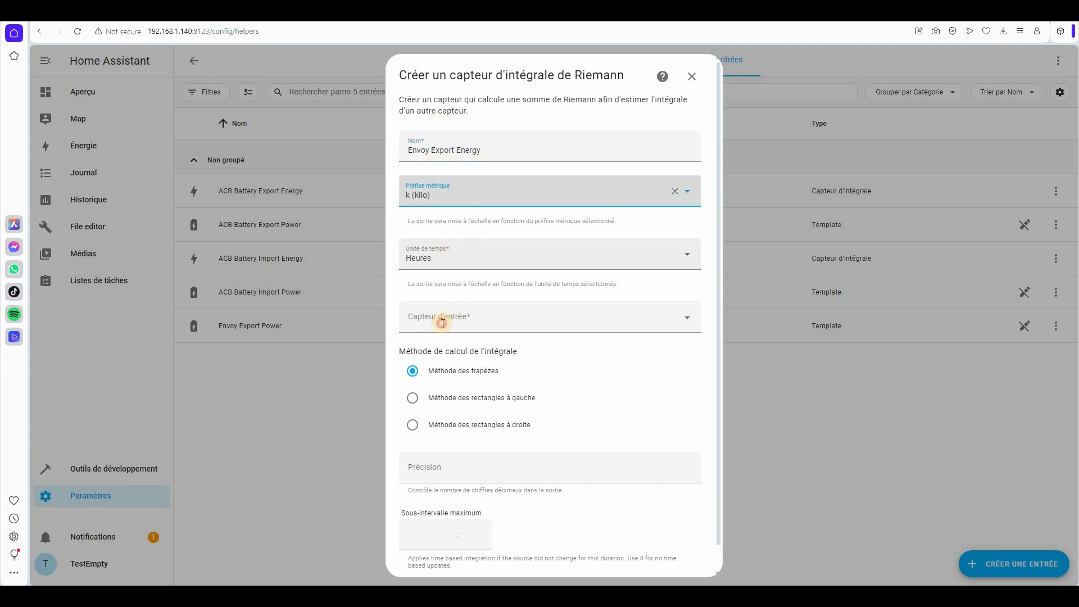
- Integrate Envoy Export Power with left rectangles and precision 2, and create the sensor
left_click(443, 323)
type("export")
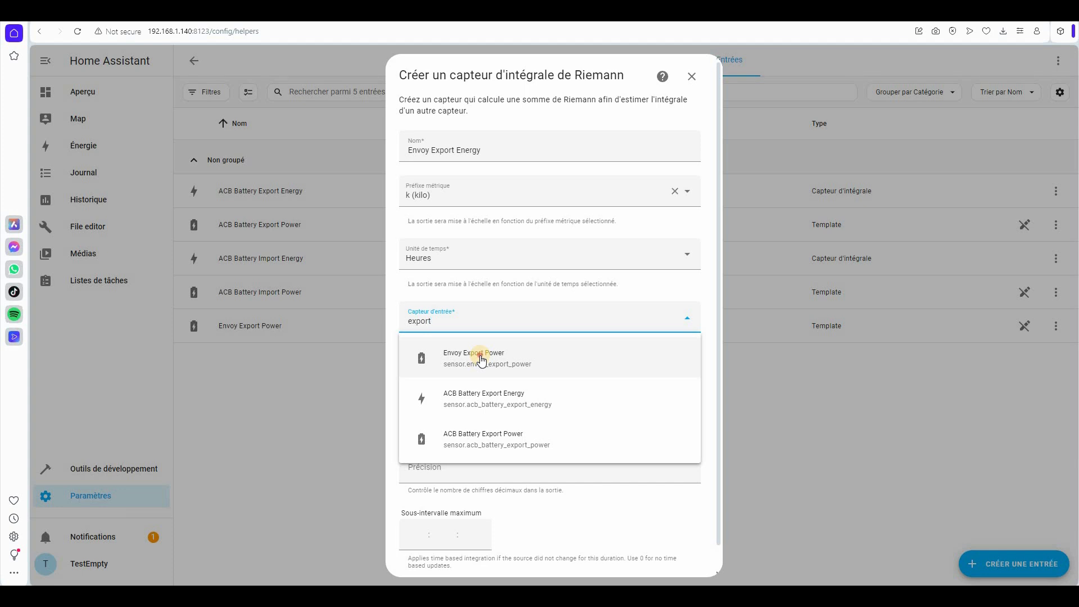
left_click(481, 360)
left_click(440, 398)
left_click(442, 475)
type("2")
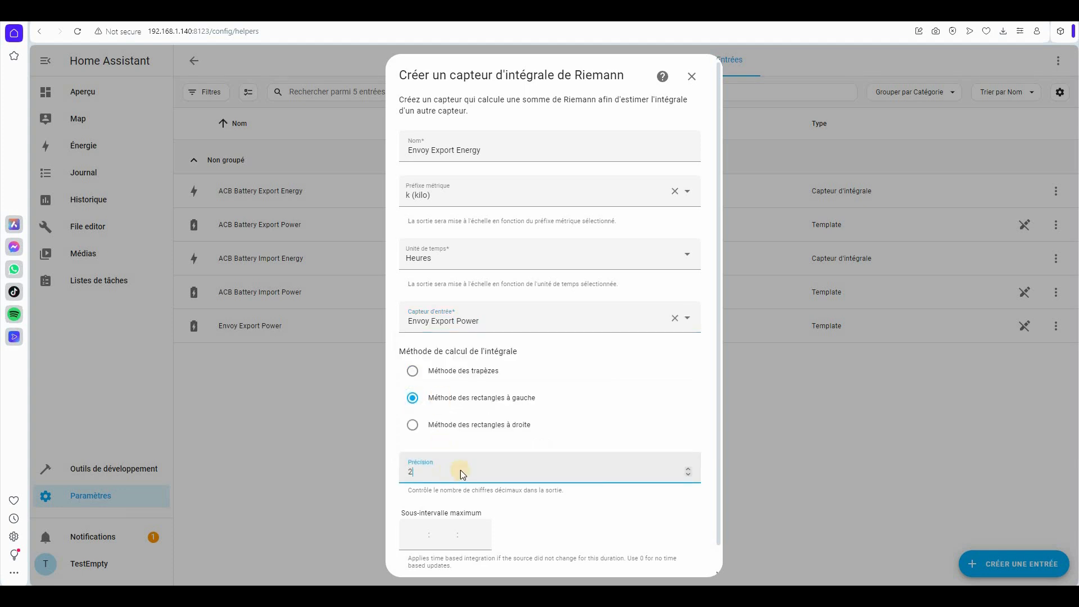
scroll(695, 561, "down", 1)
left_click(694, 560)
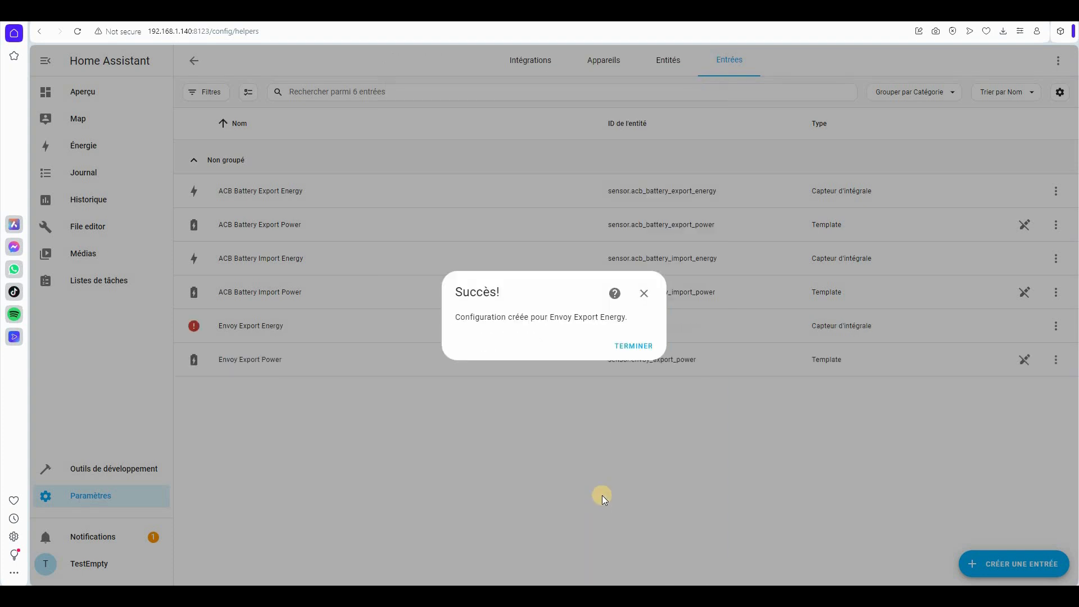
left_click(632, 345)
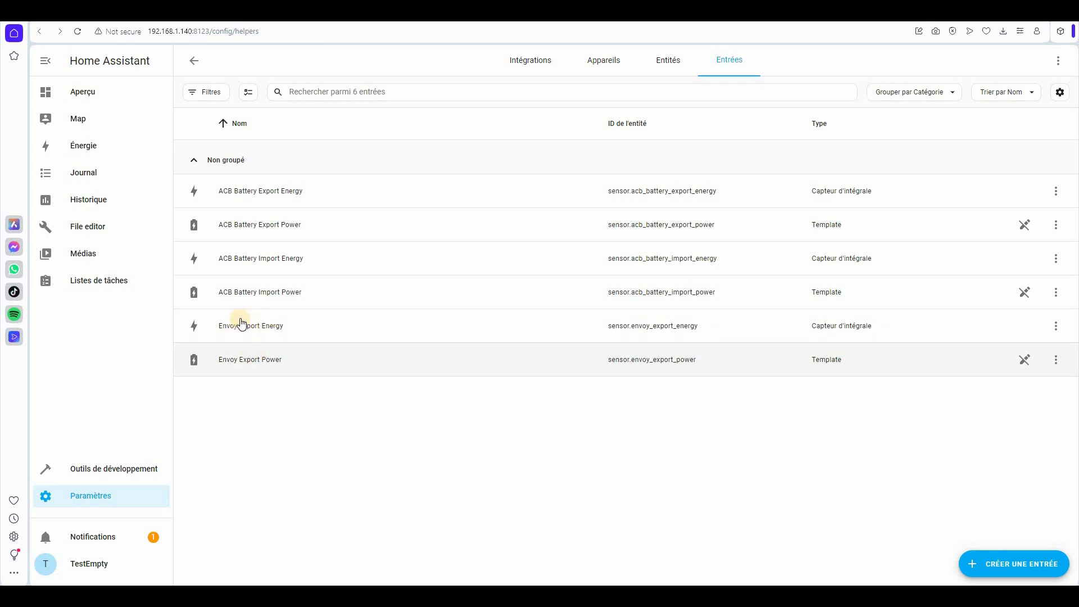
left_click(82, 92)
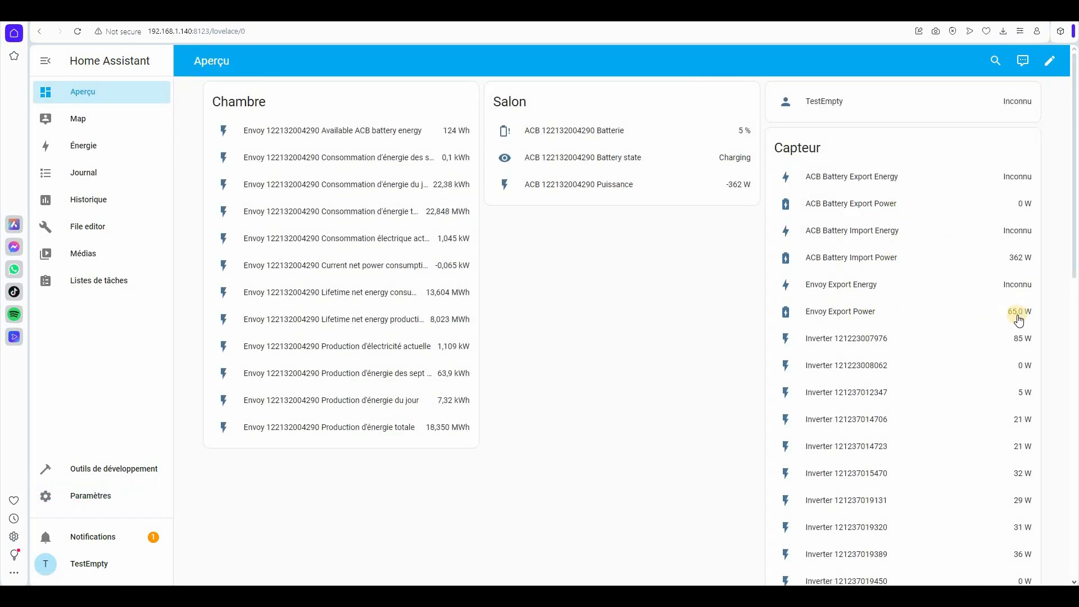
- View Envoy Export Power's full history, then check Envoy Export Energy's details on Aperçu
left_click(865, 313)
left_click(679, 161)
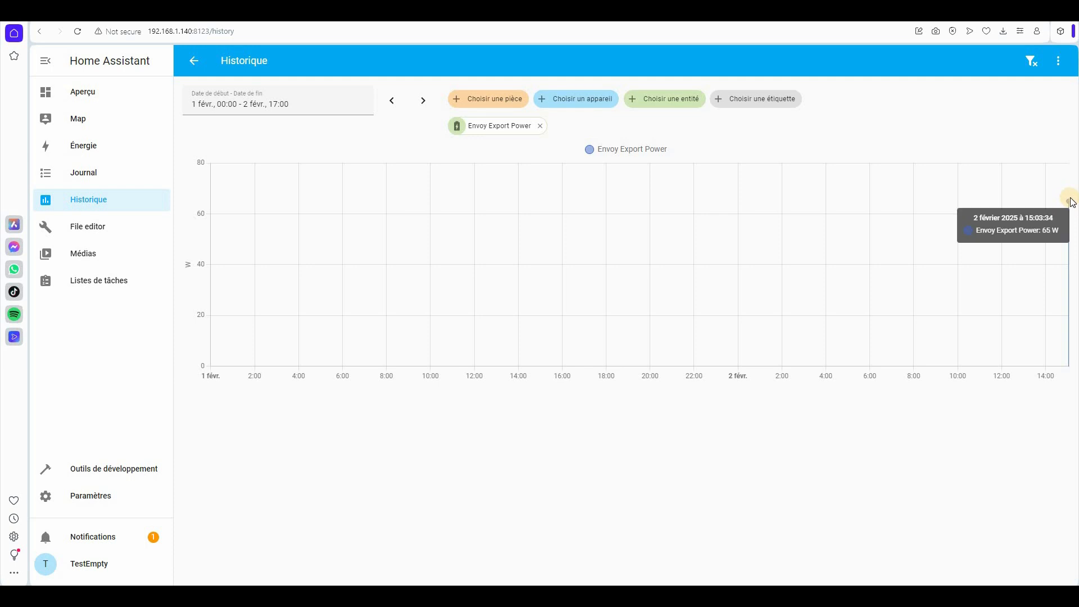
mouse_move(1068, 208)
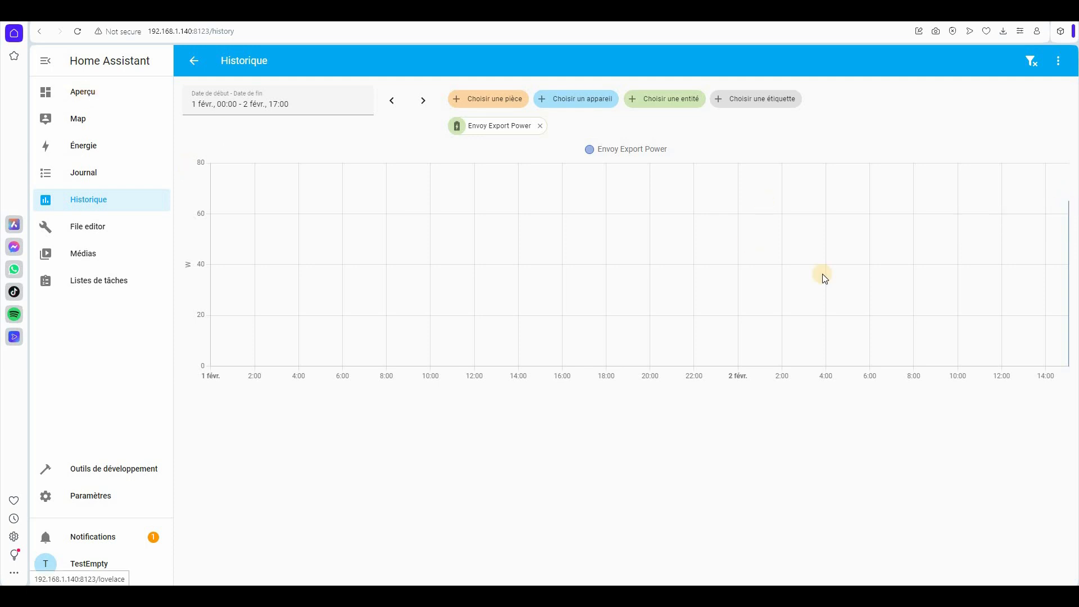
key("alt+Left")
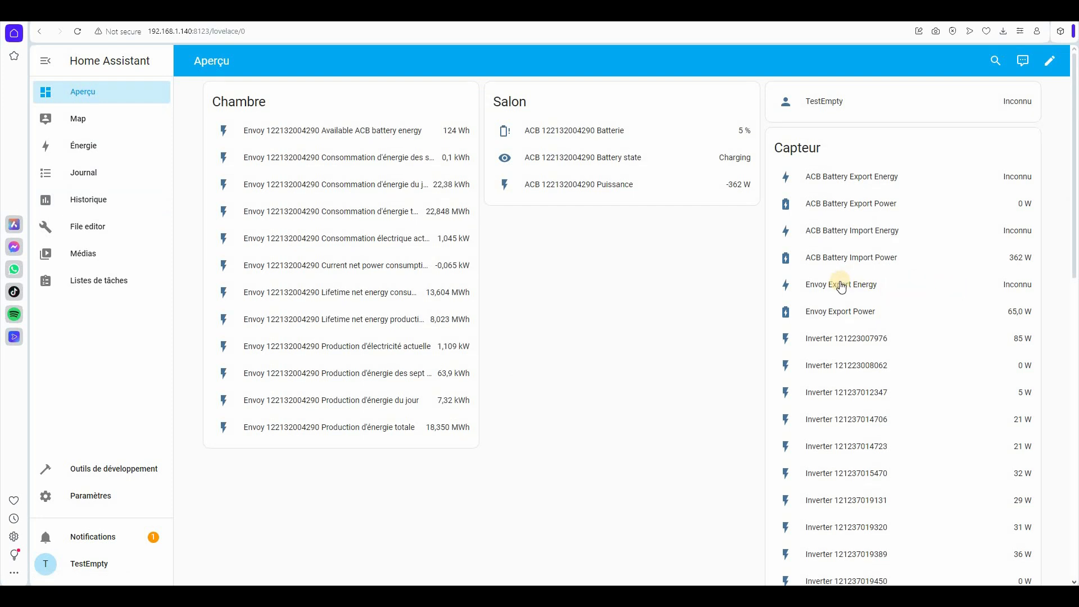
key("ctrl")
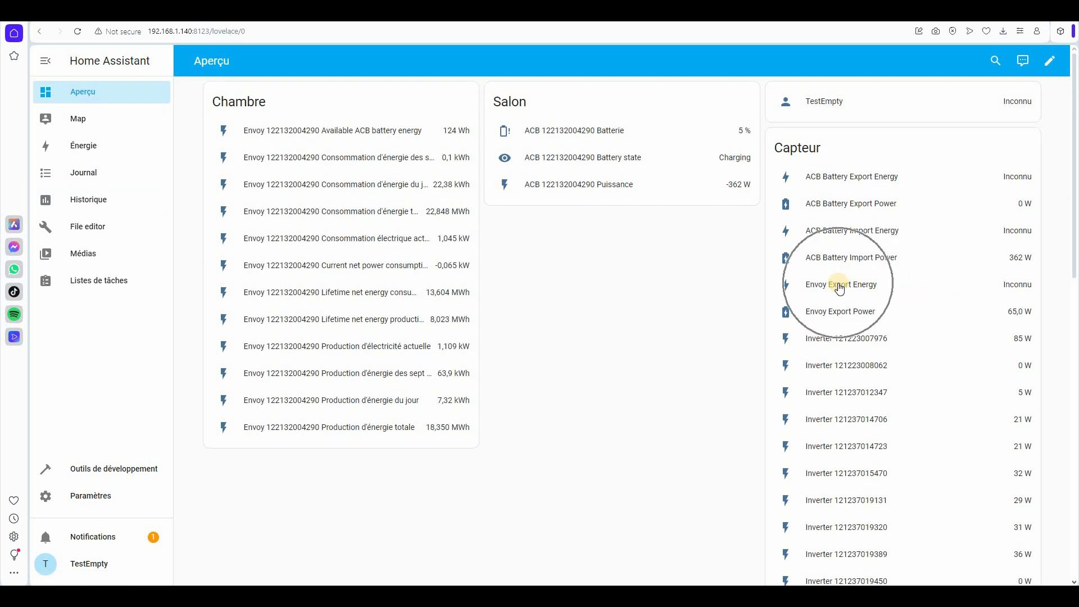
key("ctrl")
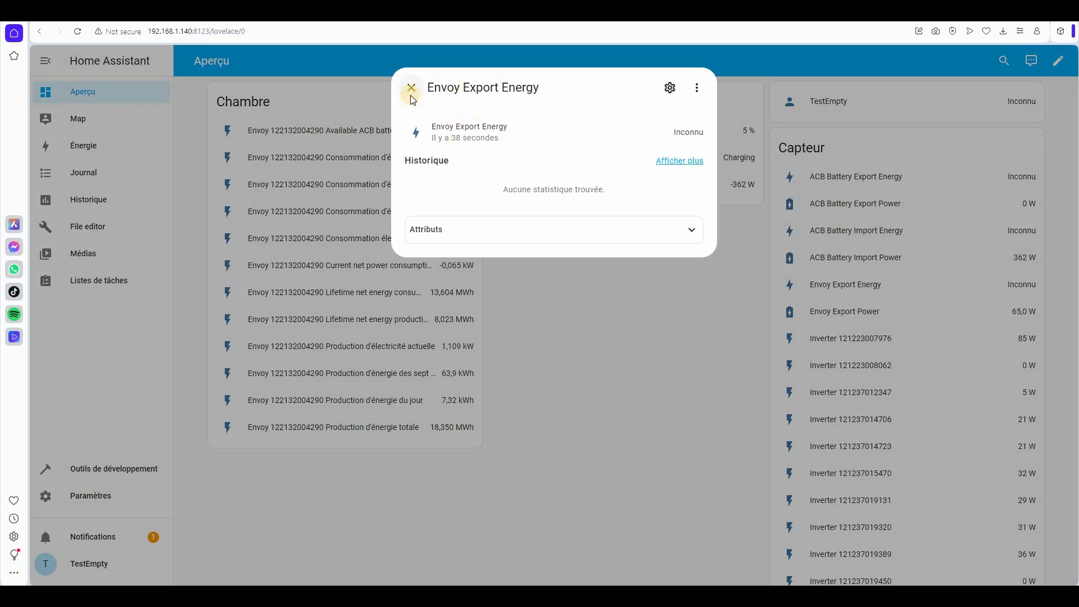
left_click(411, 90)
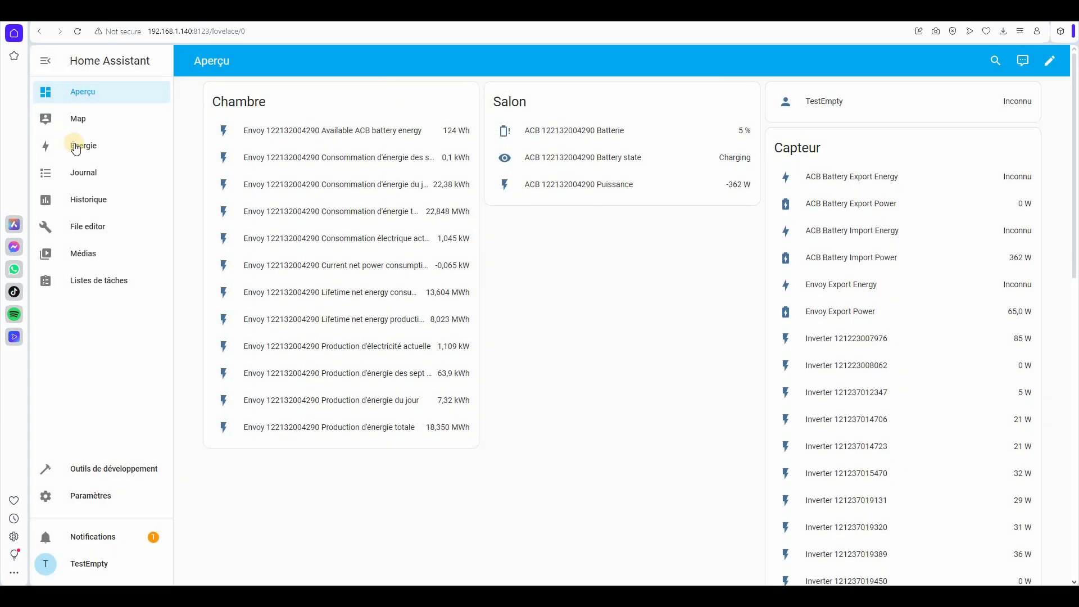
left_click(77, 147)
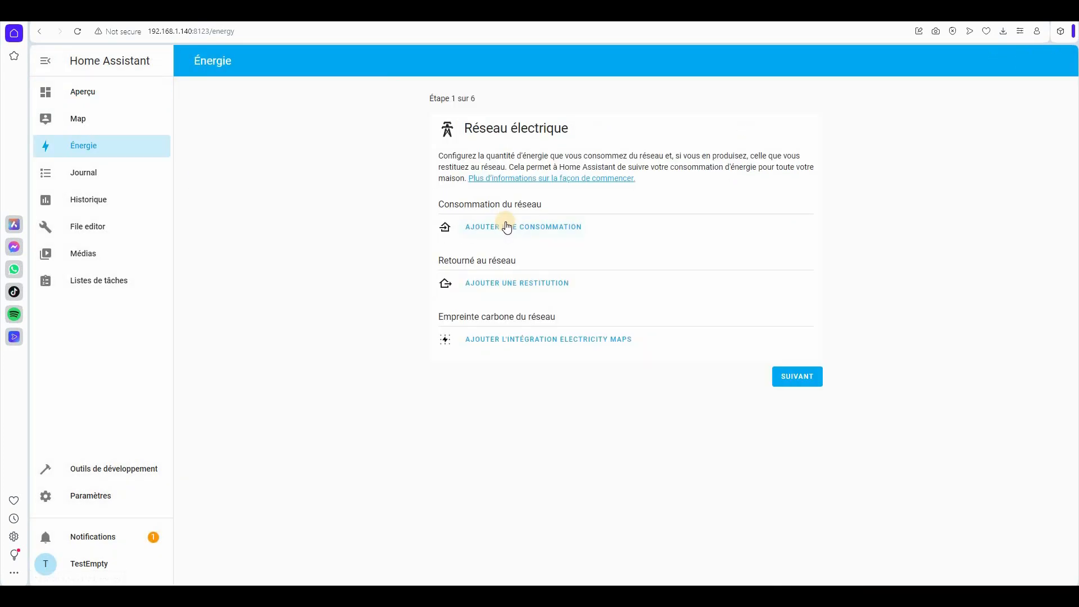
- Save Envoy Export Energy as the energy returned to the grid and advance to the solar step
left_click(509, 283)
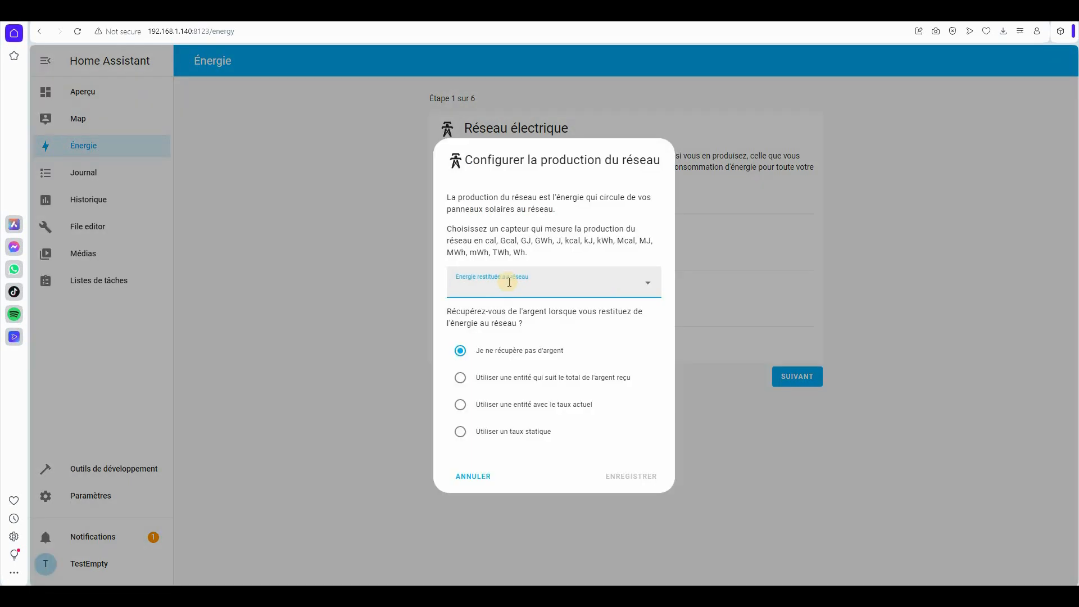
type("Export")
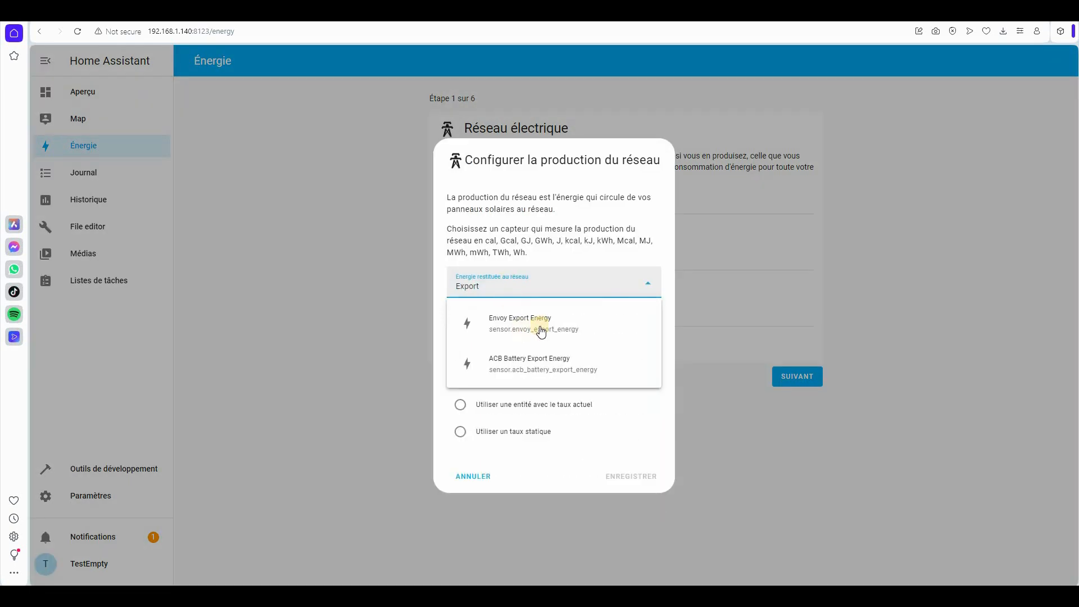
left_click(518, 325)
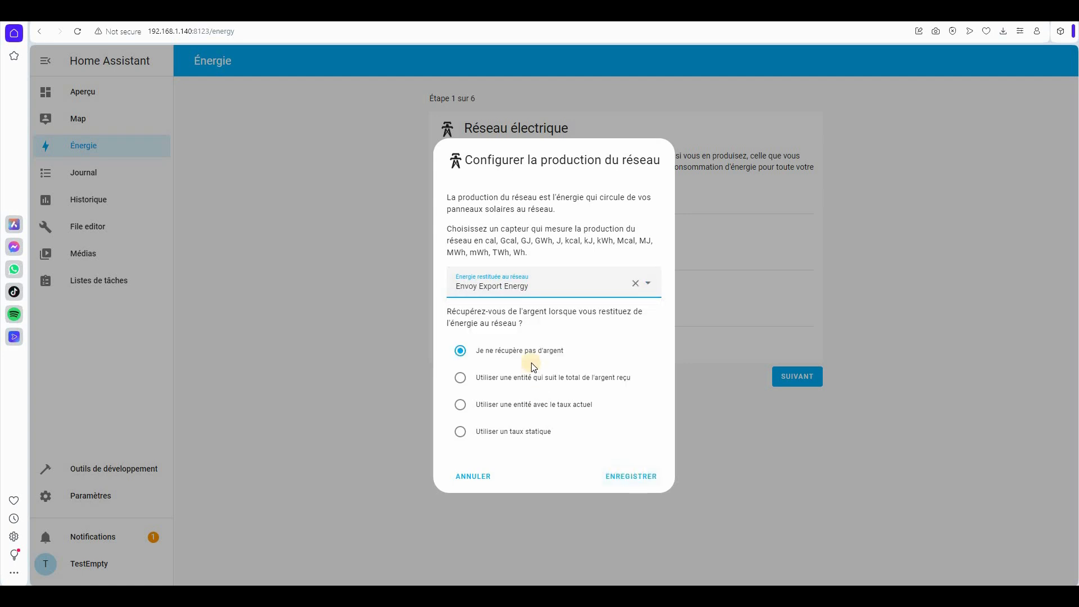
left_click(631, 477)
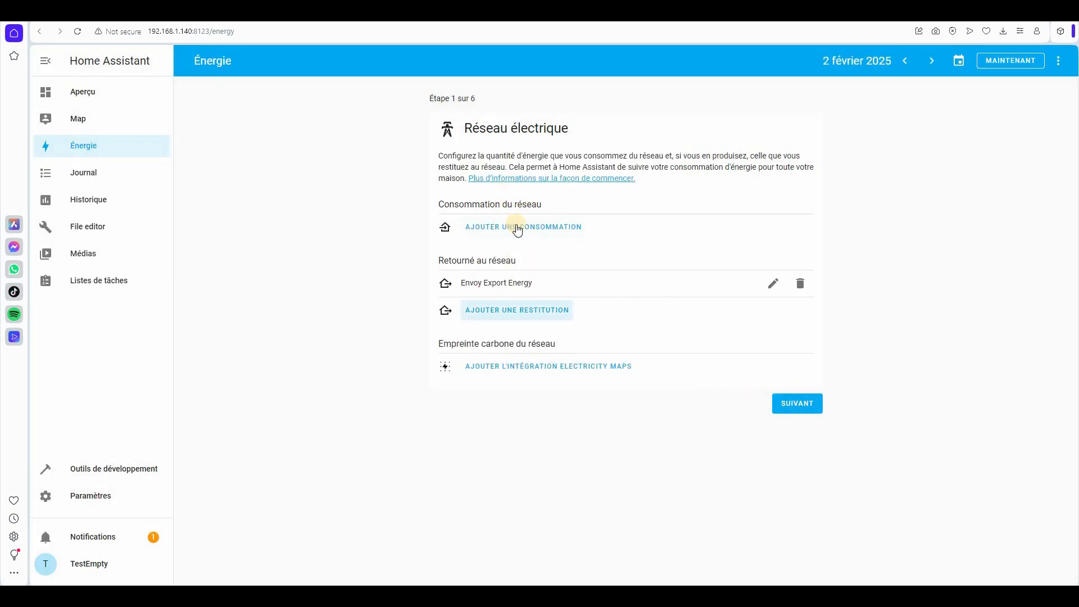
left_click(799, 403)
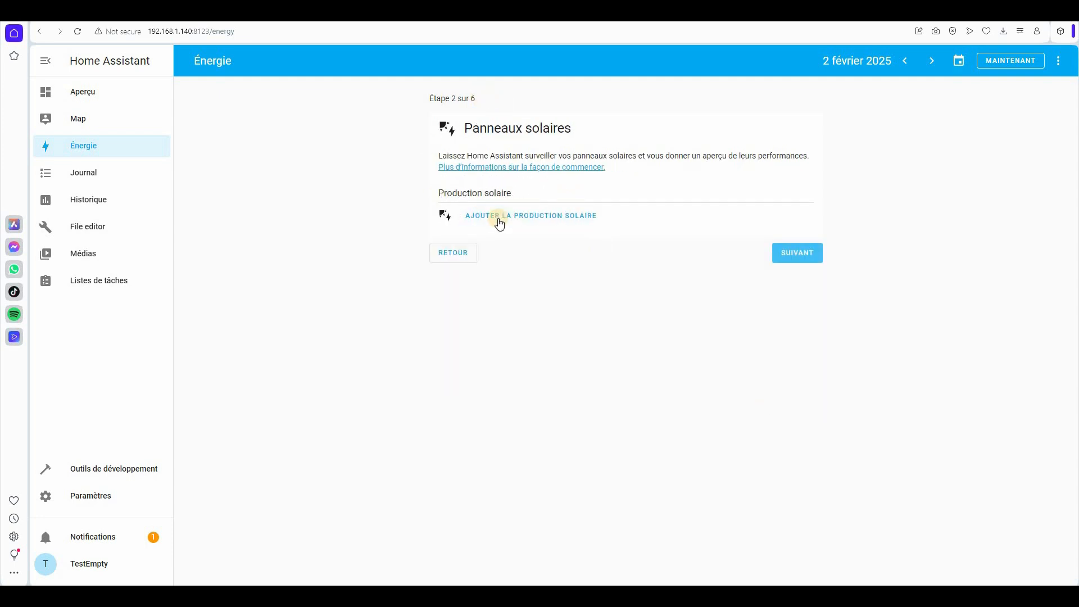
- Skip solar and start a battery system with ACB Battery Import Energy as energy going in
left_click(810, 252)
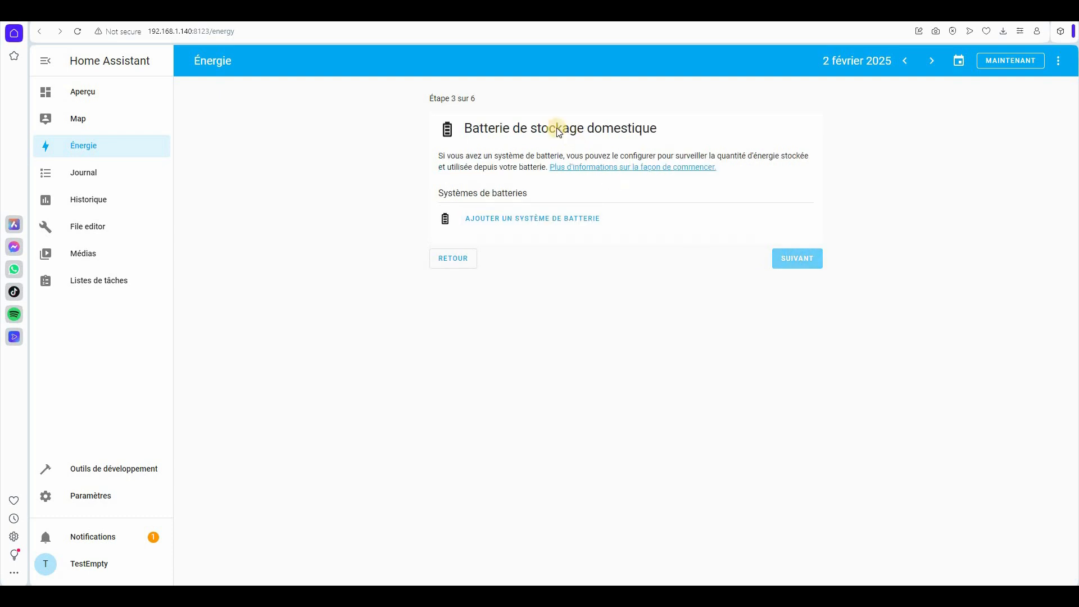
left_click(504, 219)
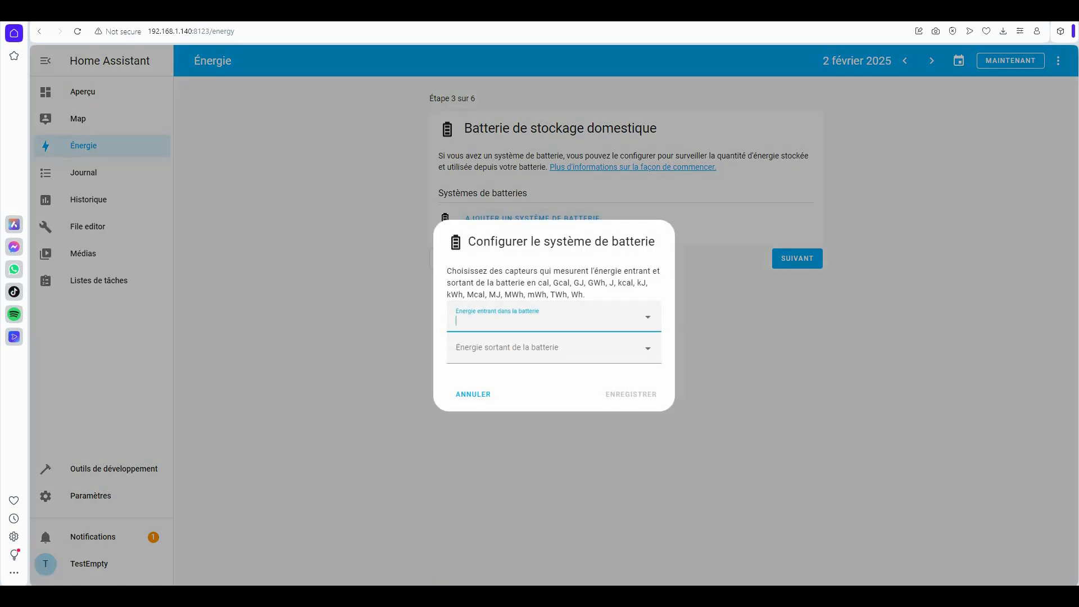
left_click(514, 321)
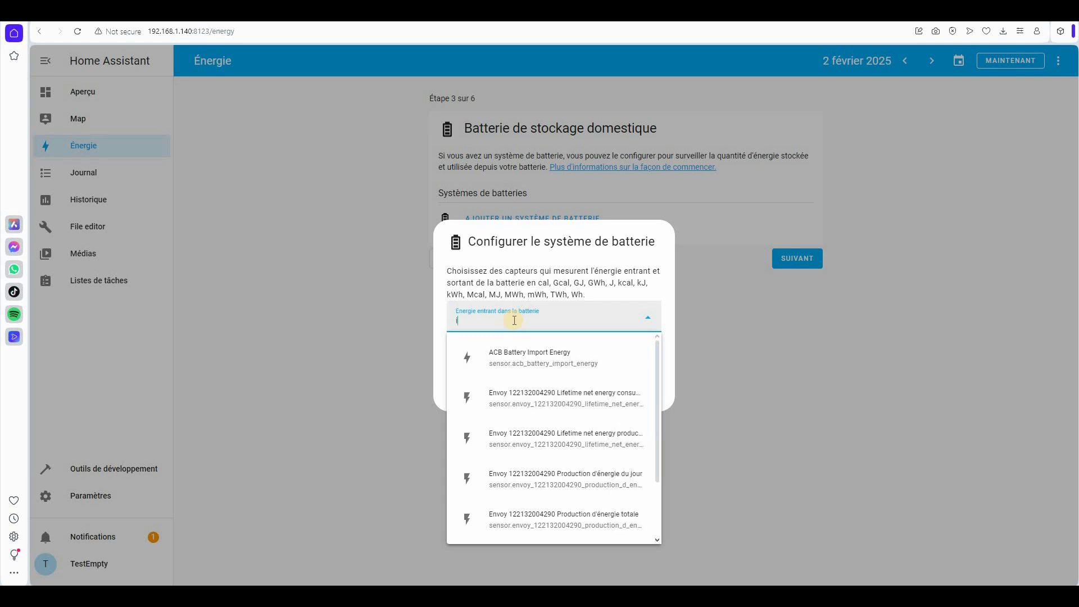
type("import")
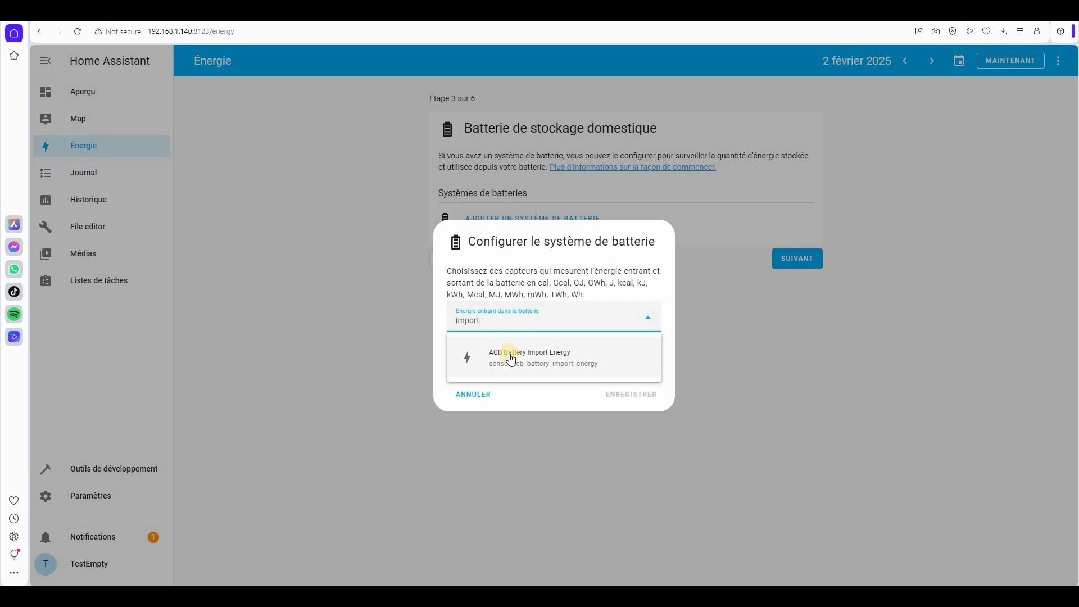
left_click(511, 358)
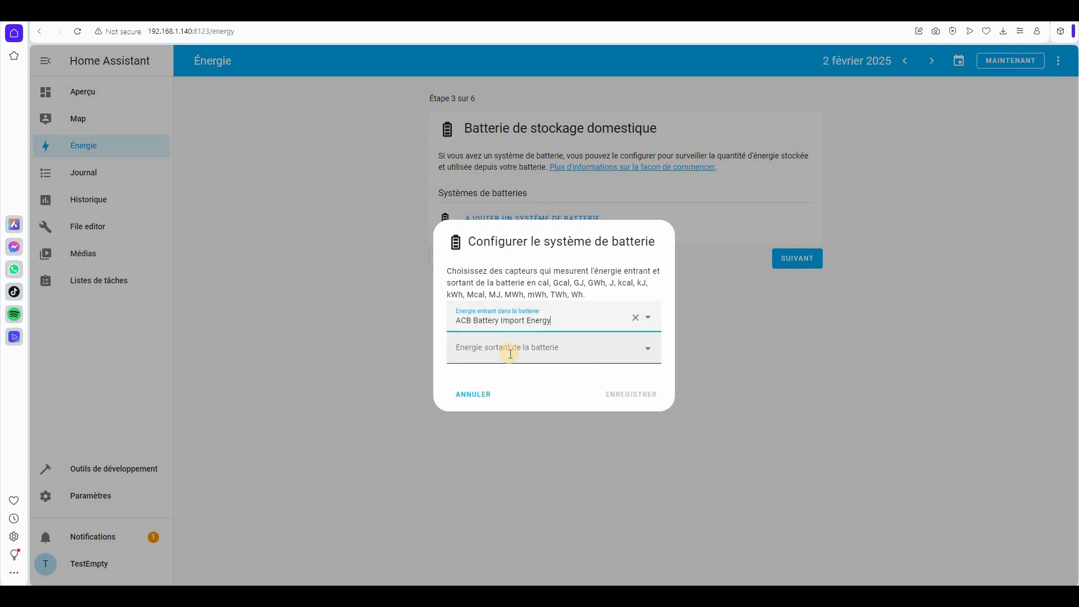
- Set ACB Battery Export Energy as battery output, save the battery, and skip the gas step
left_click(510, 354)
type("export")
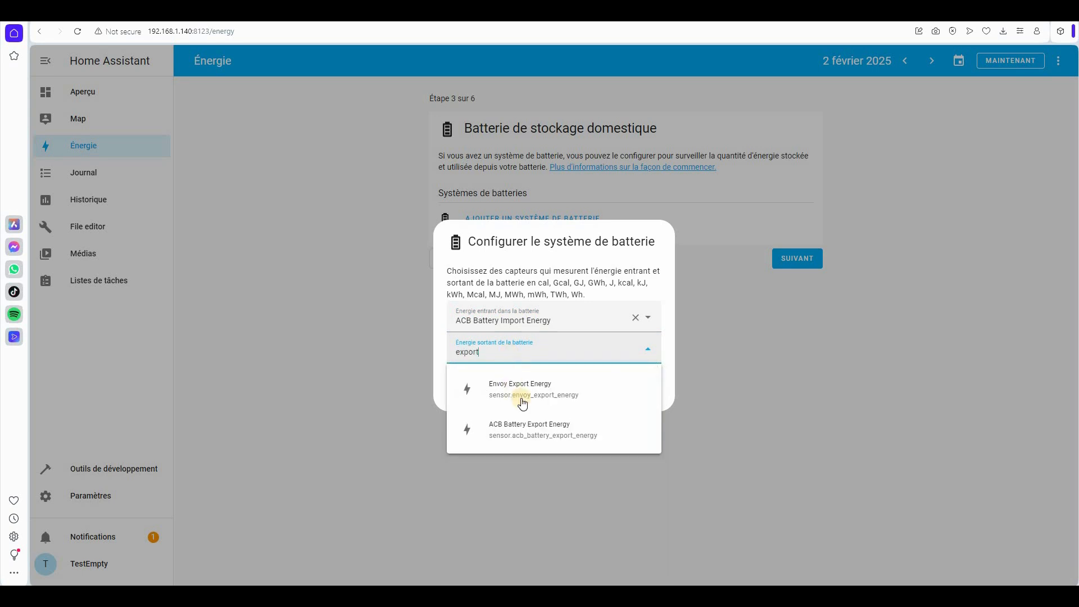
left_click(520, 428)
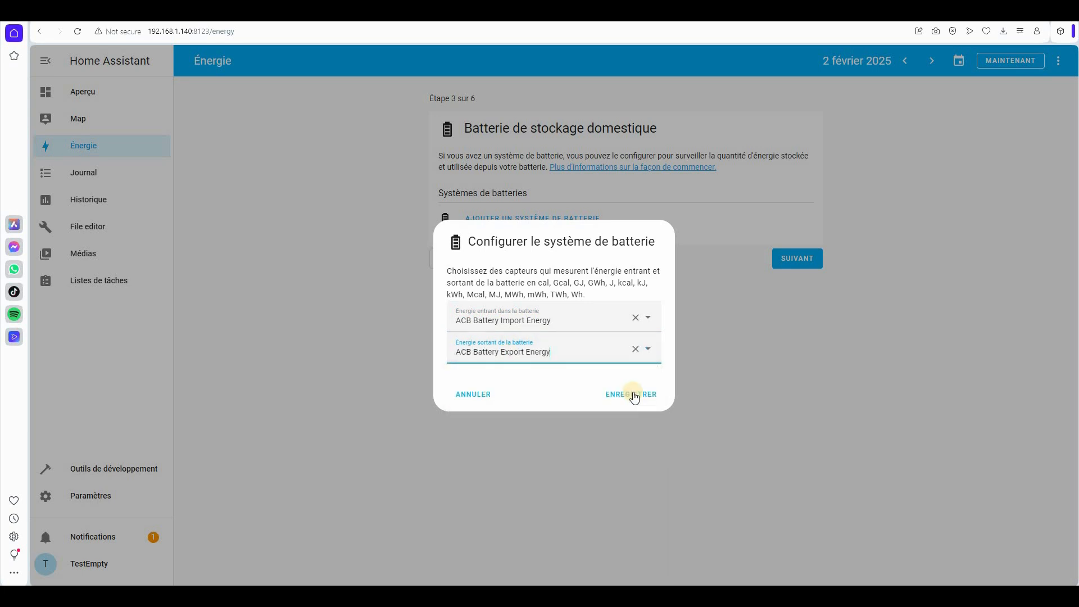
left_click(633, 393)
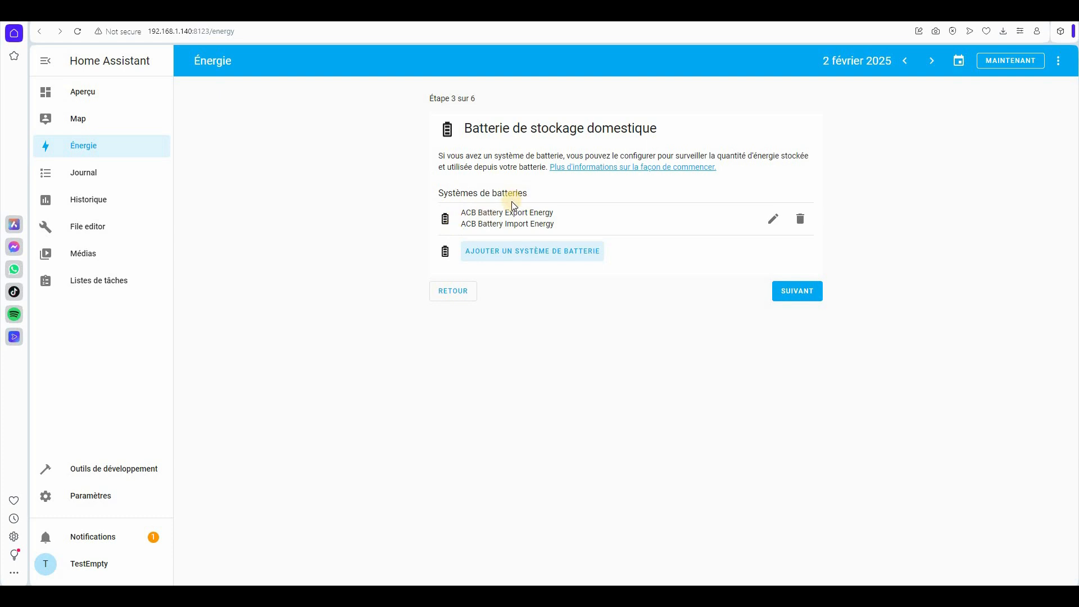
left_click(805, 291)
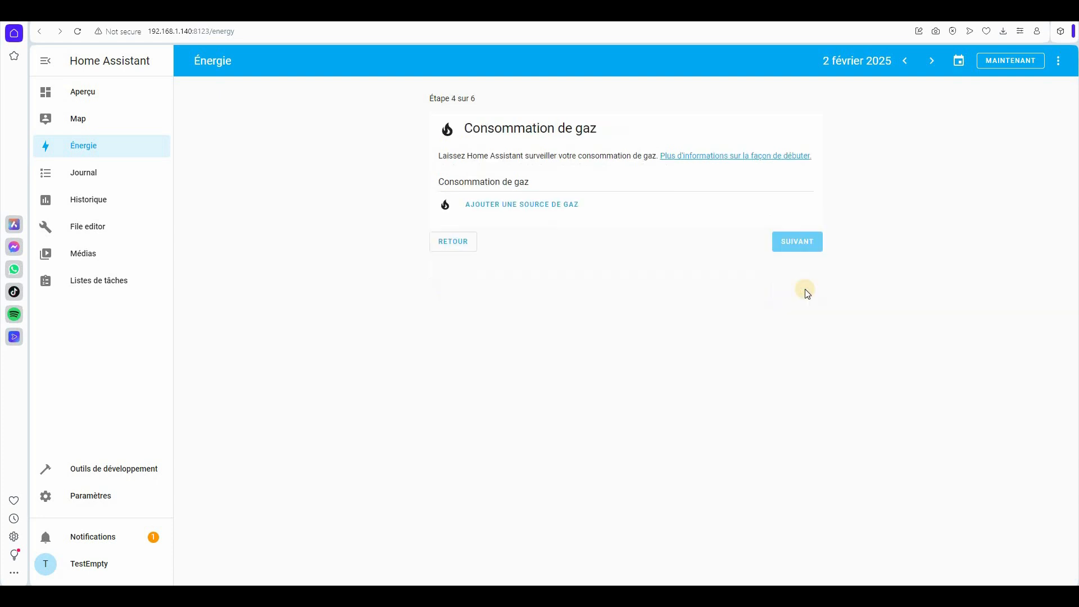
left_click(800, 238)
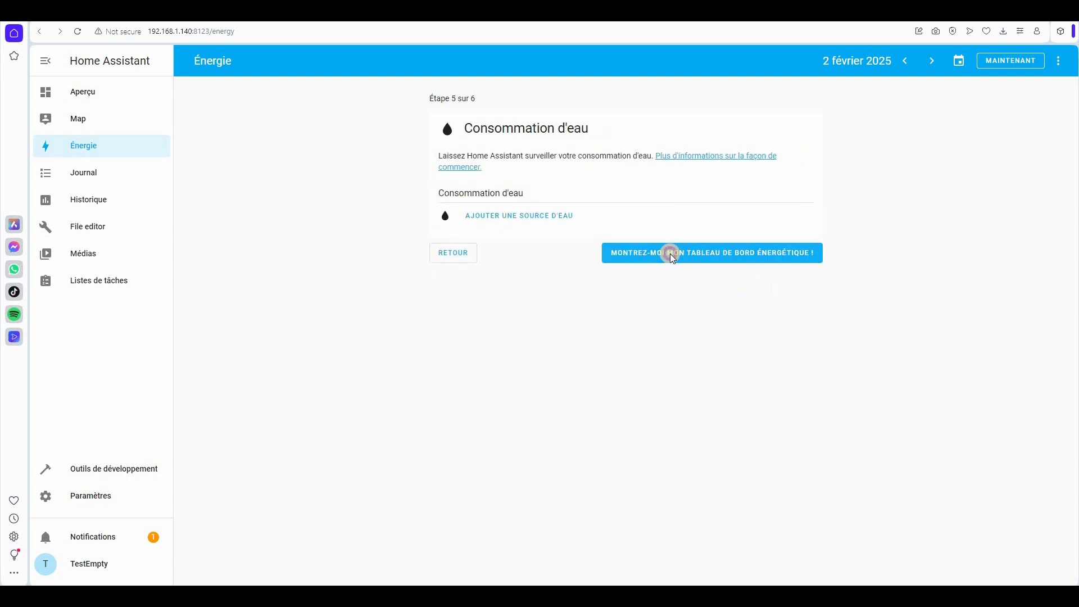
- Finish the wizard, look over the energy dashboard, then open Configuration de l'énergie from the three-dot menu
left_click(673, 254)
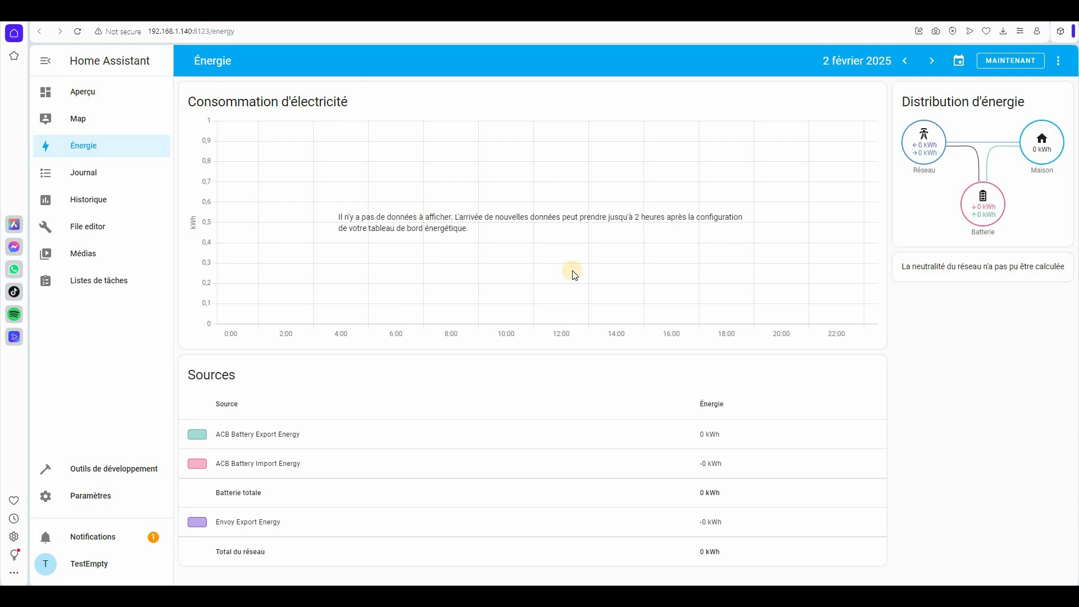
left_click(266, 437)
left_click(1060, 62)
left_click(1006, 113)
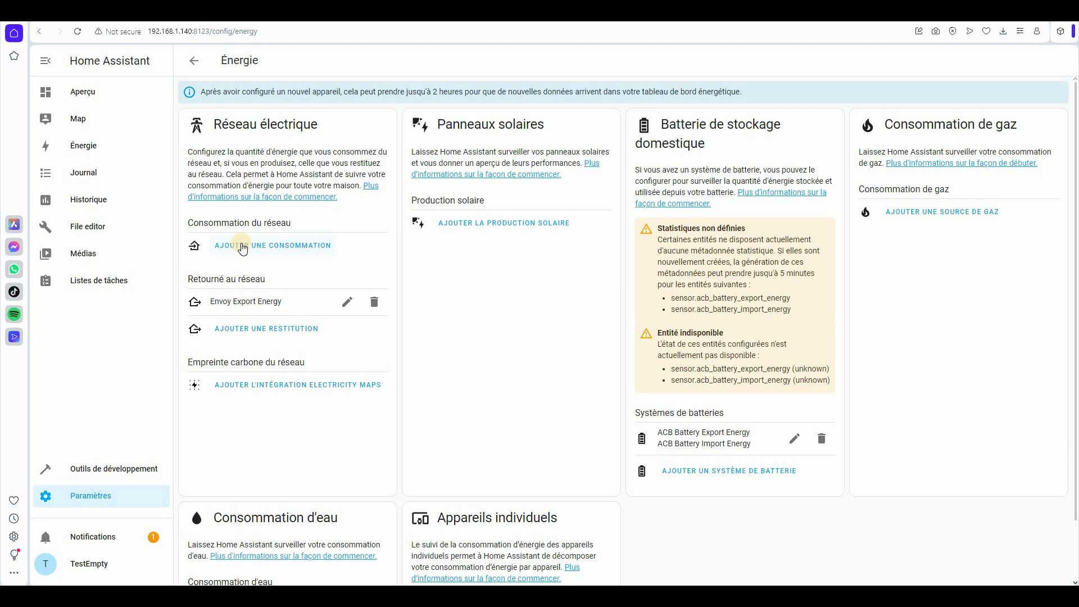
- Save Envoy's Consommation d'énergie du jour as the grid consumption source and return to the Énergie dashboard
left_click(242, 245)
left_click(524, 293)
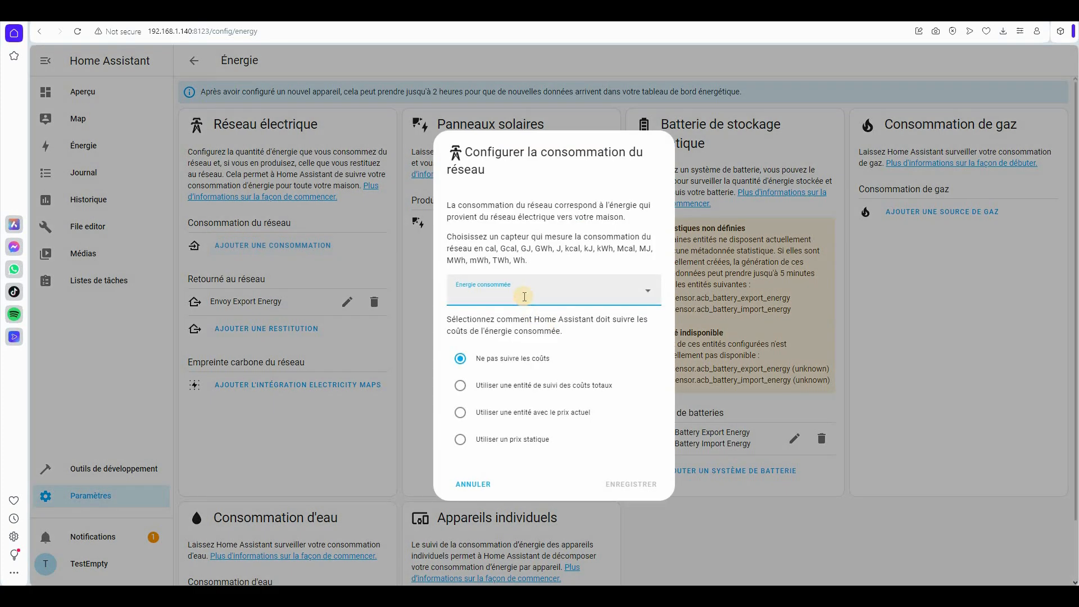
type("Envoye")
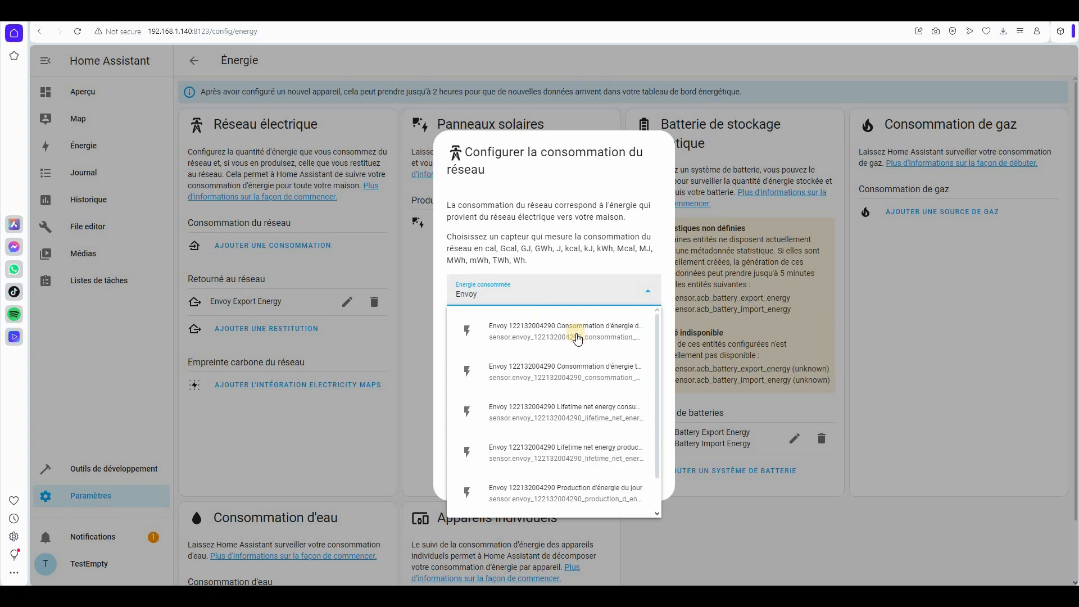
left_click(571, 333)
left_click_drag(550, 294, 468, 295)
left_click(632, 486)
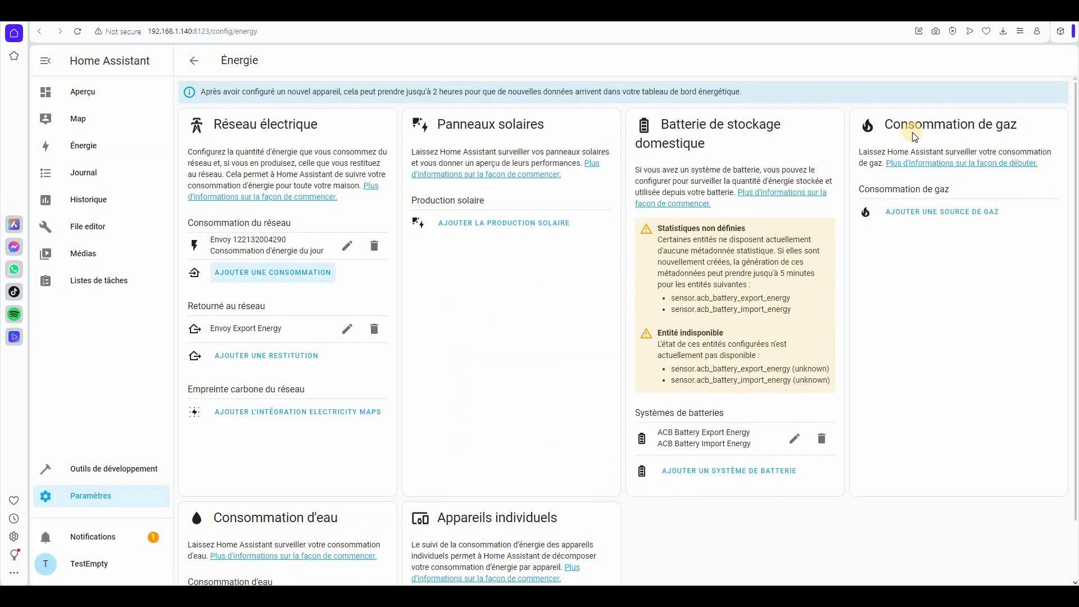
left_click(1006, 61)
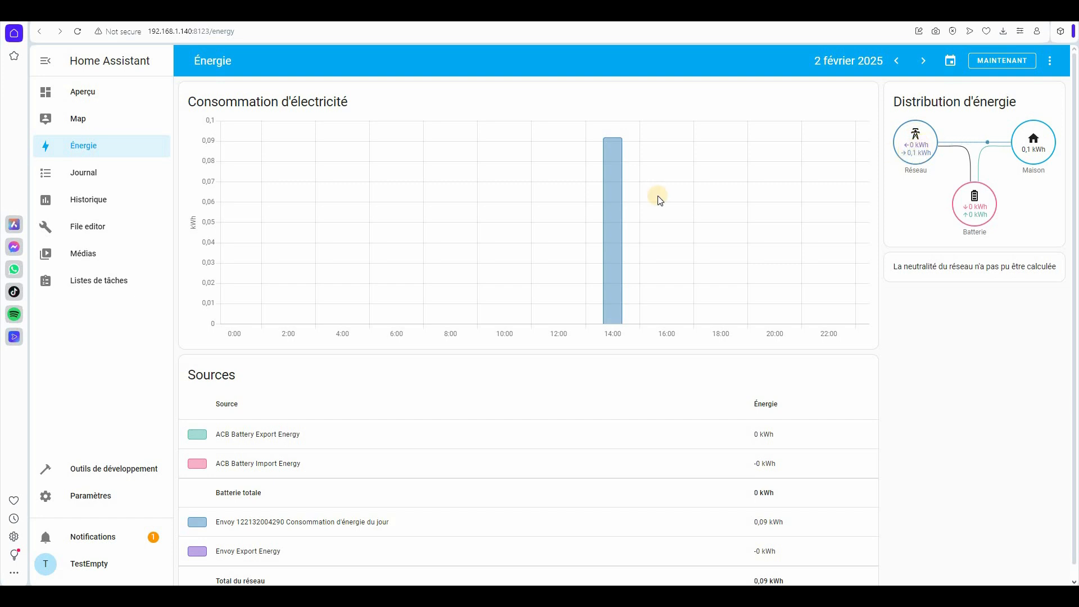
- Review the energy configuration page and begin adding a solar production source
mouse_move(613, 137)
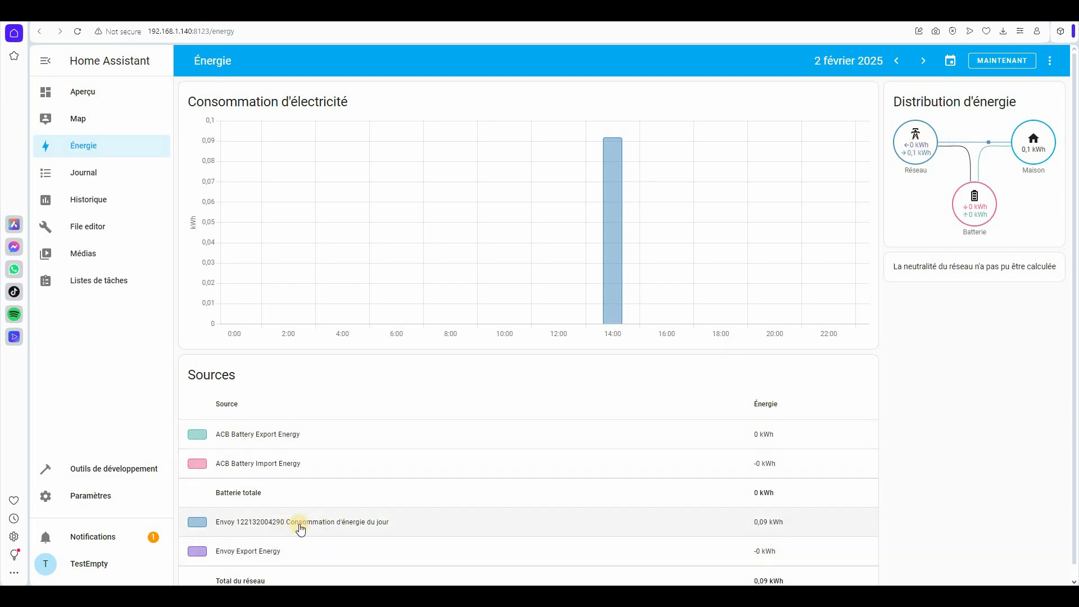
scroll(619, 534, "down", 1)
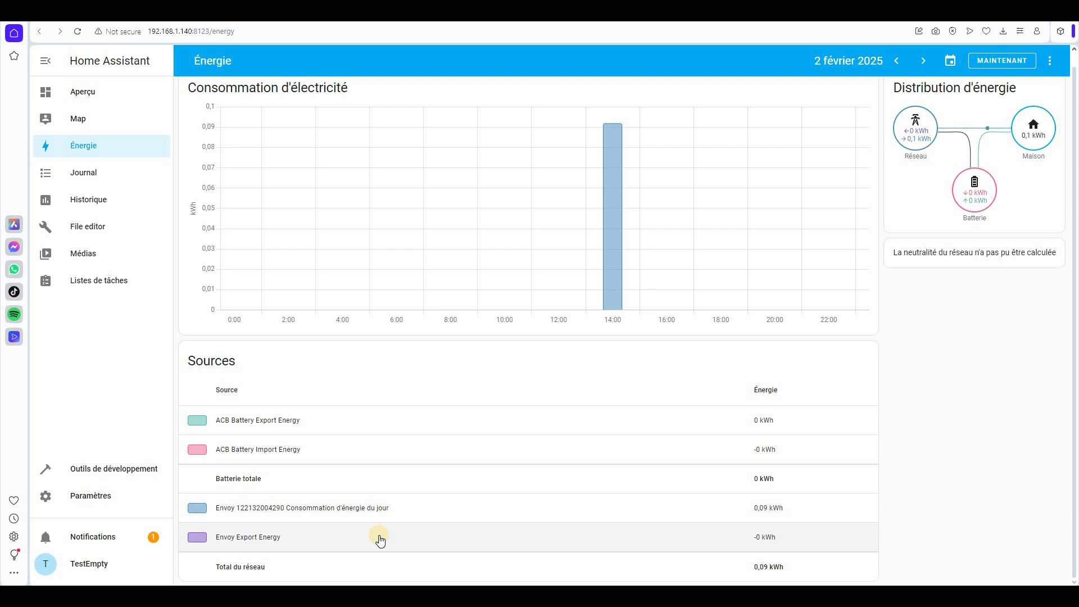
scroll(381, 541, "up", 1)
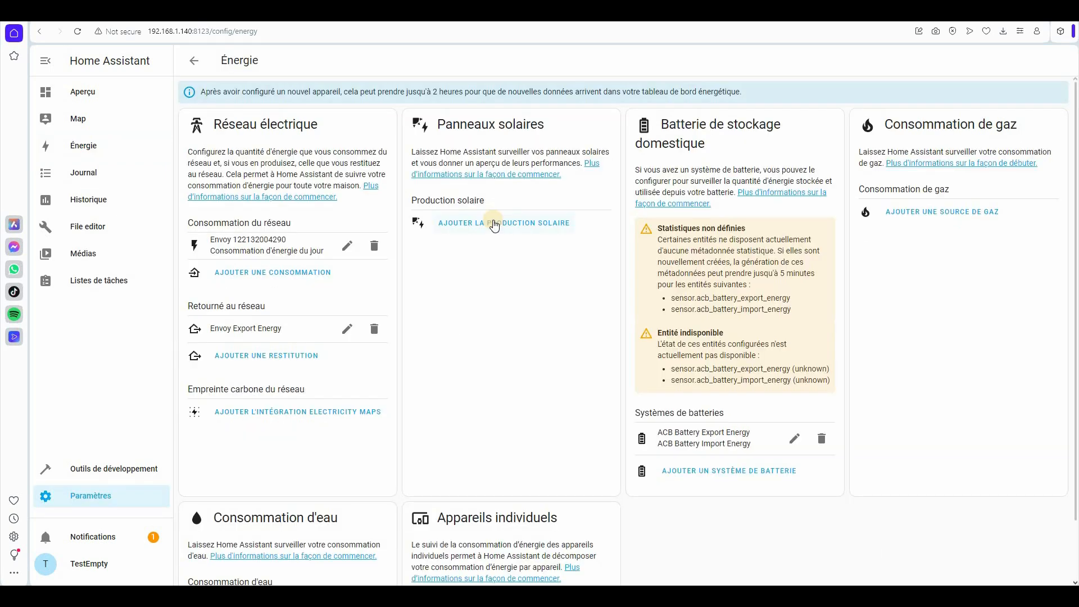
left_click(494, 221)
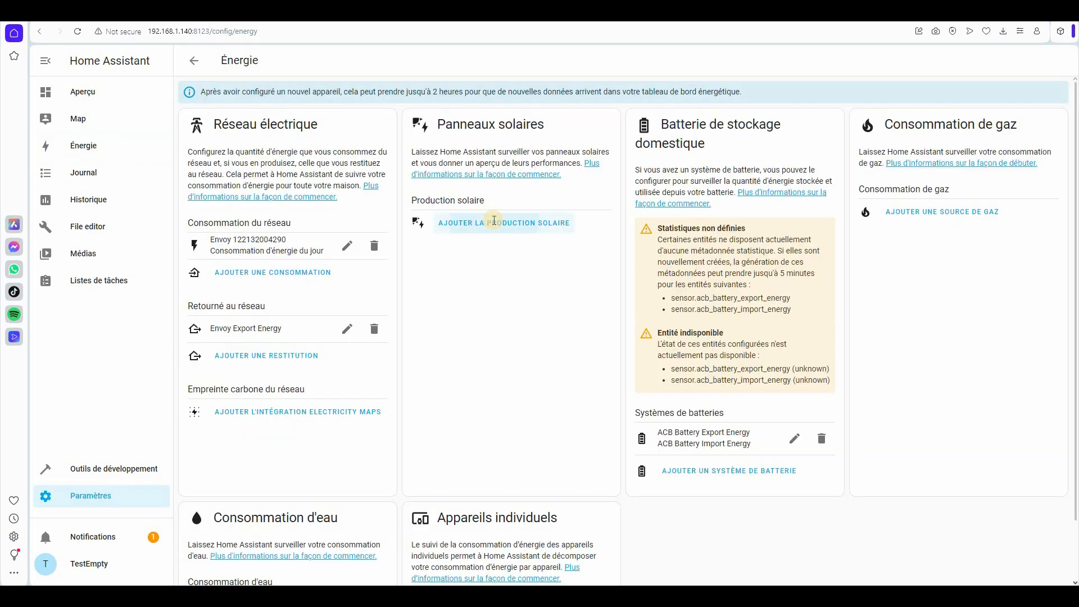
type("prod")
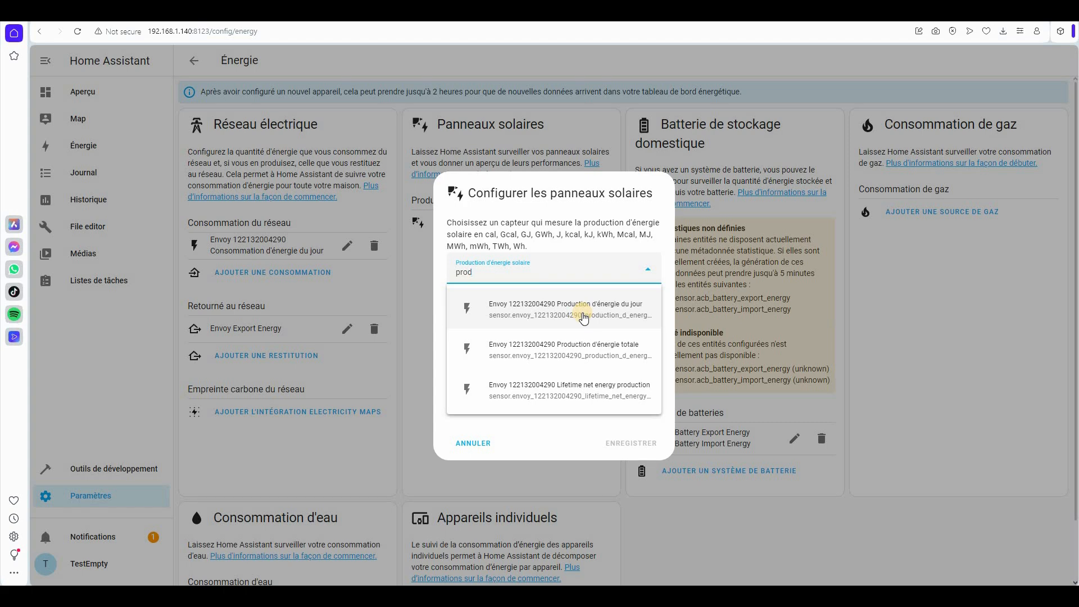
left_click(584, 312)
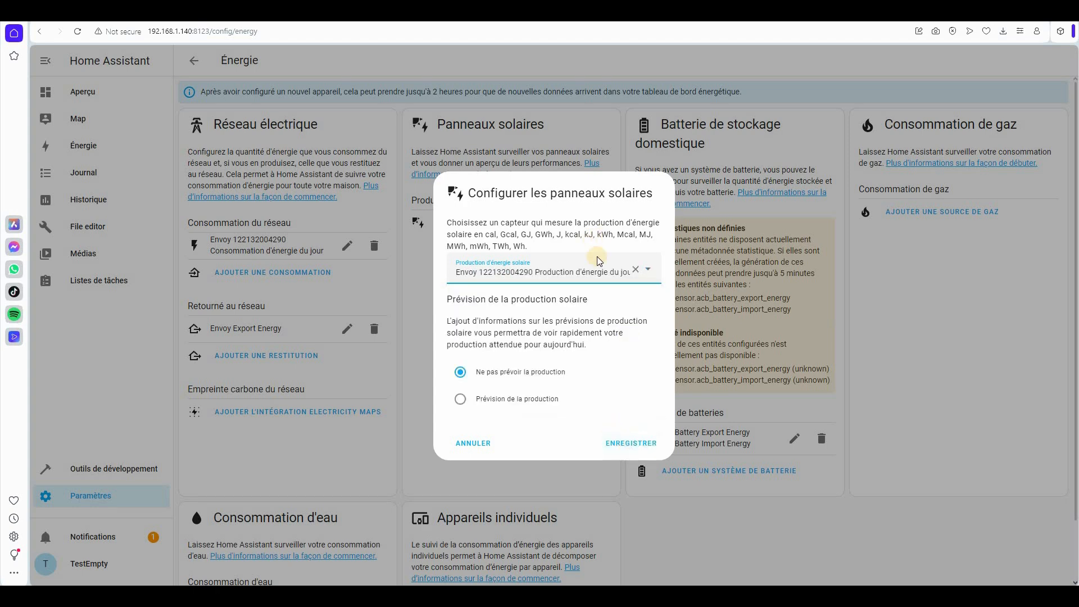
left_click(475, 444)
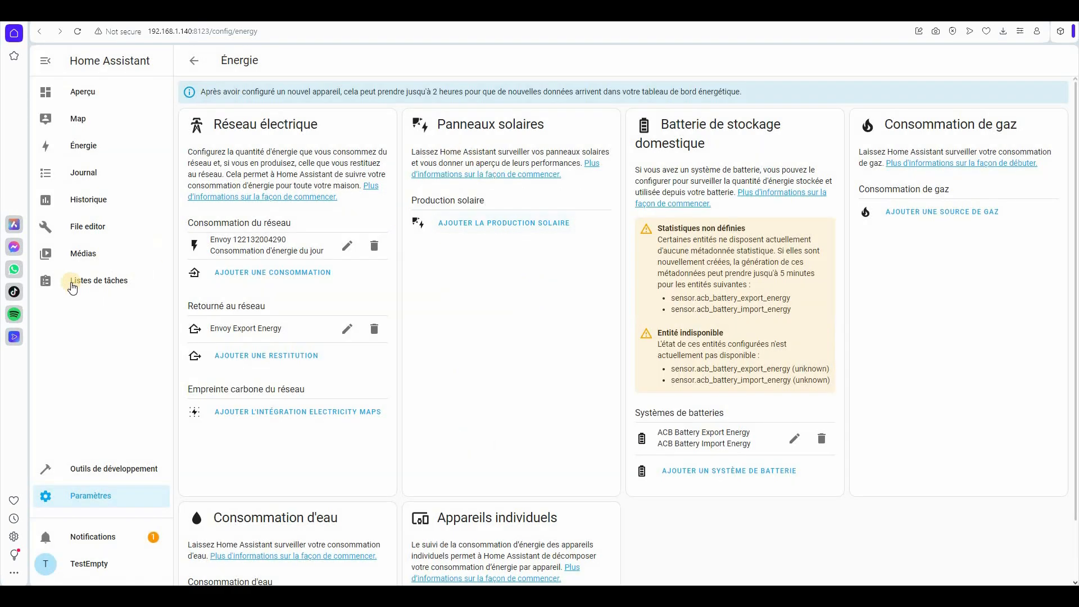
- Go to Settings > Devices and services > Helpers, create a new helper and choose Groupe
left_click(93, 501)
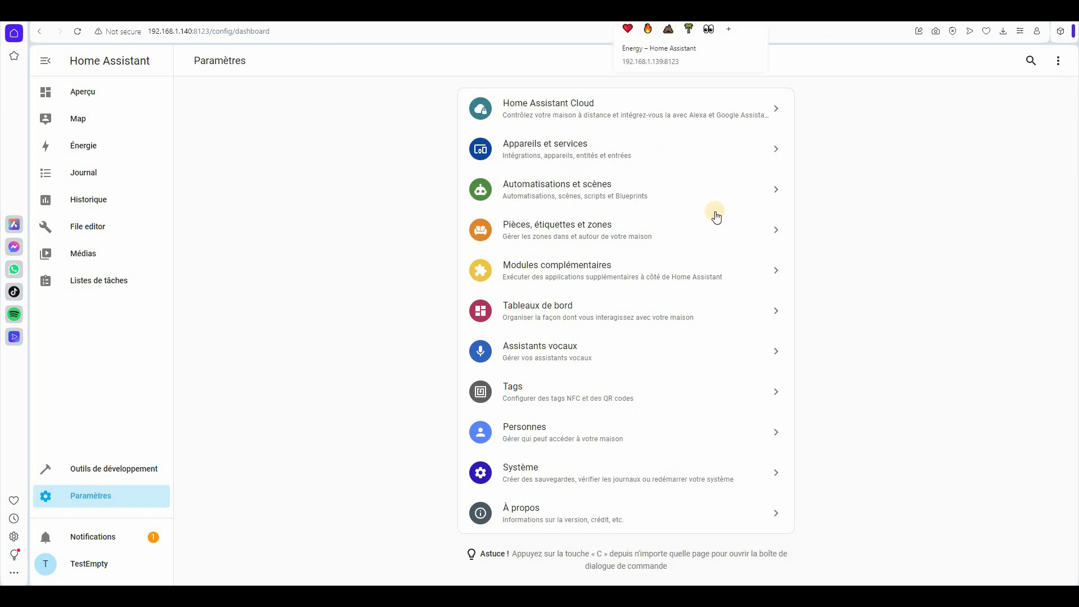
left_click(625, 156)
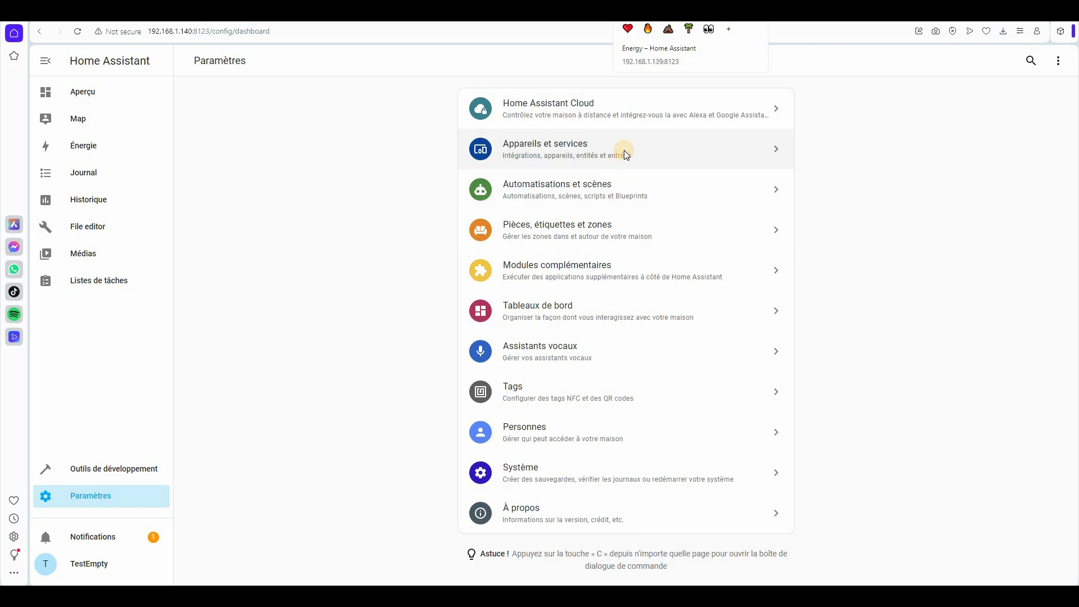
left_click(750, 59)
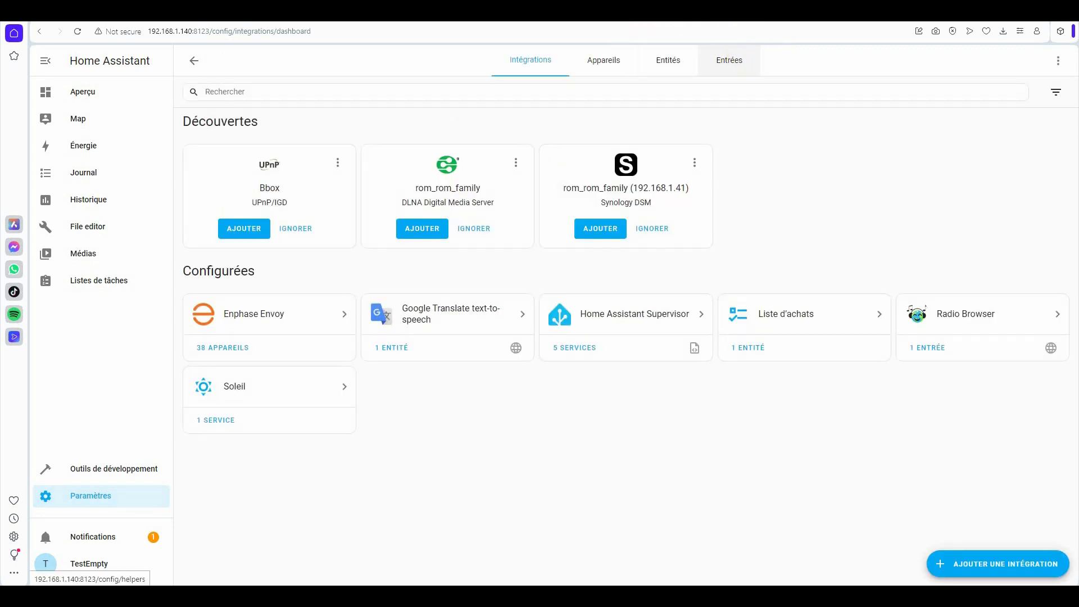
left_click(1004, 563)
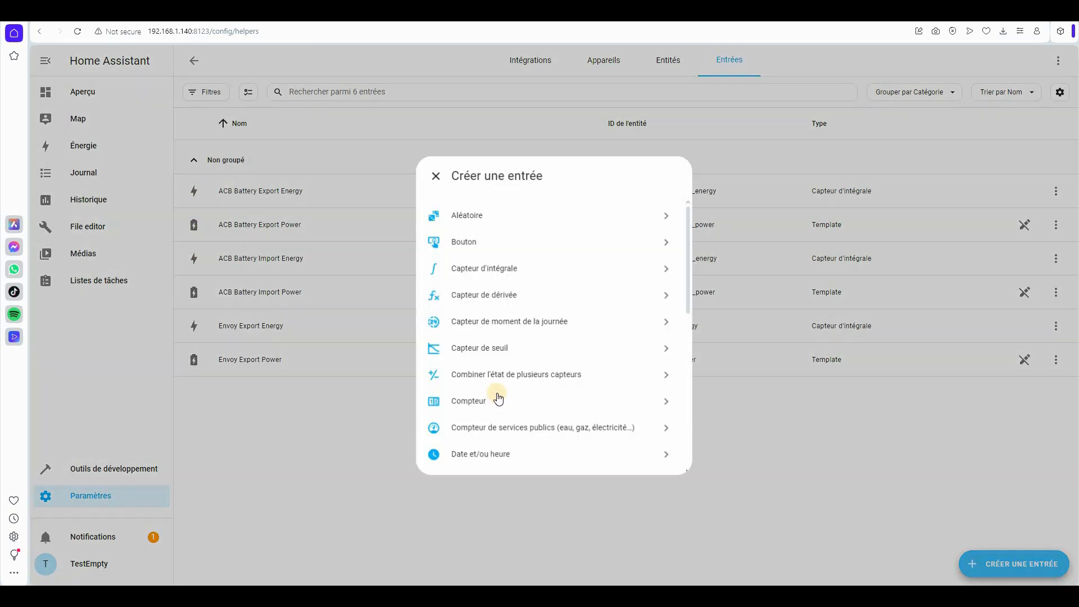
scroll(499, 398, "down", 3)
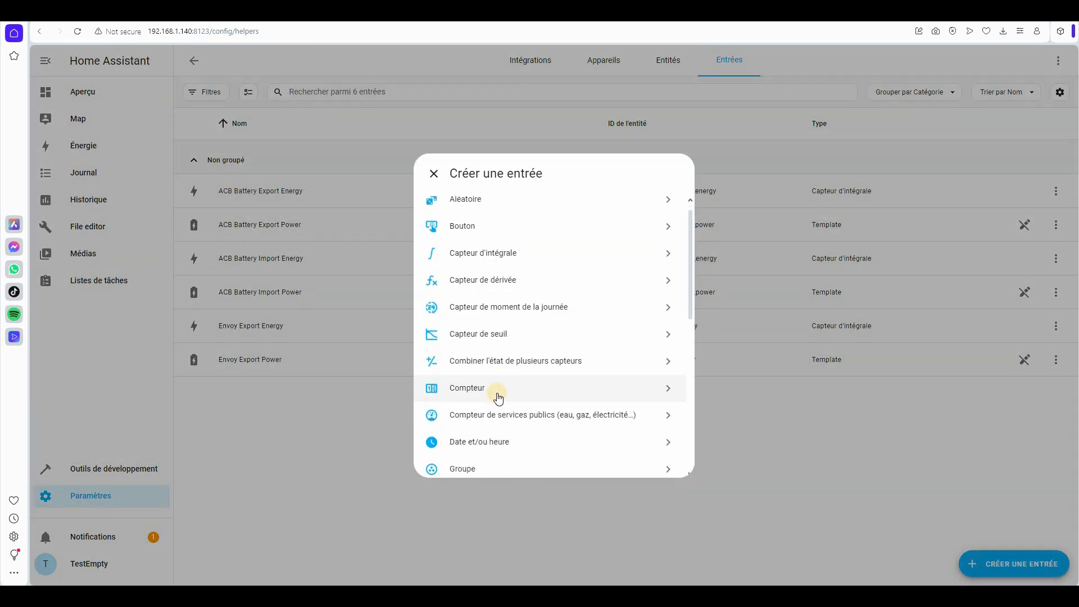
left_click(471, 316)
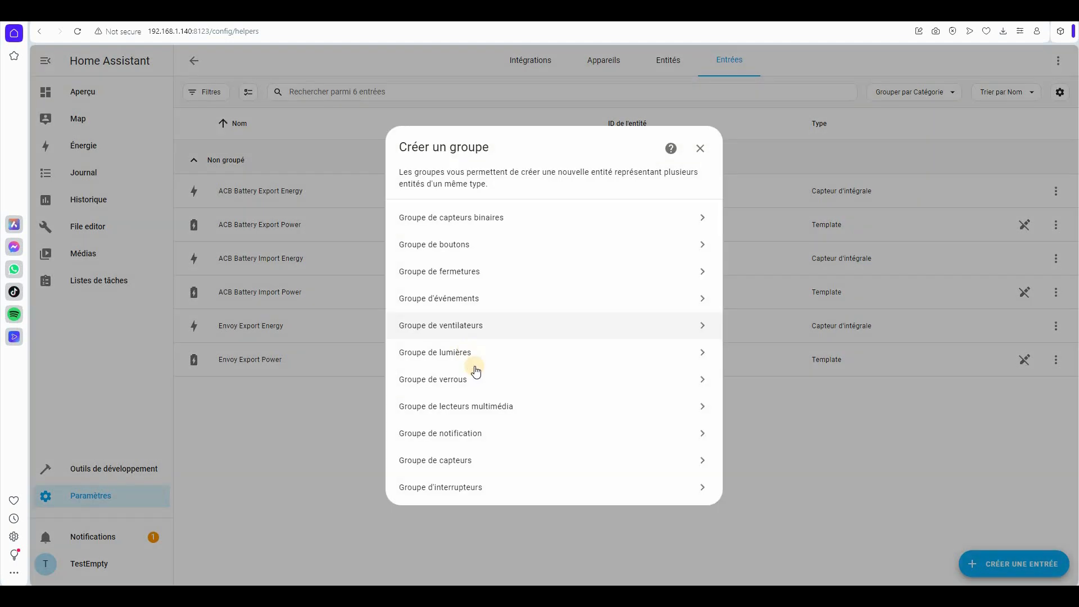
- Start a Groupe de capteurs named ToitCuisine-Panneau with three inverter entities as members
left_click(518, 206)
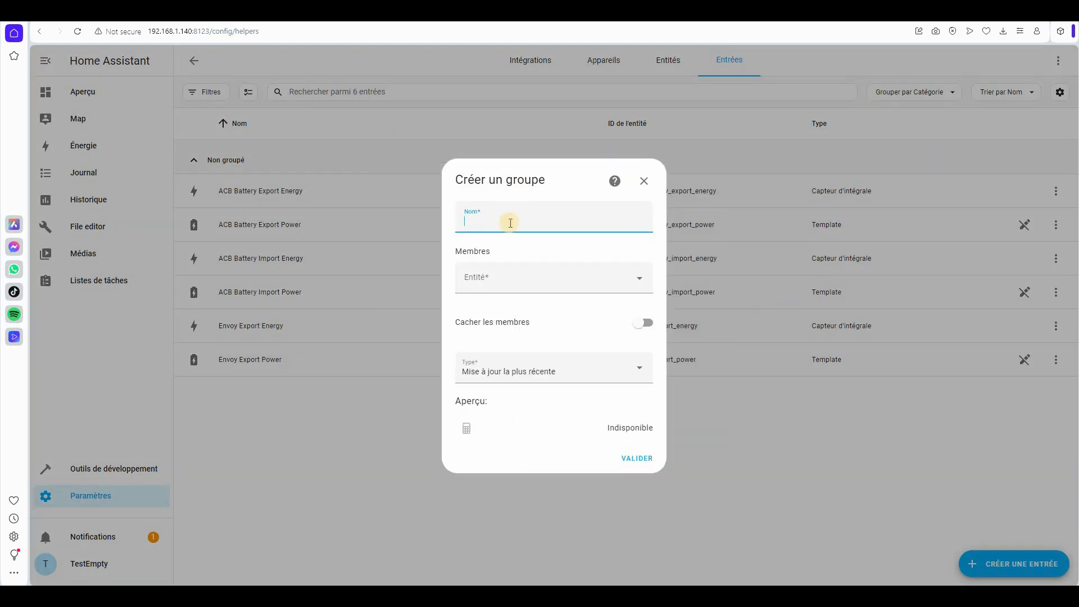
left_click(514, 222)
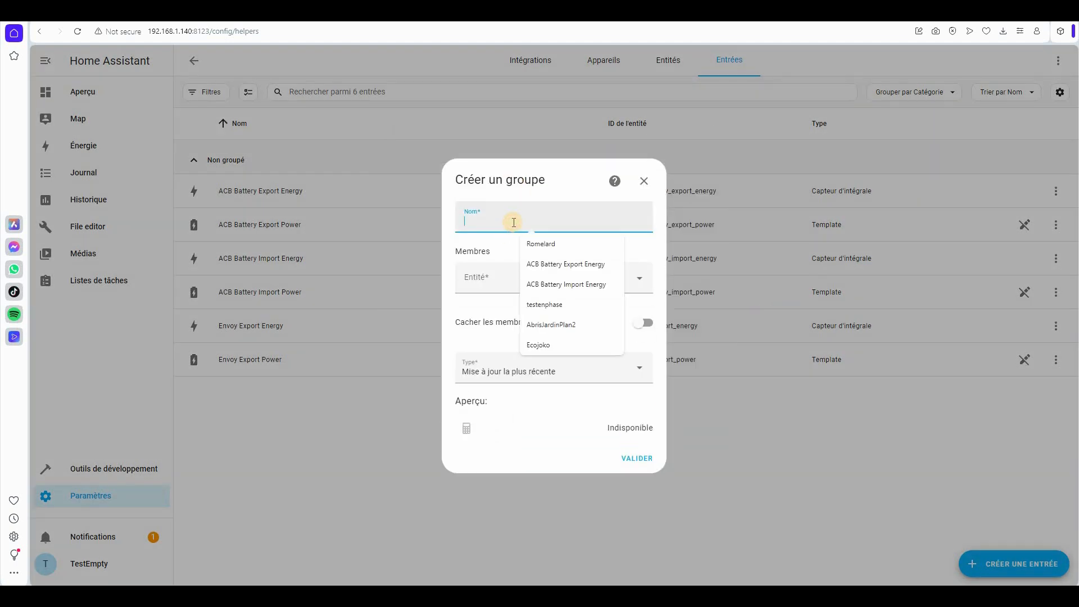
type("ToitCuisine")
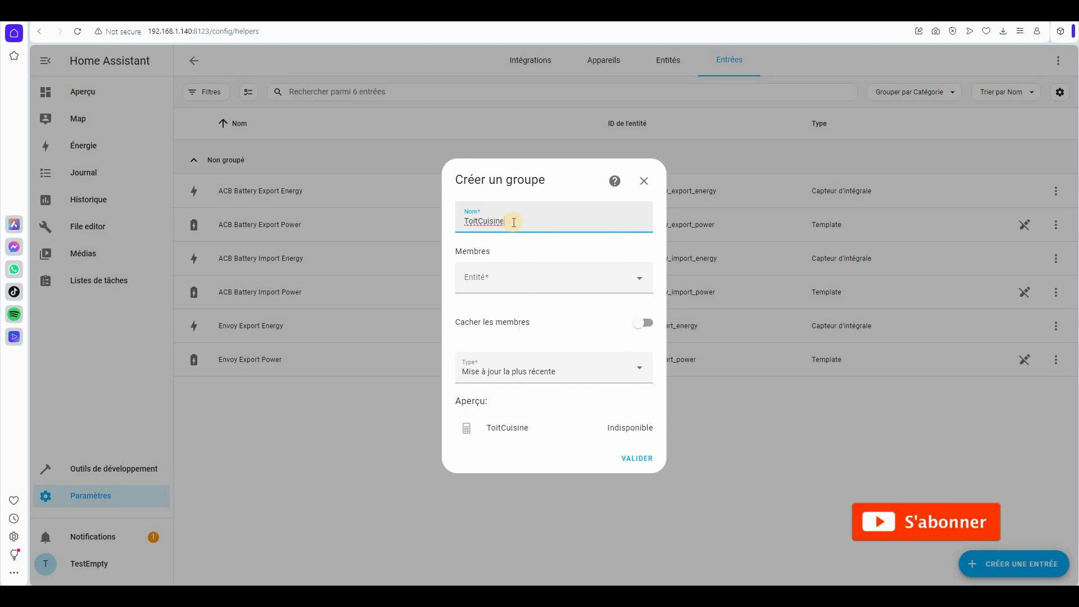
type("-Panneau")
left_click(531, 282)
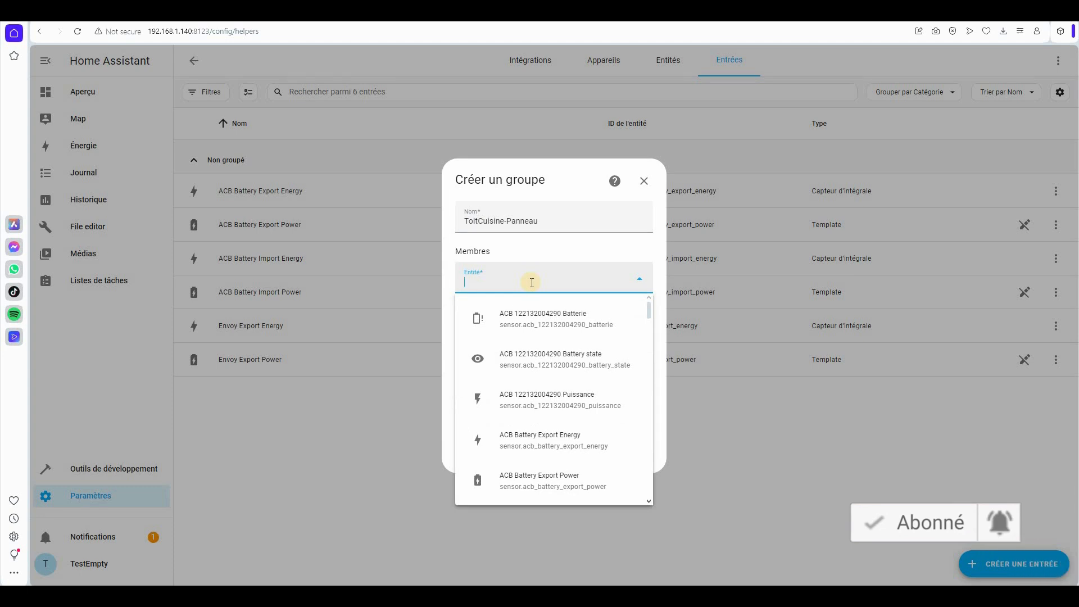
scroll(555, 388, "down", 5)
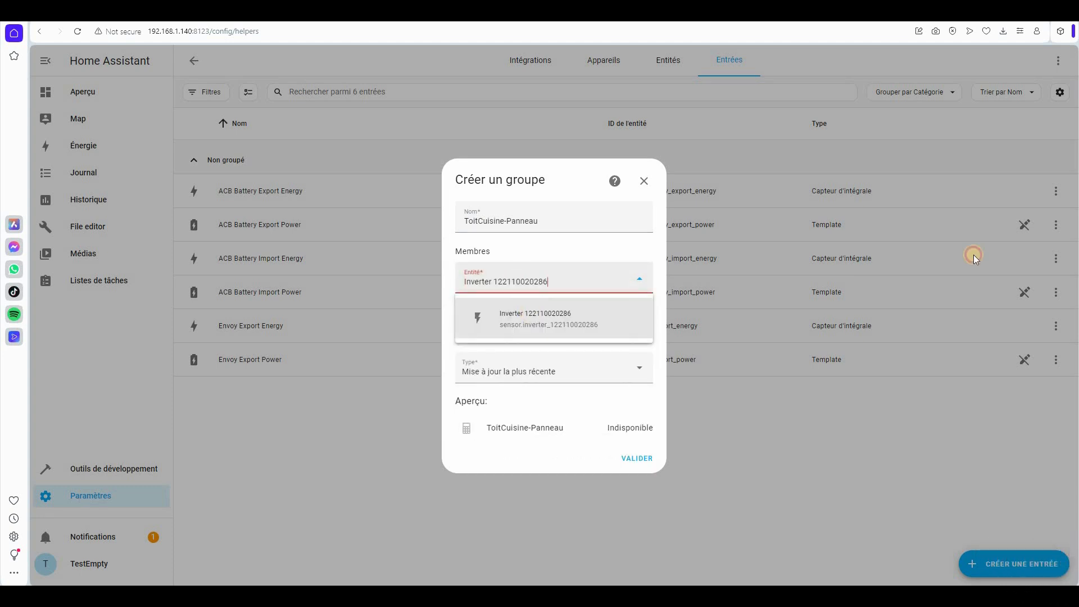
left_click(467, 301)
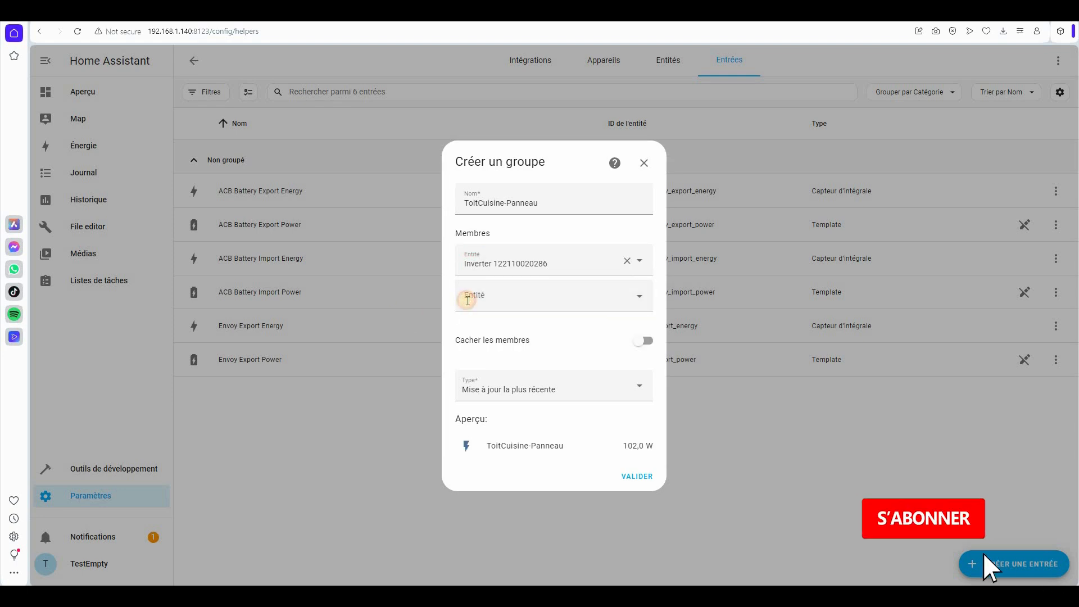
key("ctrl+v")
key("Return")
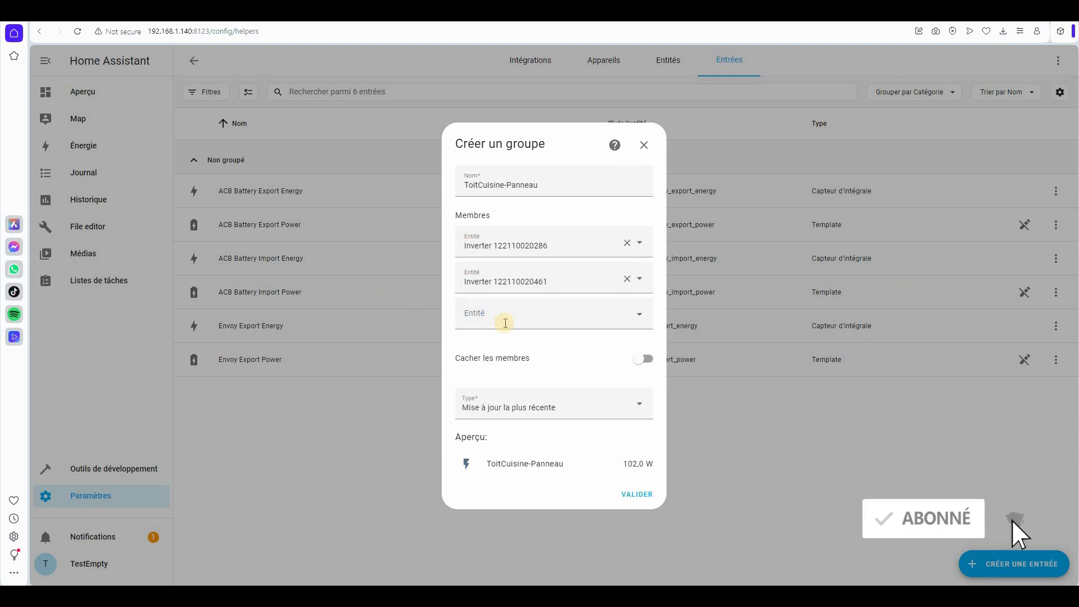
key("ctrl+v")
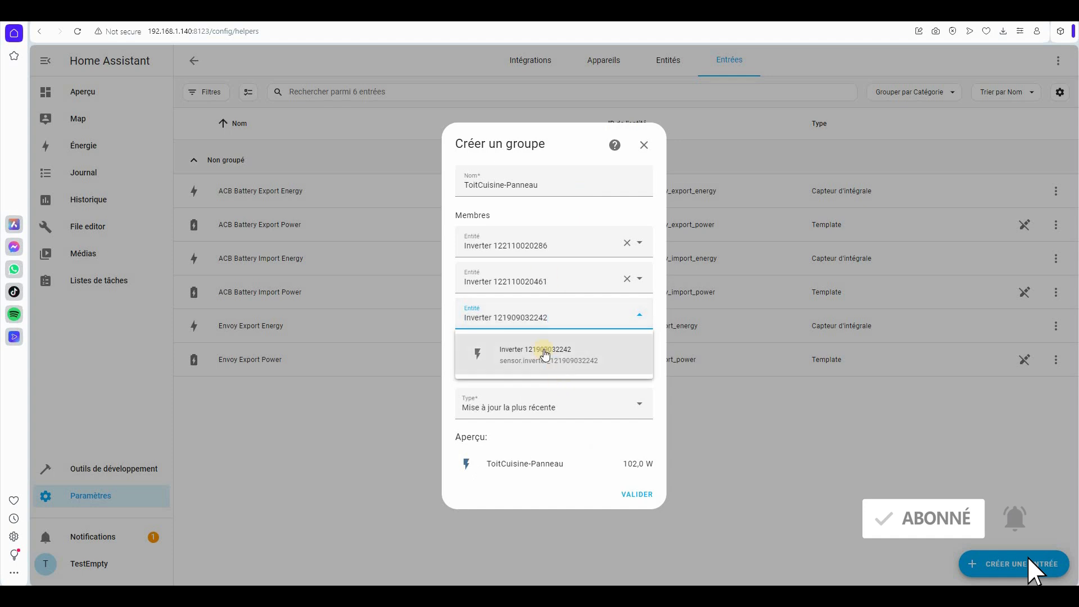
left_click(543, 352)
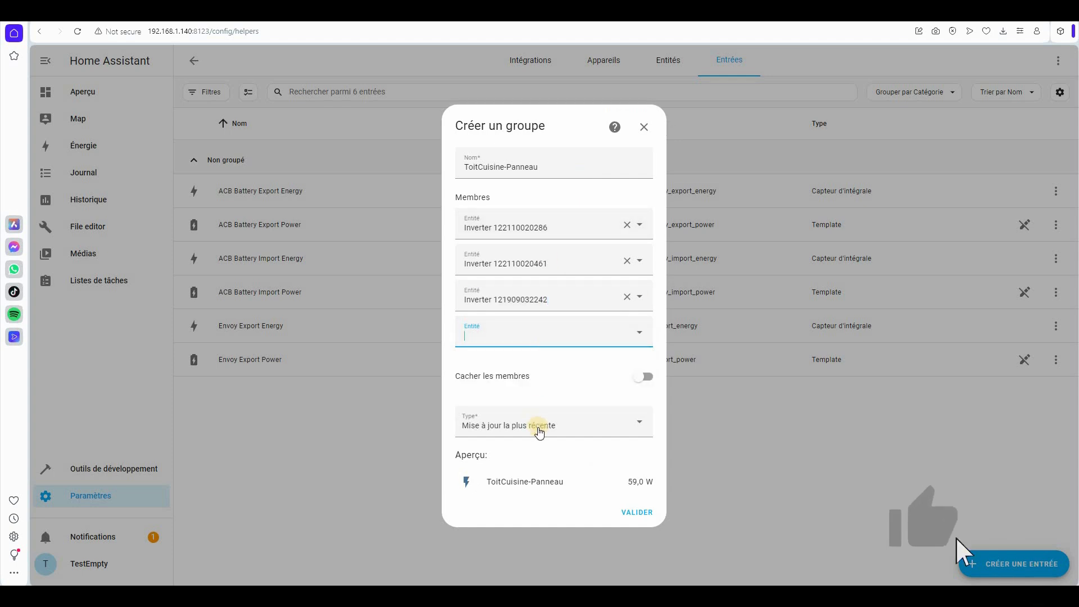
- Set the group type to Somme, save ToitCuisine-Panneau, and start another helper
left_click(544, 425)
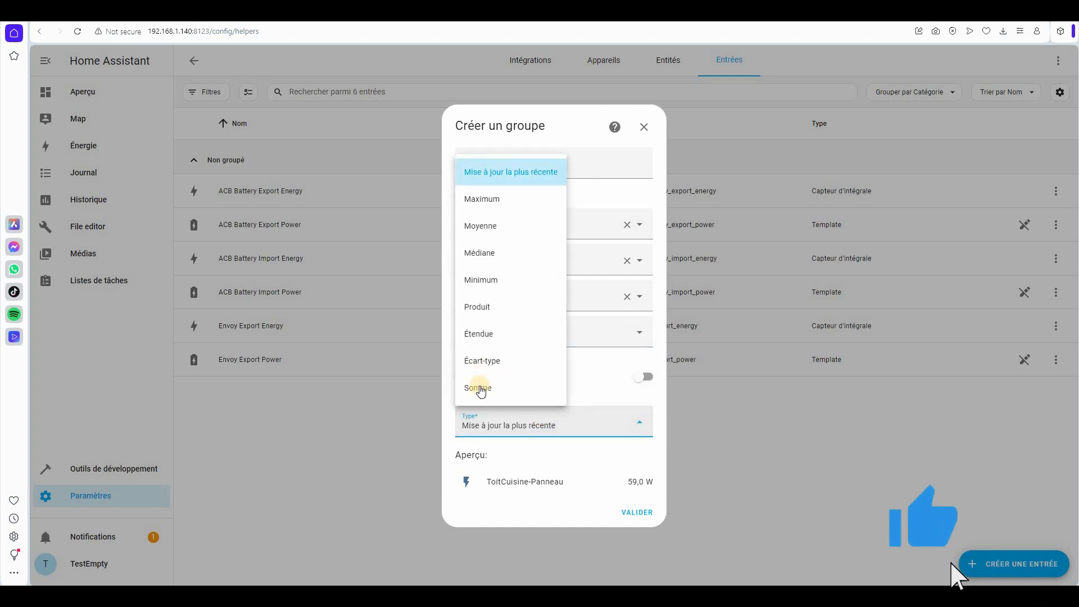
left_click(477, 385)
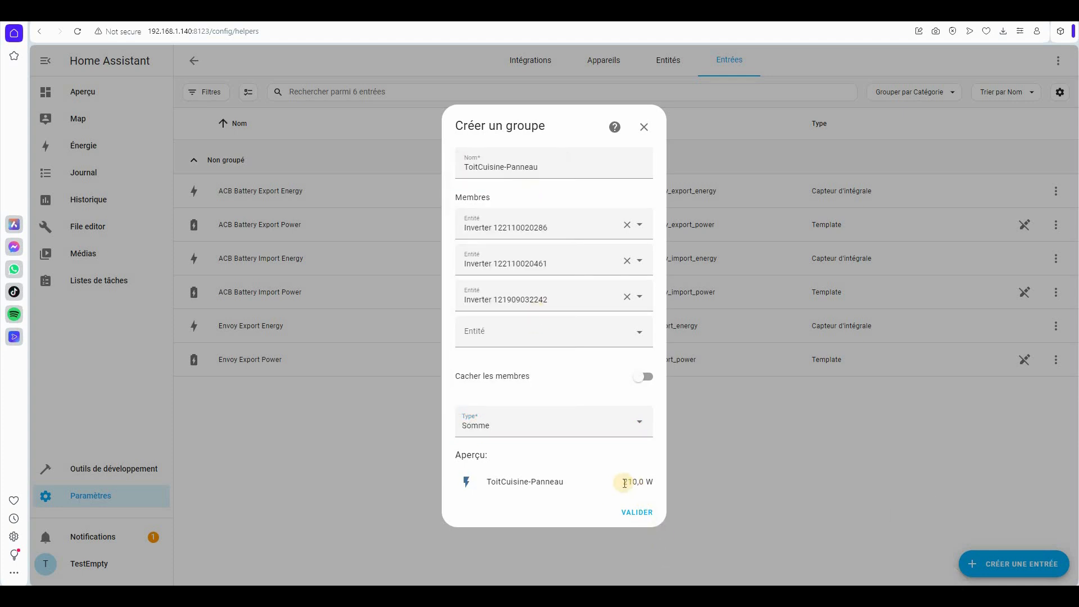
left_click(641, 512)
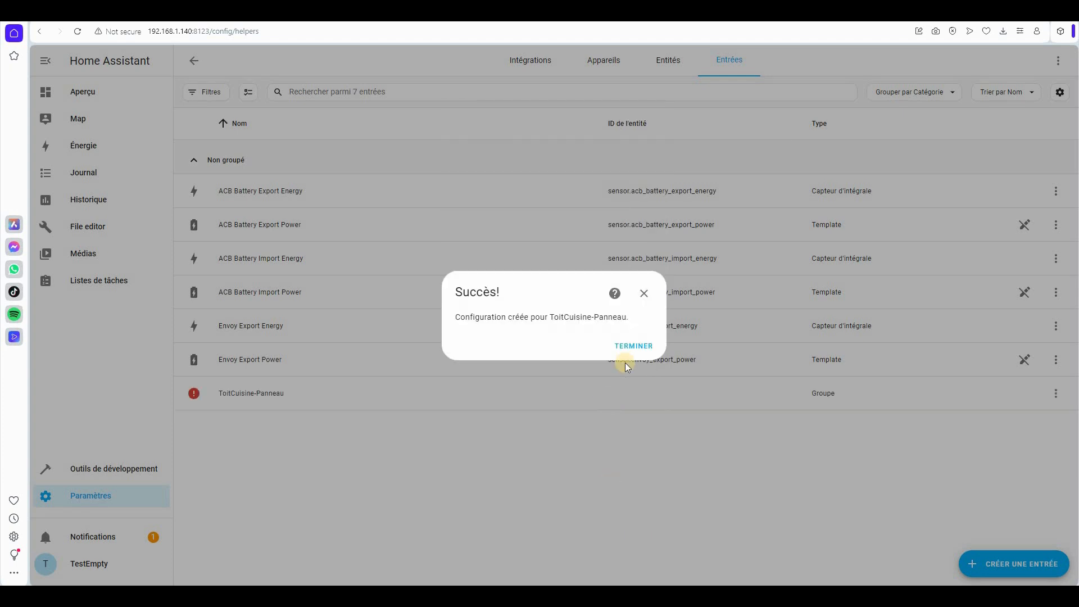
left_click(633, 347)
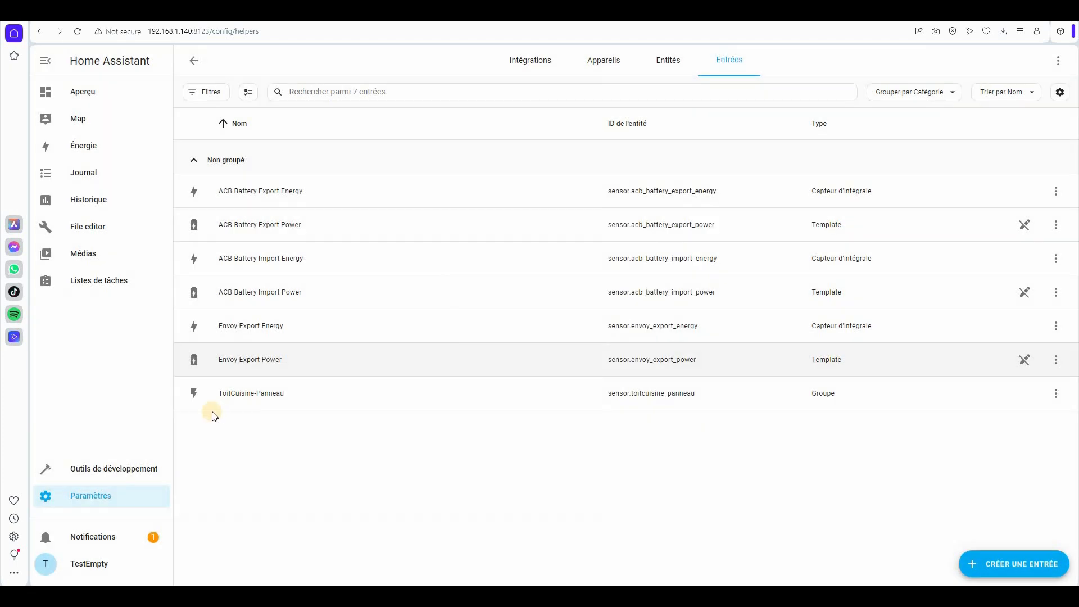
left_click(249, 398)
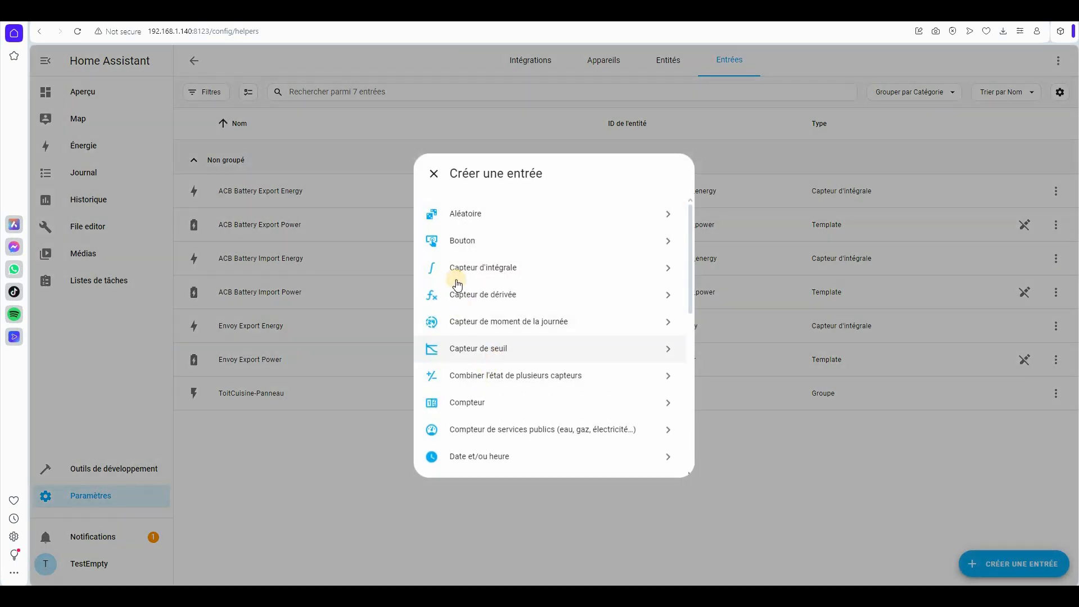
- Create integral sensor Panneau-DessusCuisine-Energy: kilo prefix, hours, input ToitCuisine-Panneau, left rectangles, 0 decimals
left_click(458, 269)
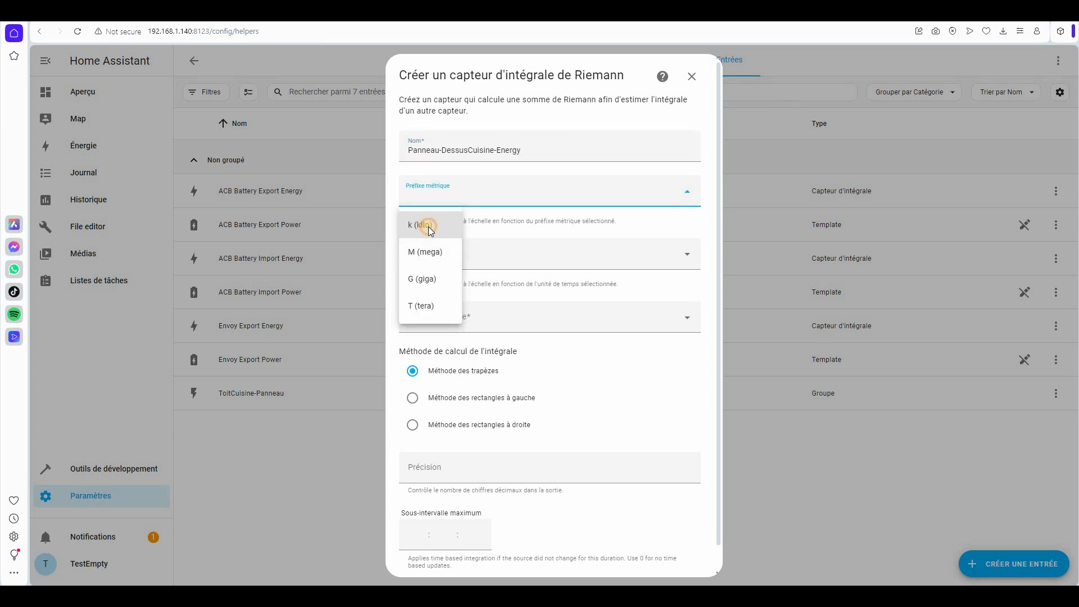
left_click(427, 226)
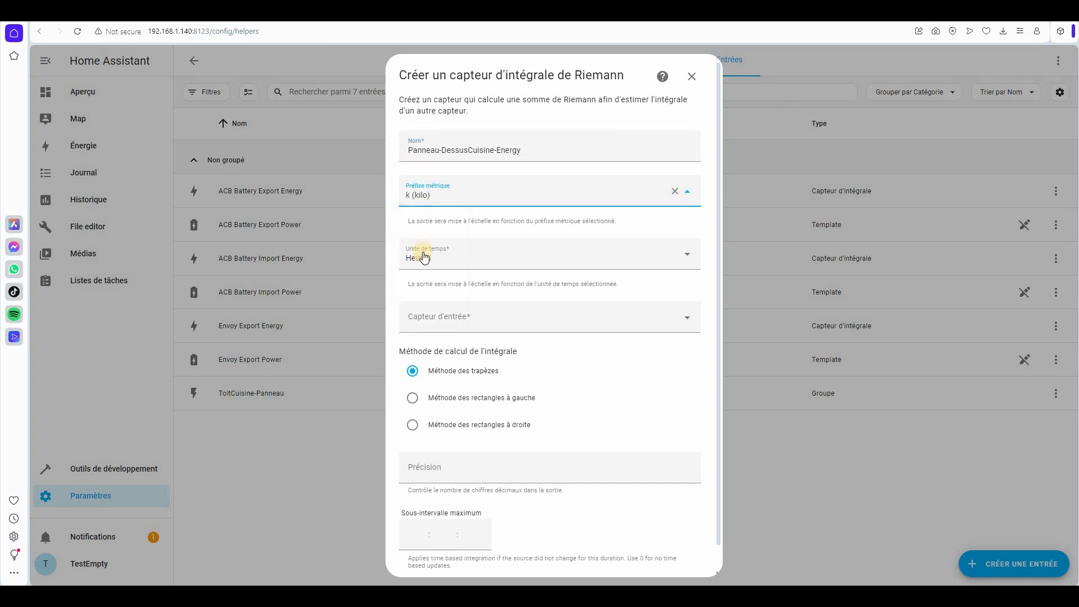
left_click(425, 255)
left_click(448, 333)
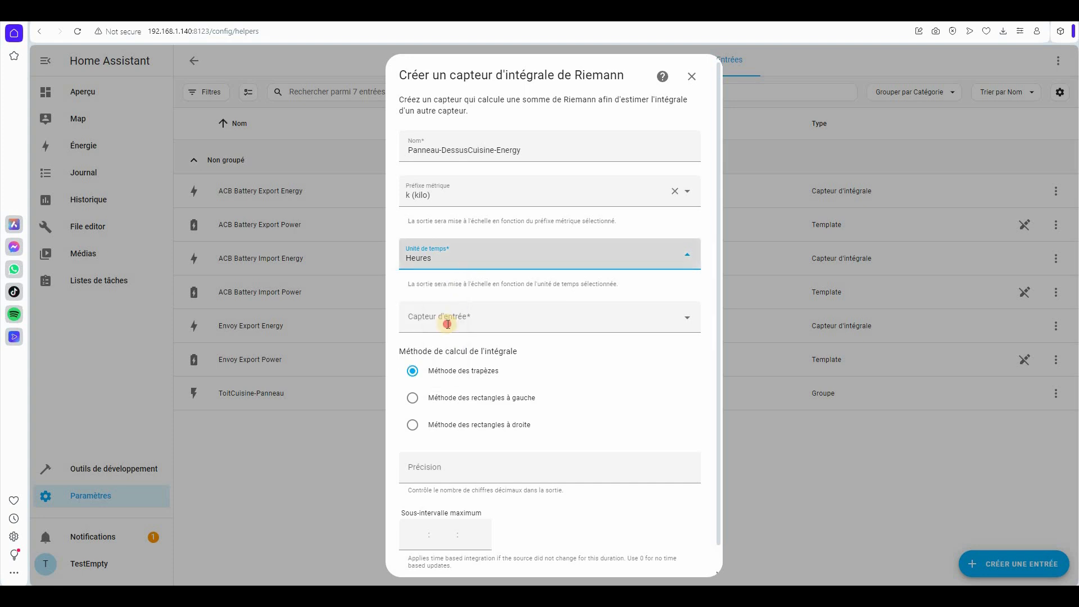
left_click(448, 324)
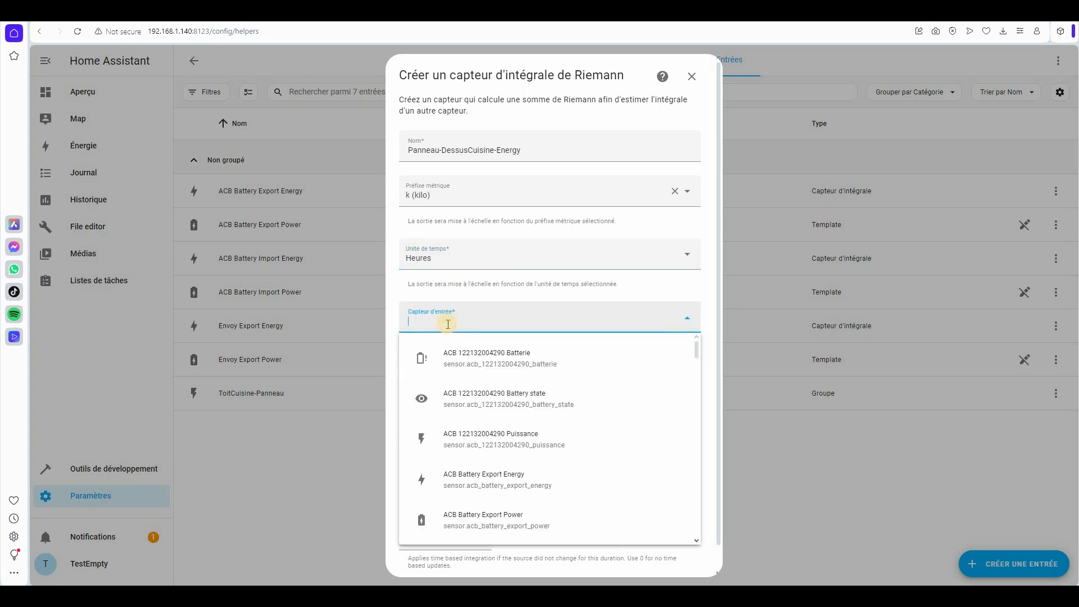
type("toit")
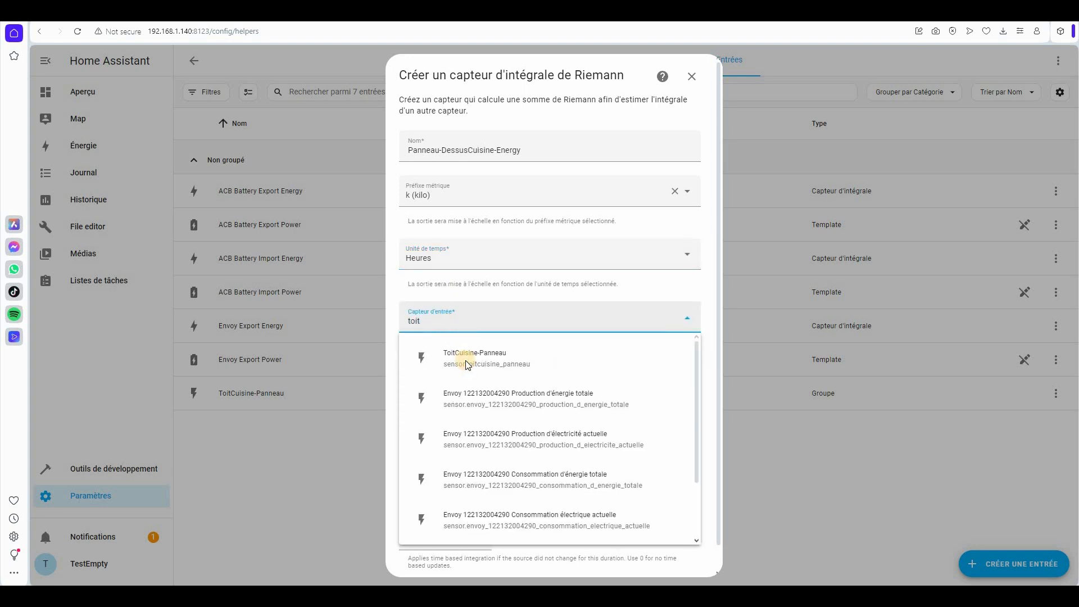
left_click(465, 360)
left_click(474, 398)
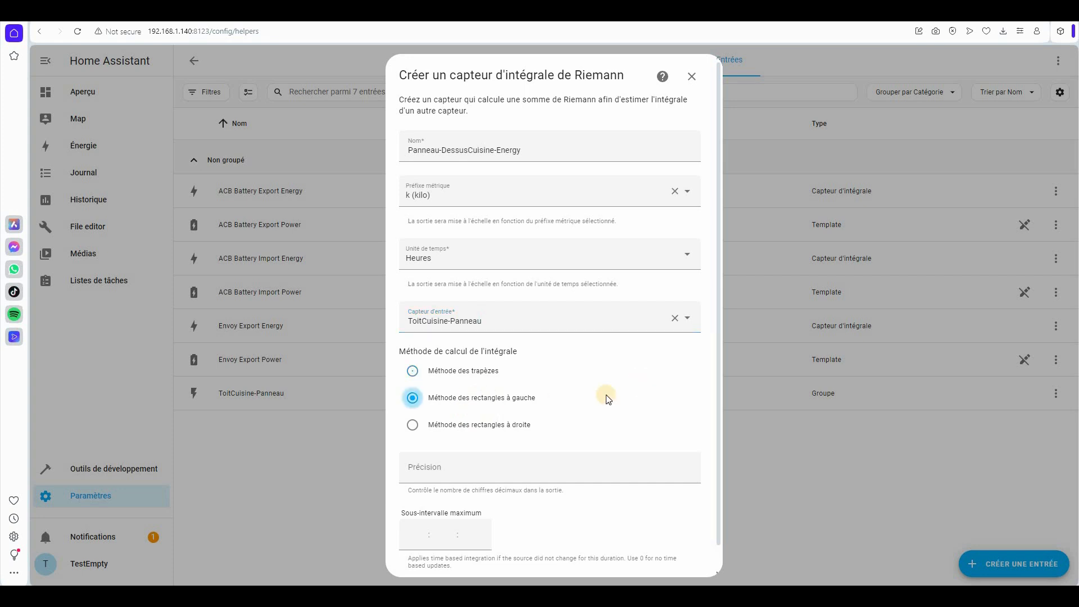
scroll(531, 441, "down", 1)
left_click(531, 441)
type("0")
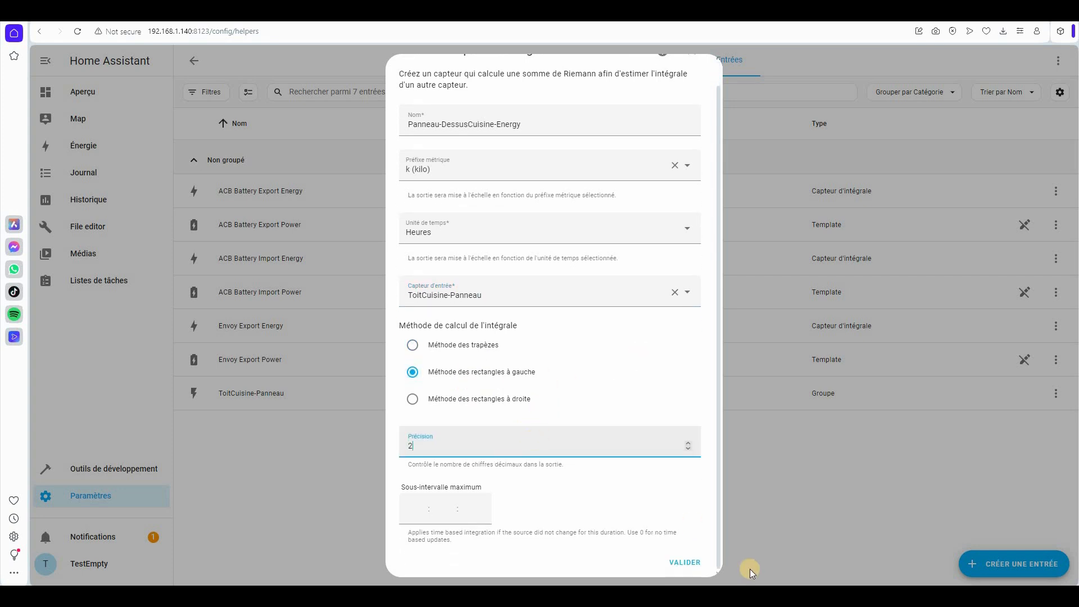
left_click(689, 561)
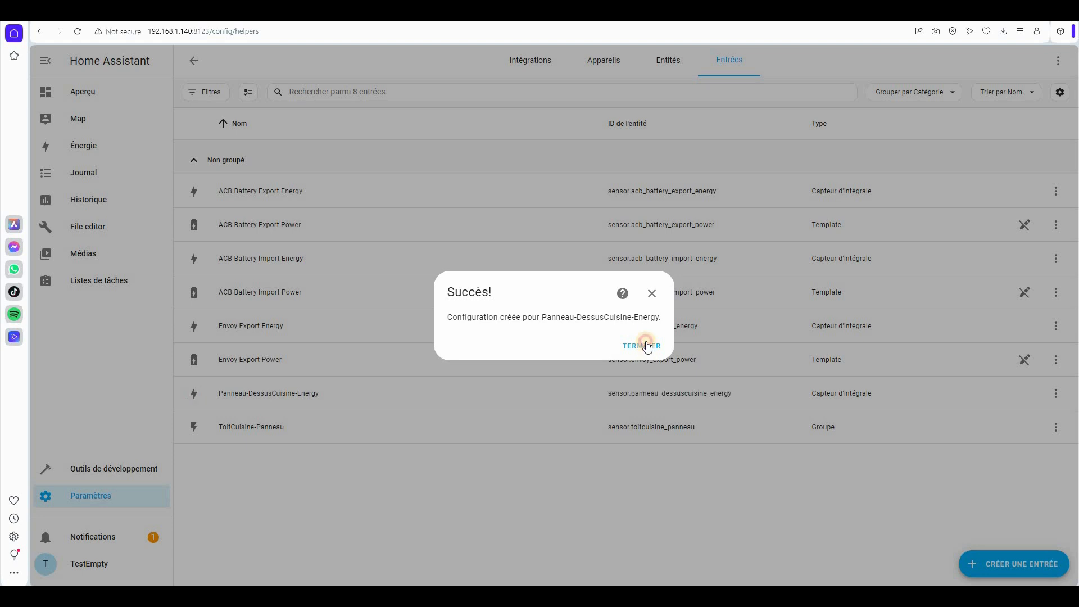
left_click(647, 346)
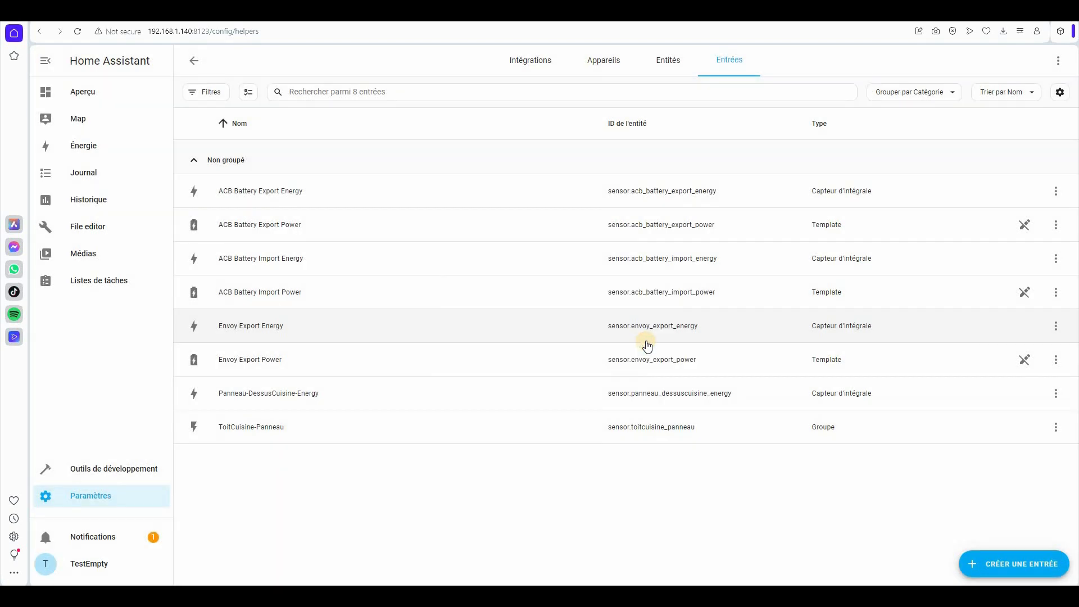
- Start a new Groupe de capteurs helper
left_click(1014, 565)
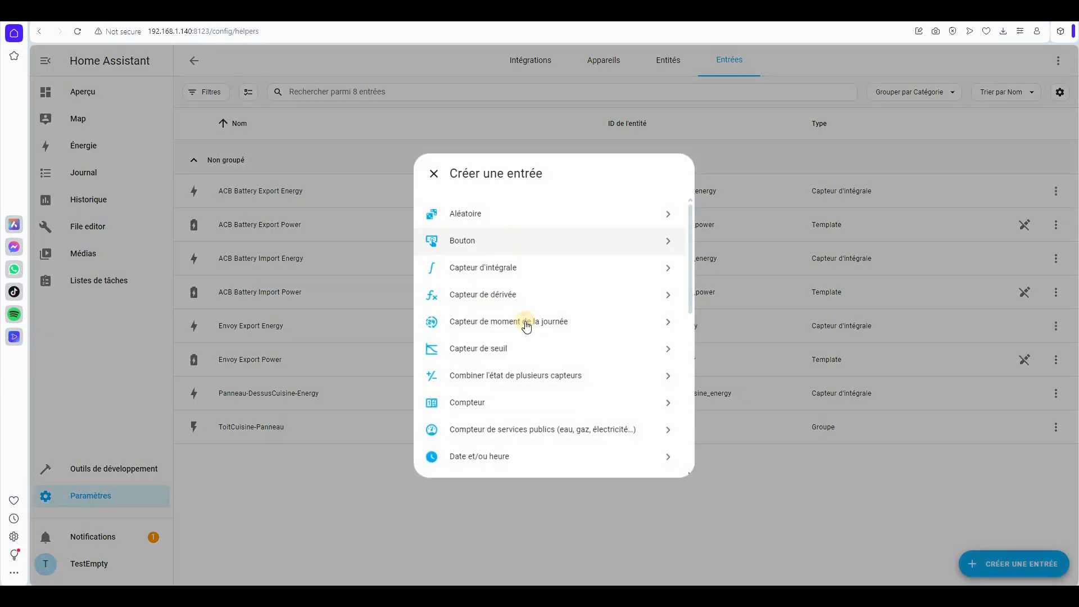
scroll(484, 315, "down", 4)
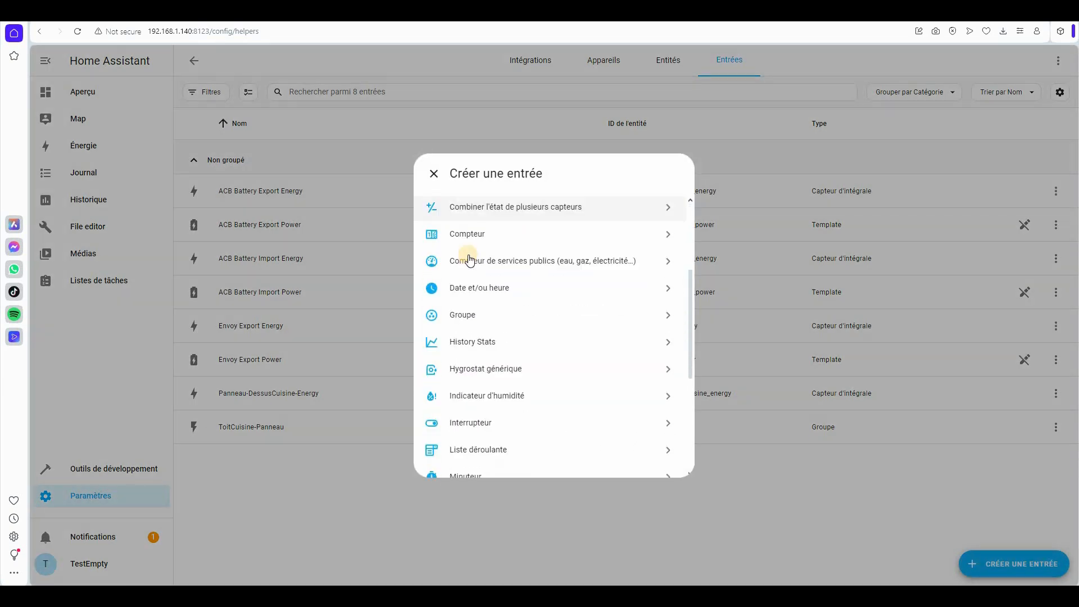
left_click(462, 259)
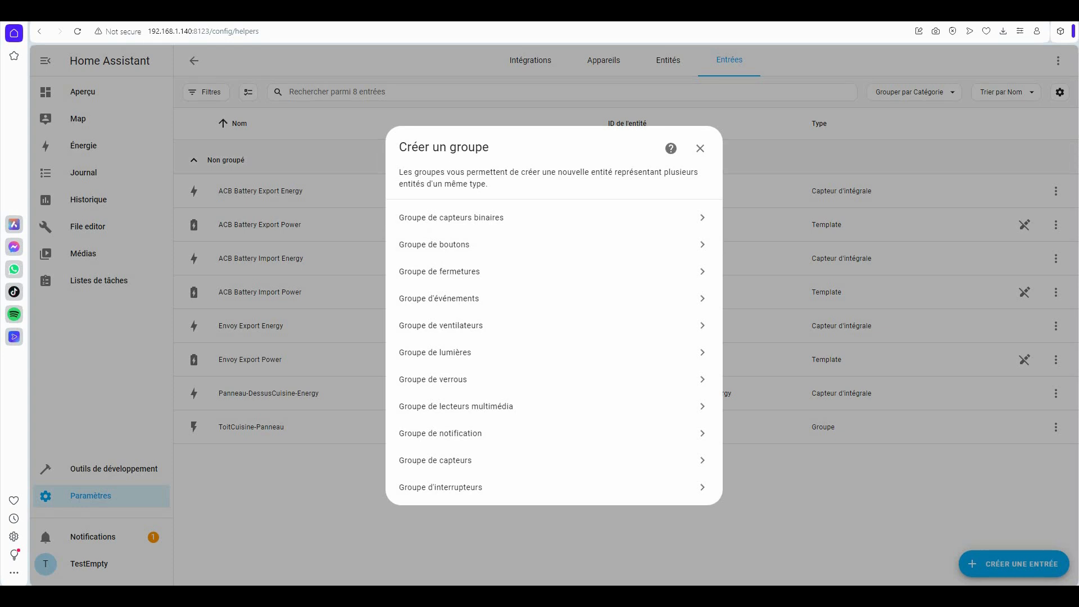
left_click(485, 268)
left_click(482, 280)
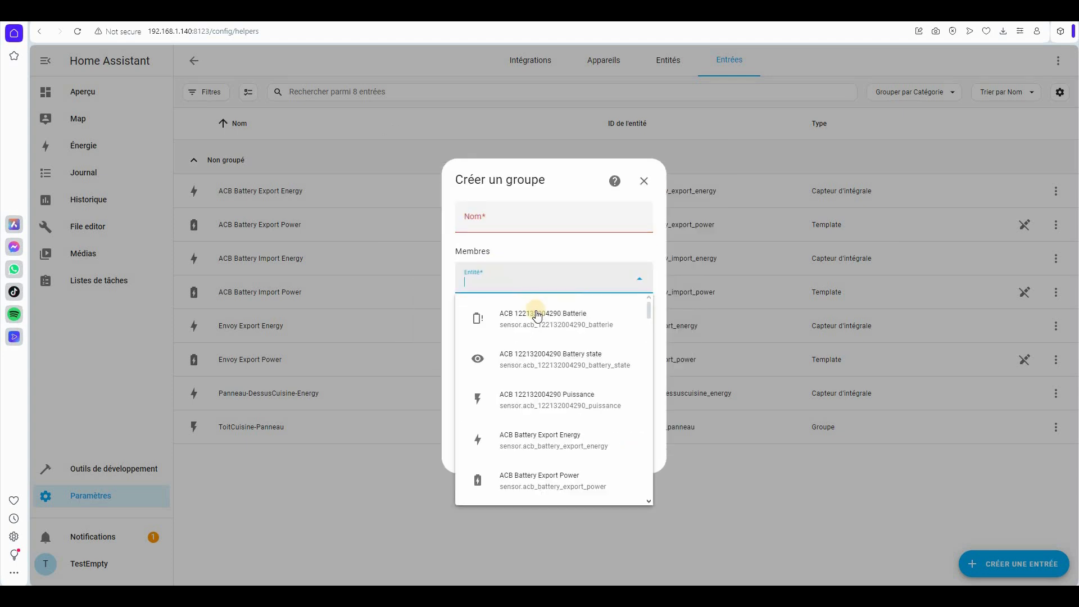
key("ctrl+v")
key("Return")
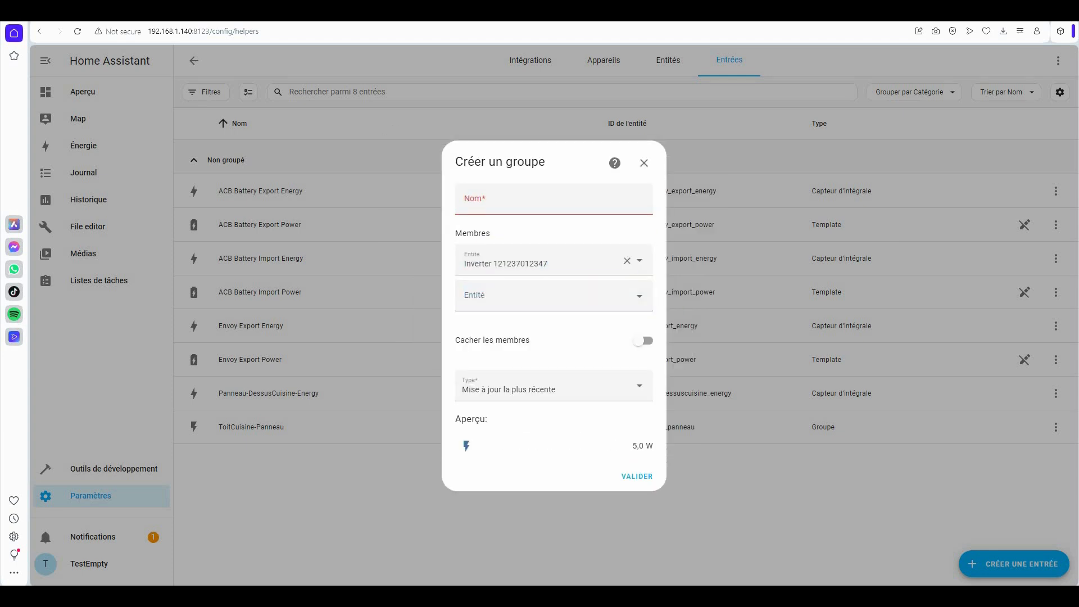
left_click(482, 295)
key("ctrl+v")
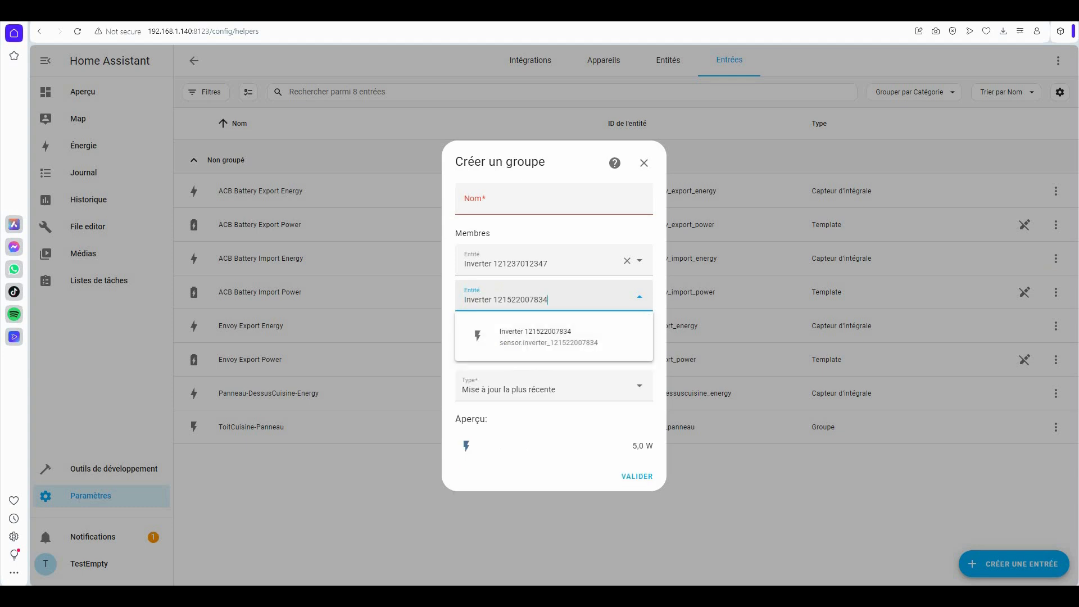
key("Return")
left_click(511, 309)
key("ctrl+v")
key("Return")
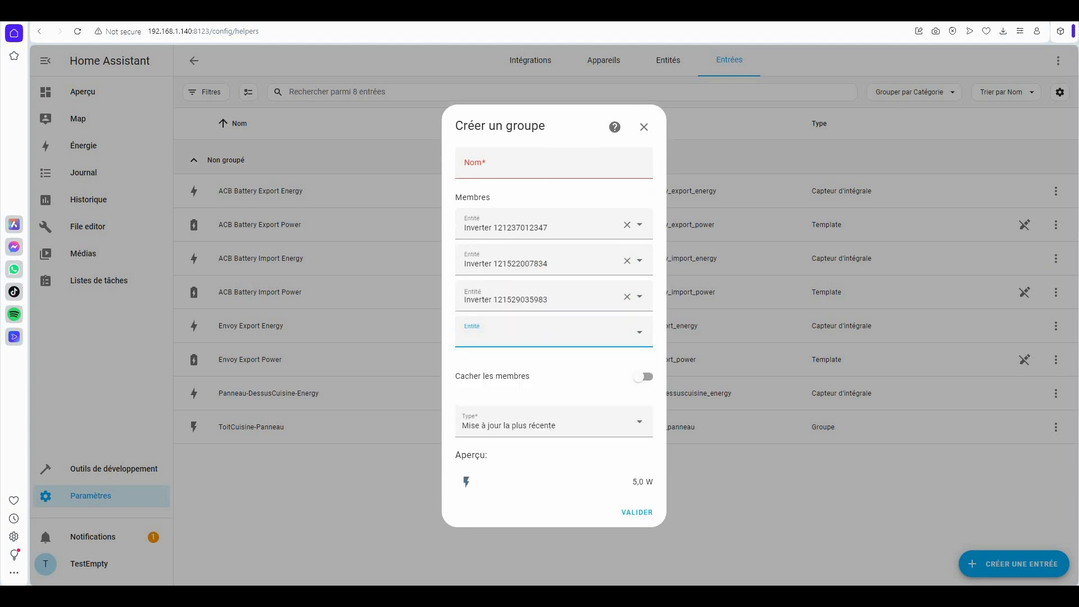
left_click(514, 329)
key("ctrl+v")
left_click(507, 167)
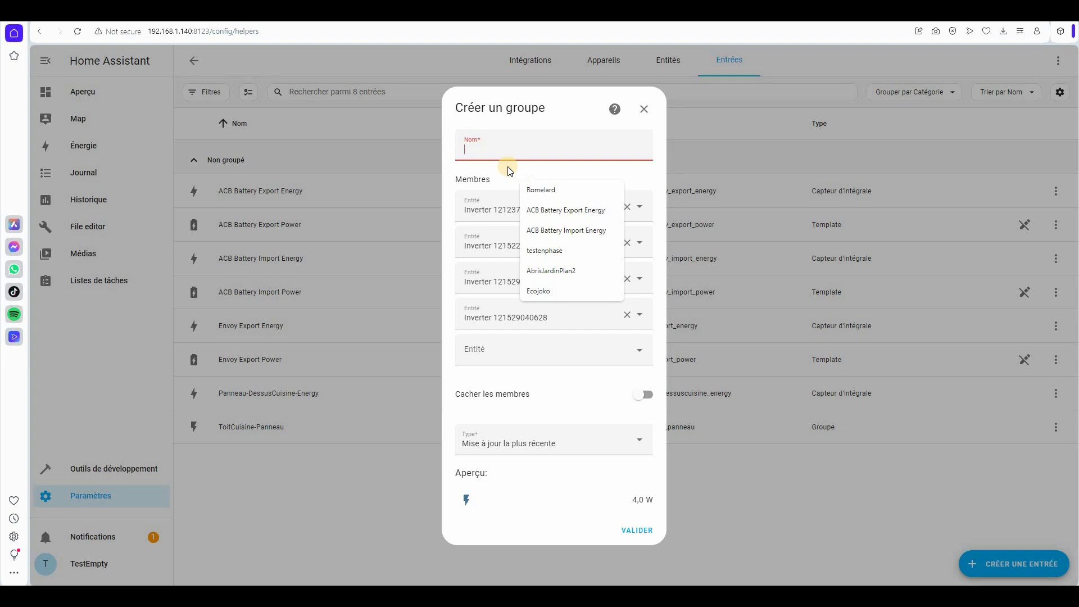
- Name the group Panneau-ToitAbrisBois, set its type to Somme, and create it
type("Pa")
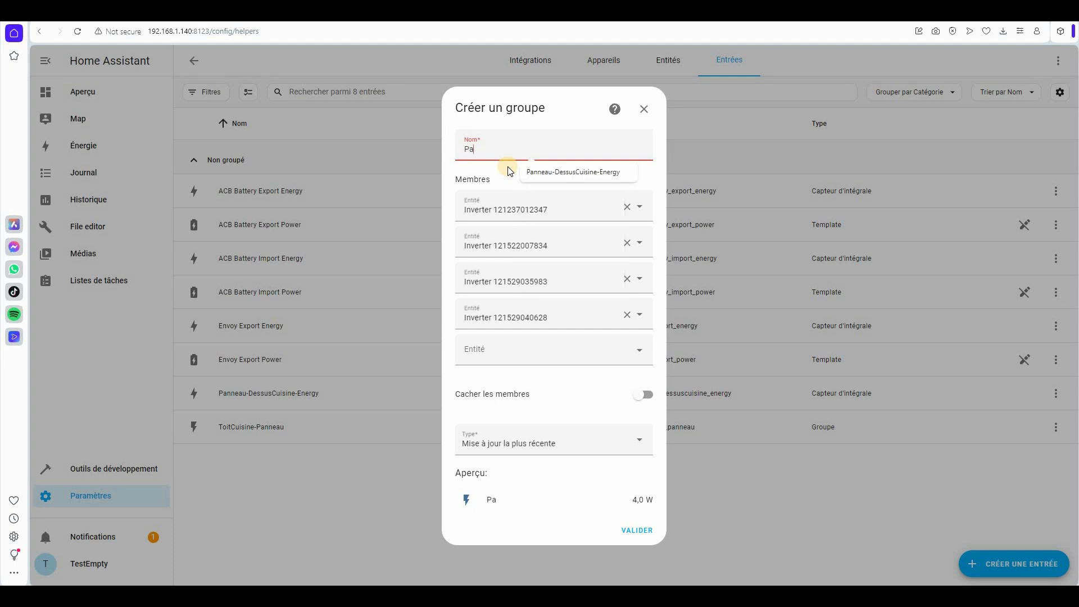
type("nneau-ToitAbris")
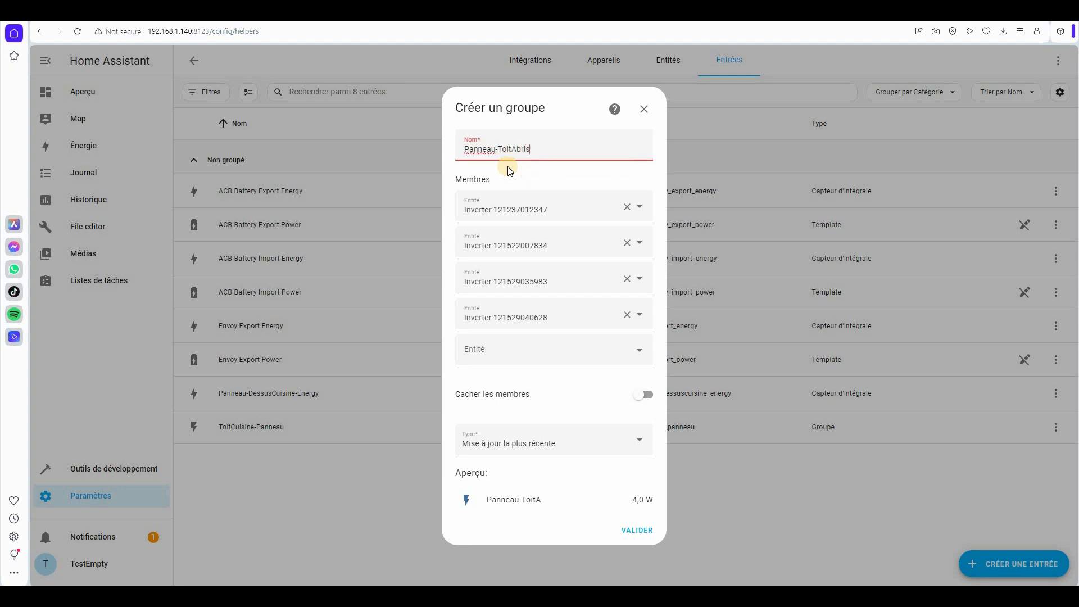
type("Bois")
left_click(541, 445)
left_click(500, 402)
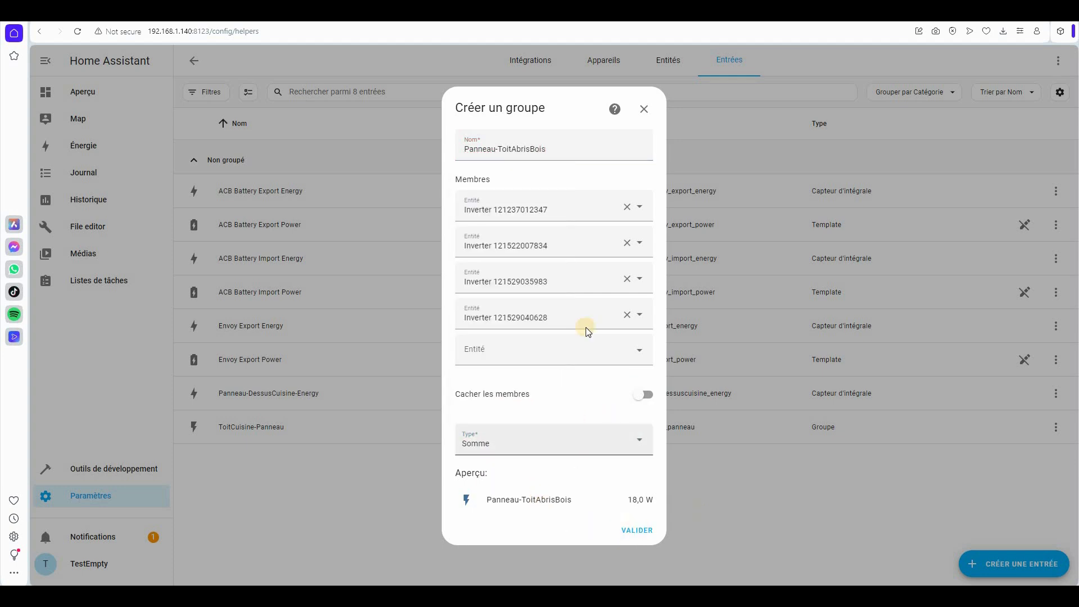
left_click(632, 529)
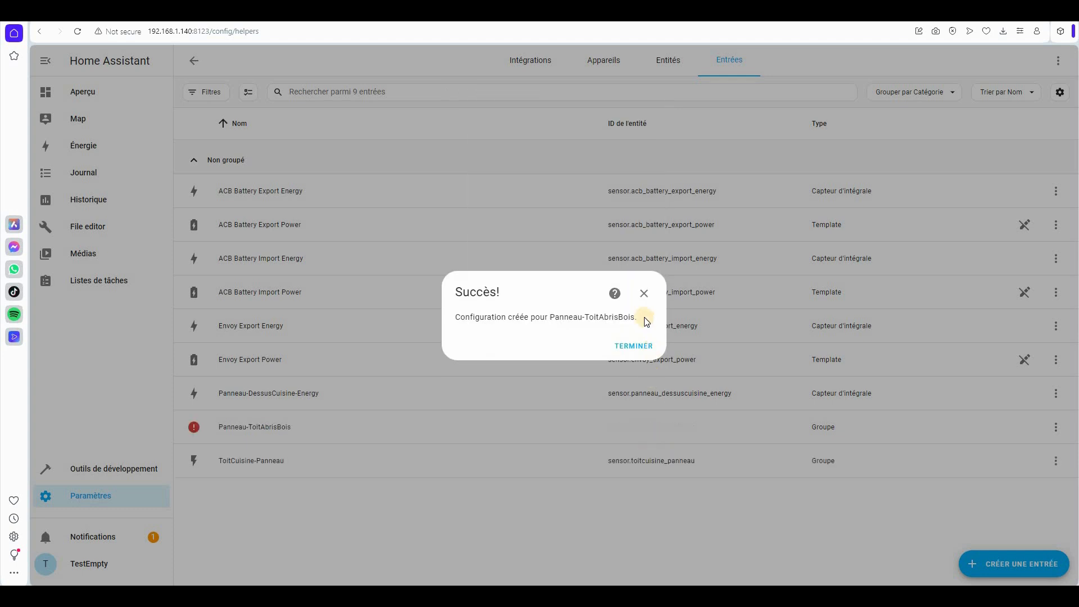
left_click(250, 427)
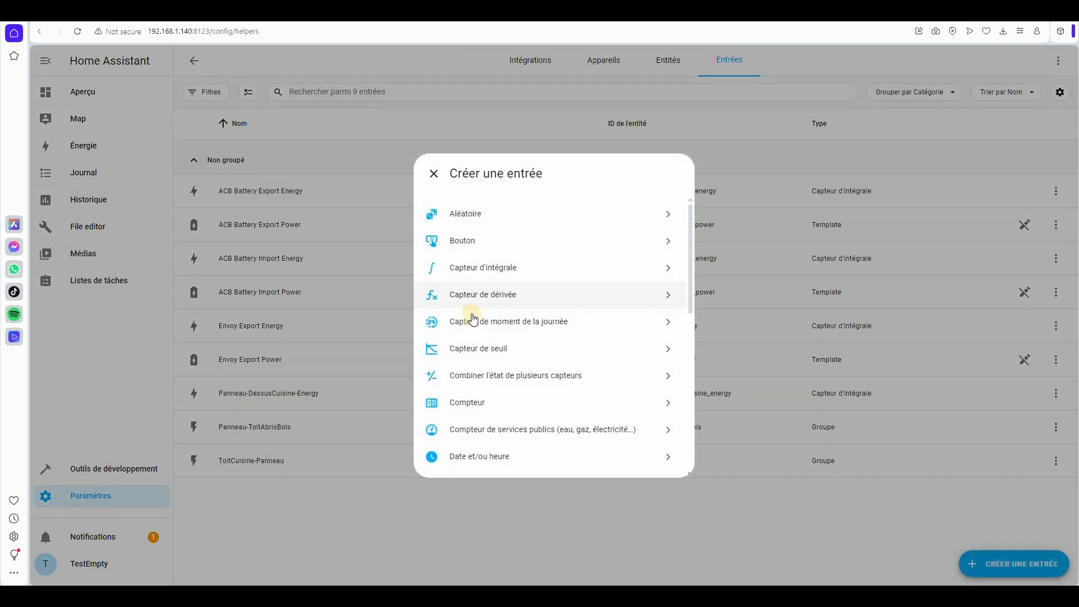
- Start integral sensor Panneau-AbrisBois-Energy with kilo prefix and Panneau-ToitAbrisBois as input
left_click(483, 268)
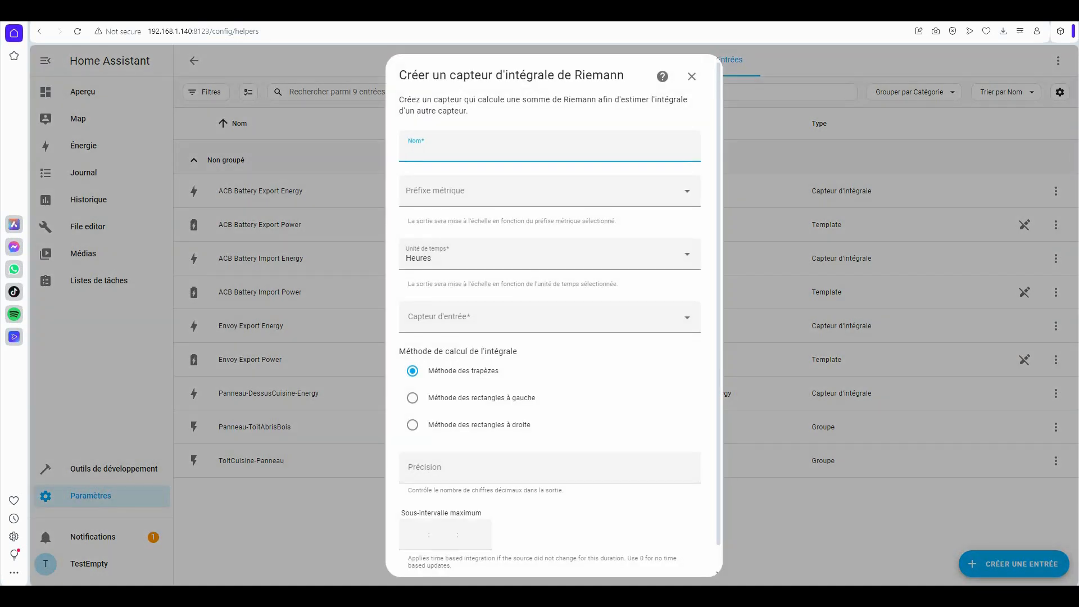
type("Panneau-AbrisBois-Energy")
left_click(428, 195)
left_click(425, 225)
left_click(426, 317)
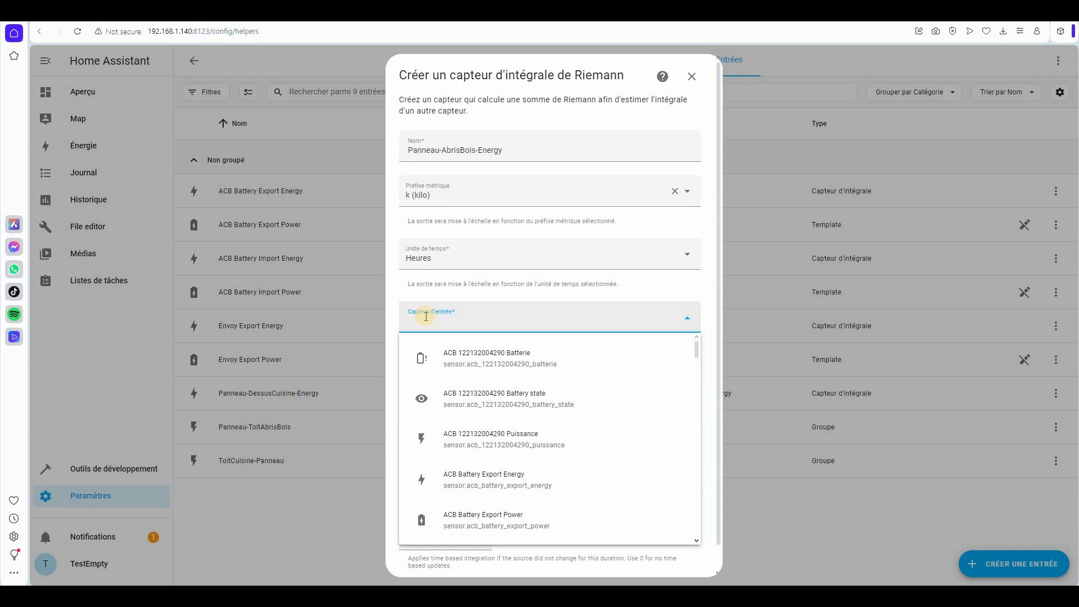
type("abris")
left_click(458, 360)
- Use the left rectangle method with precision 2, submit the sensor, and open the Énergie dashboard
left_click(461, 401)
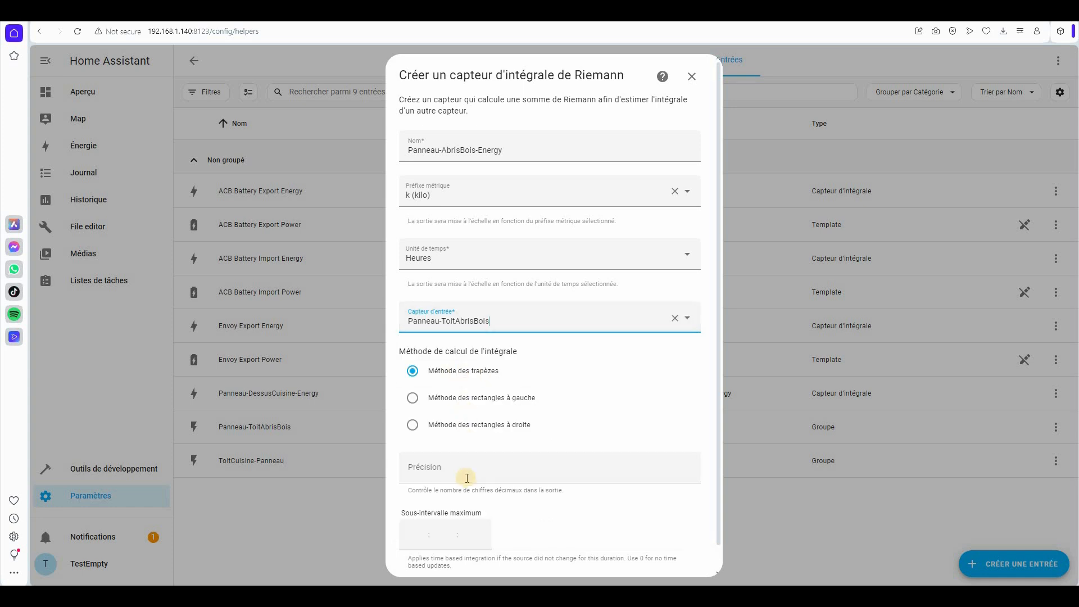
left_click(466, 475)
type("2")
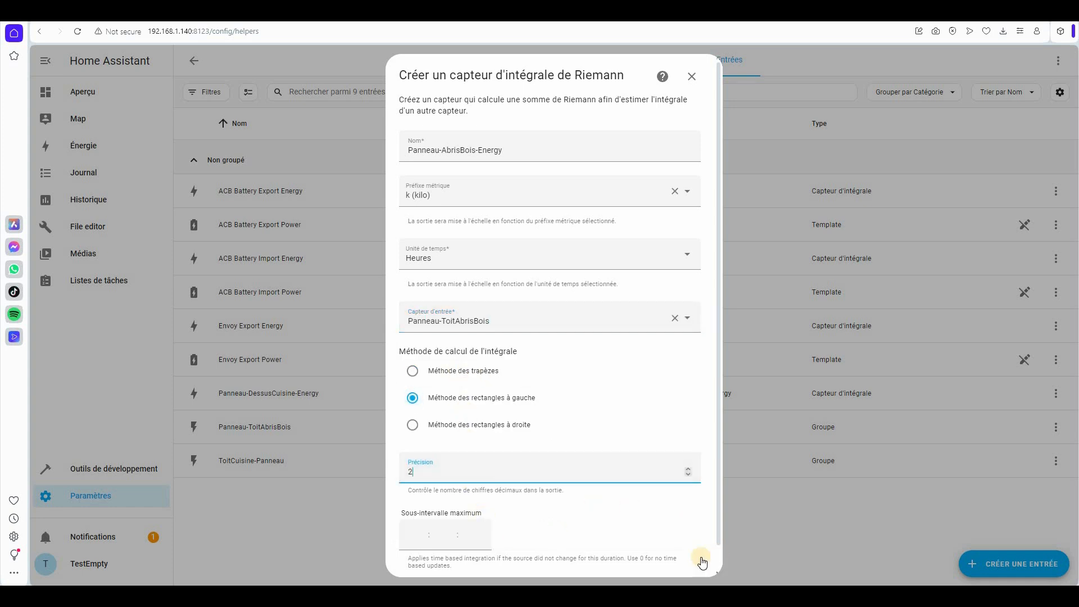
scroll(697, 557, "down", 1)
key("Return")
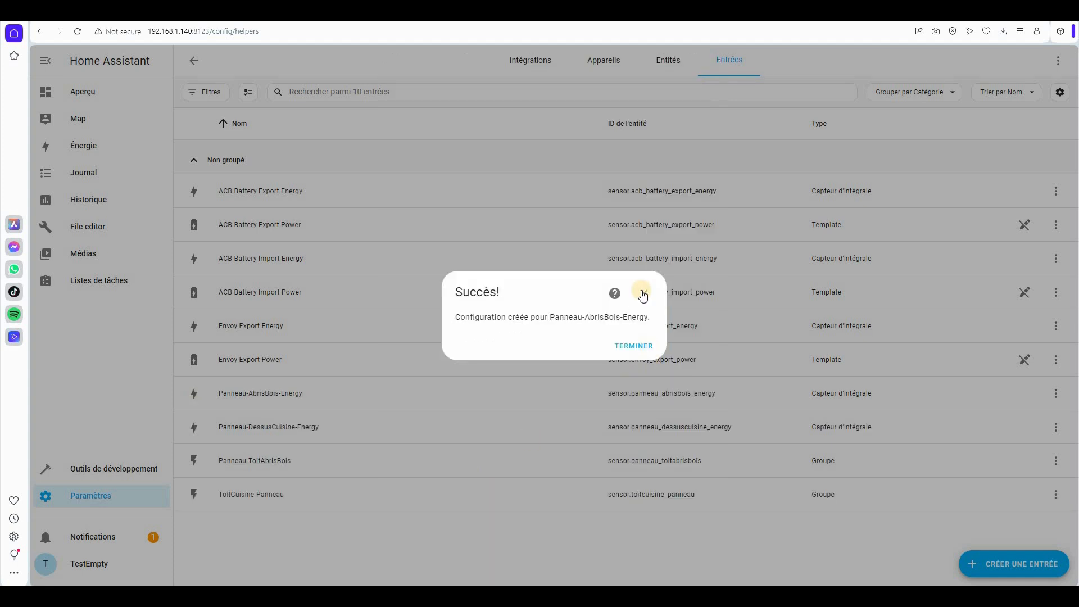
left_click(644, 294)
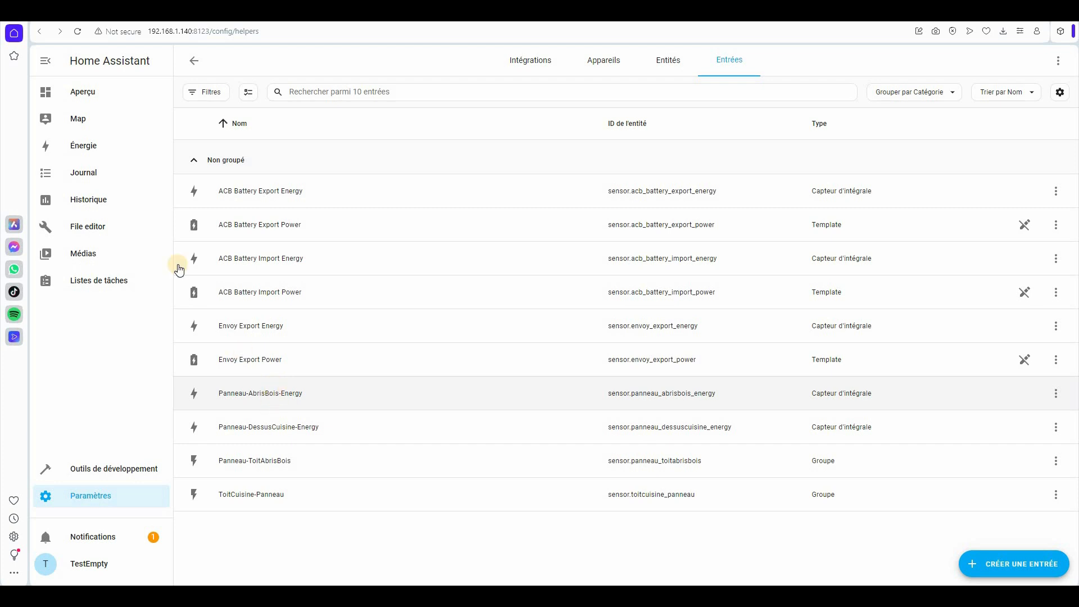
left_click(81, 150)
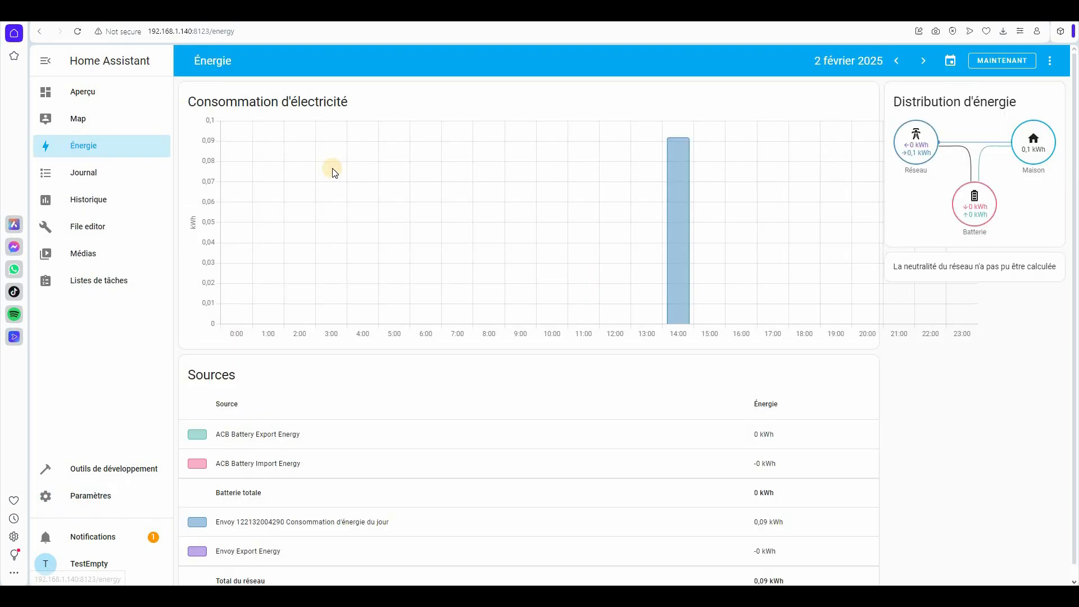
left_click(1054, 62)
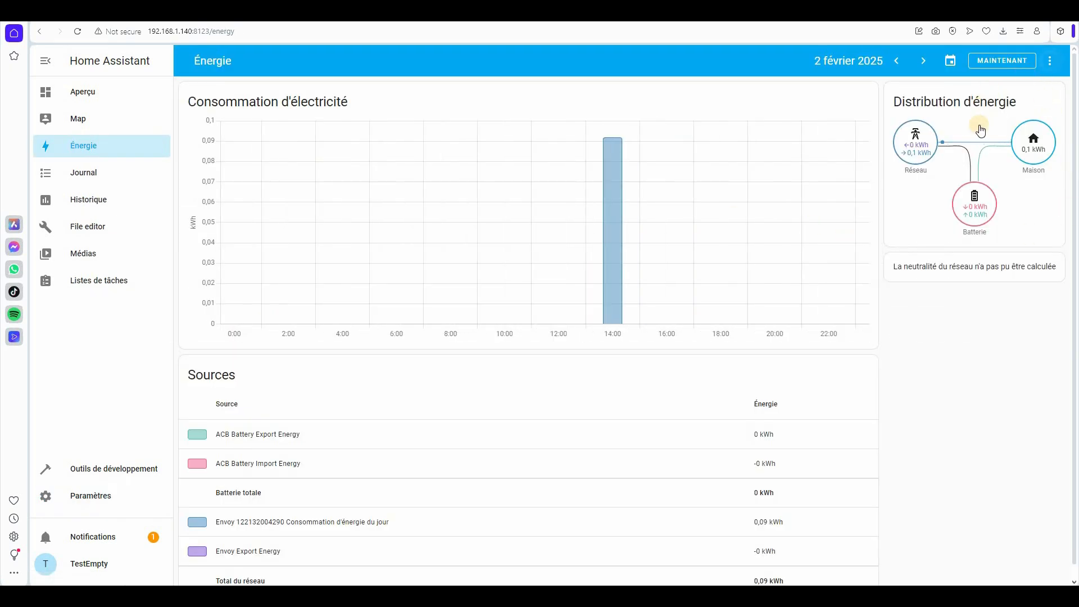
left_click(981, 116)
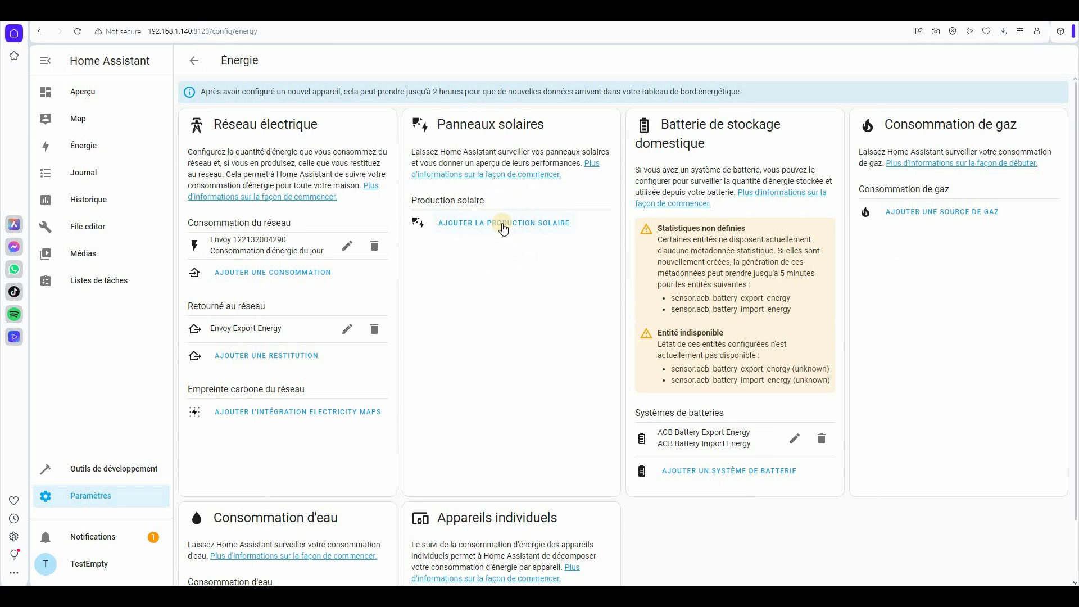
left_click(503, 224)
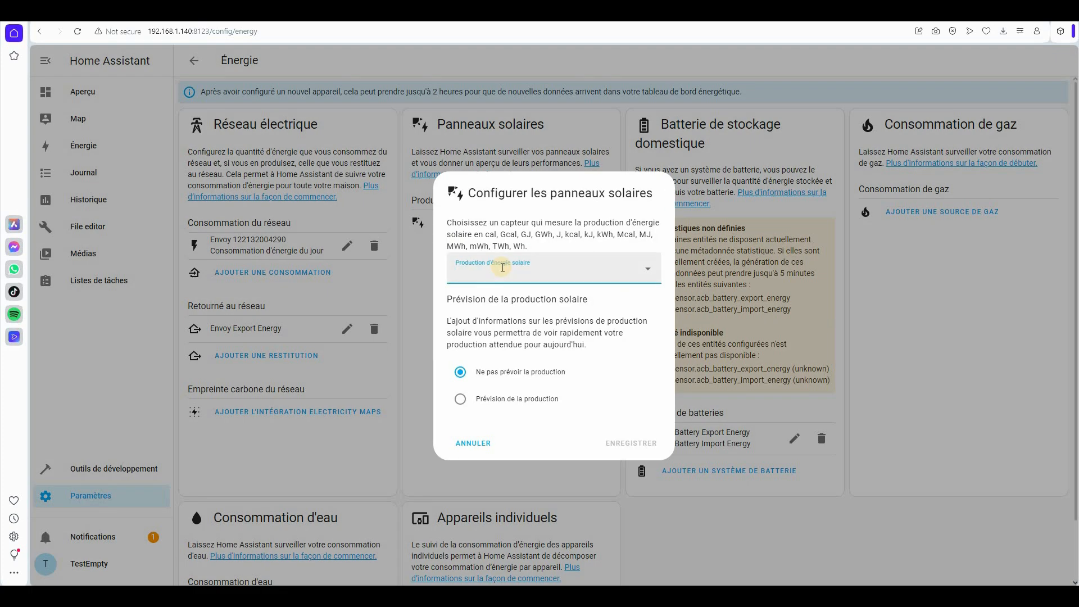
left_click(502, 268)
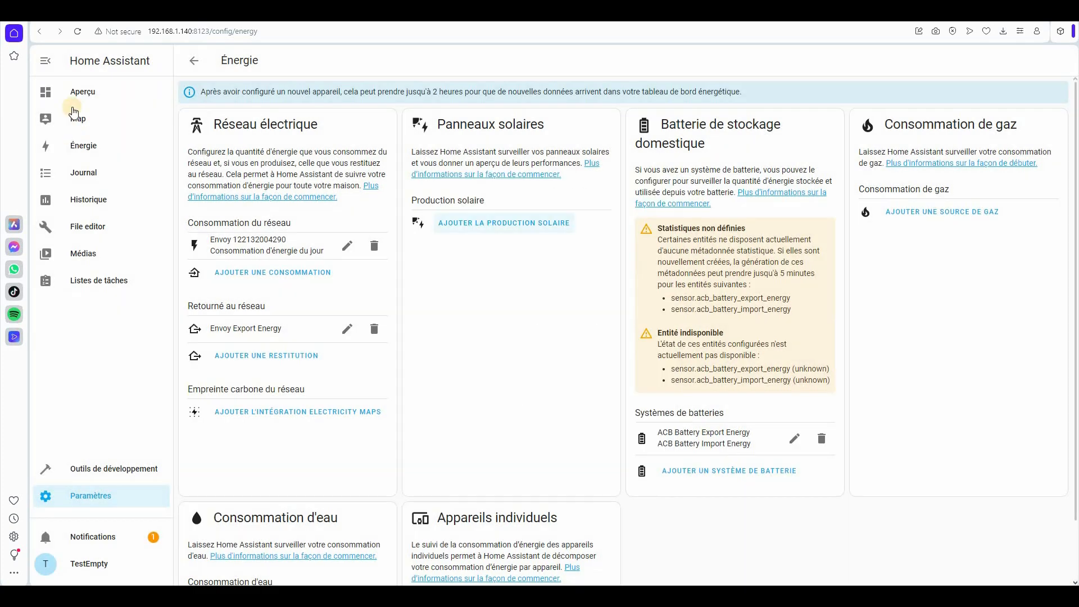
left_click(74, 88)
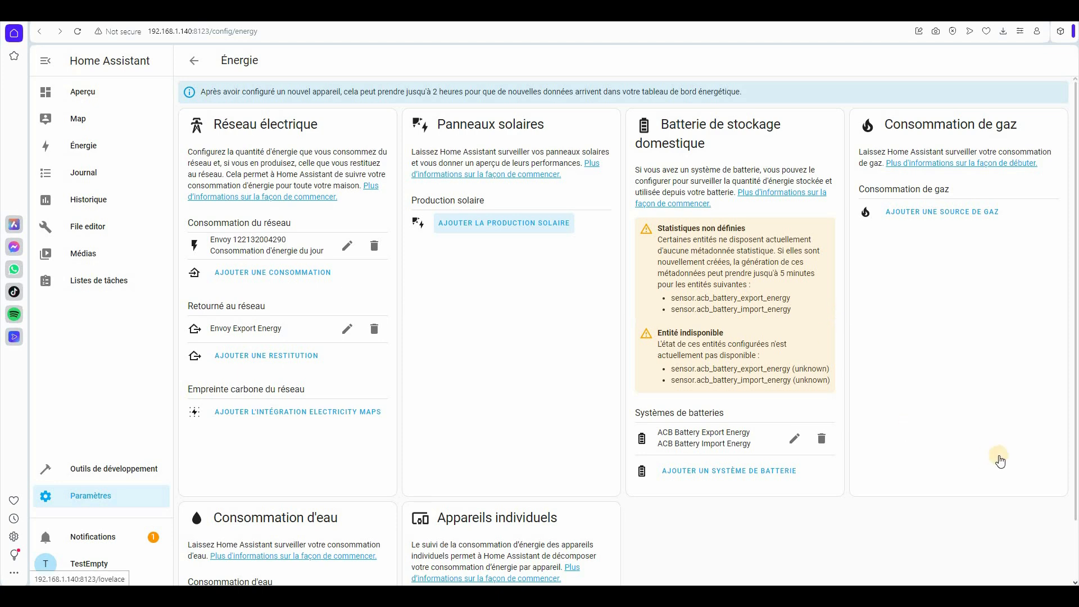
scroll(838, 208, "down", 3)
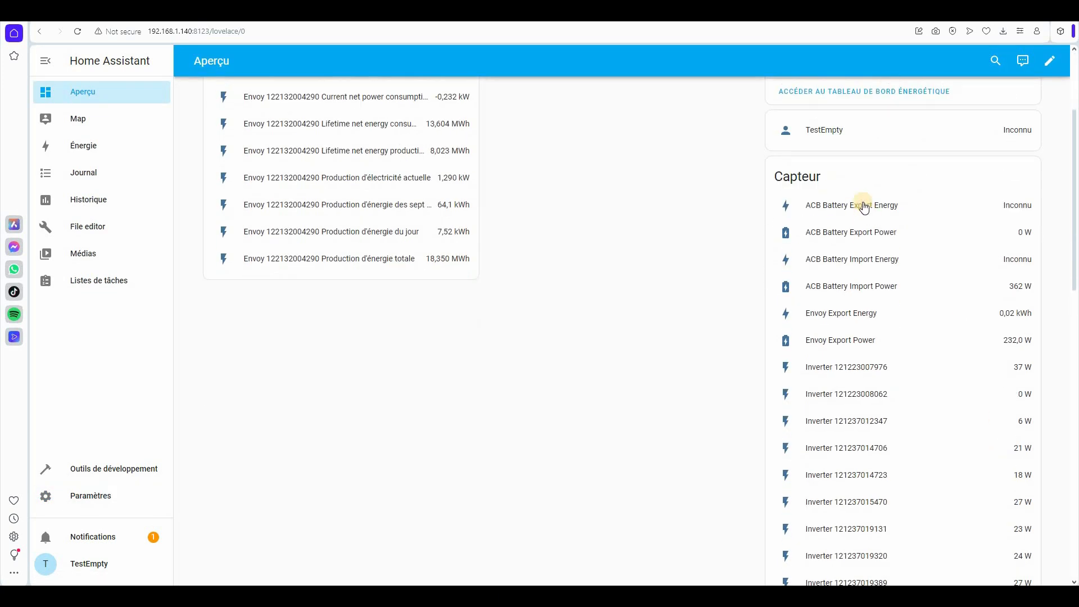
scroll(857, 541, "down", 10)
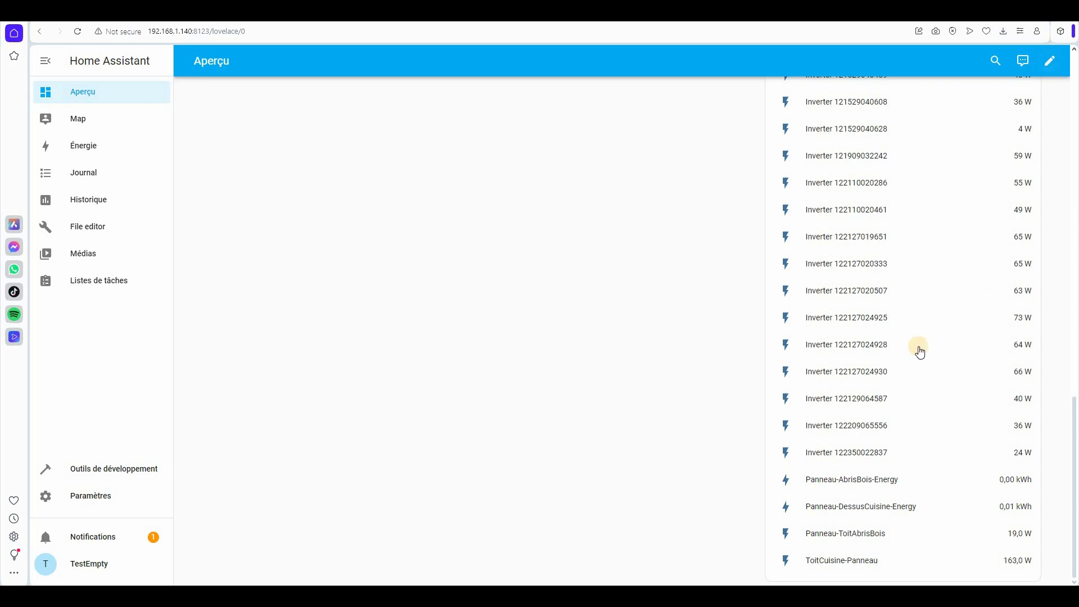
scroll(621, 338, "up", 15)
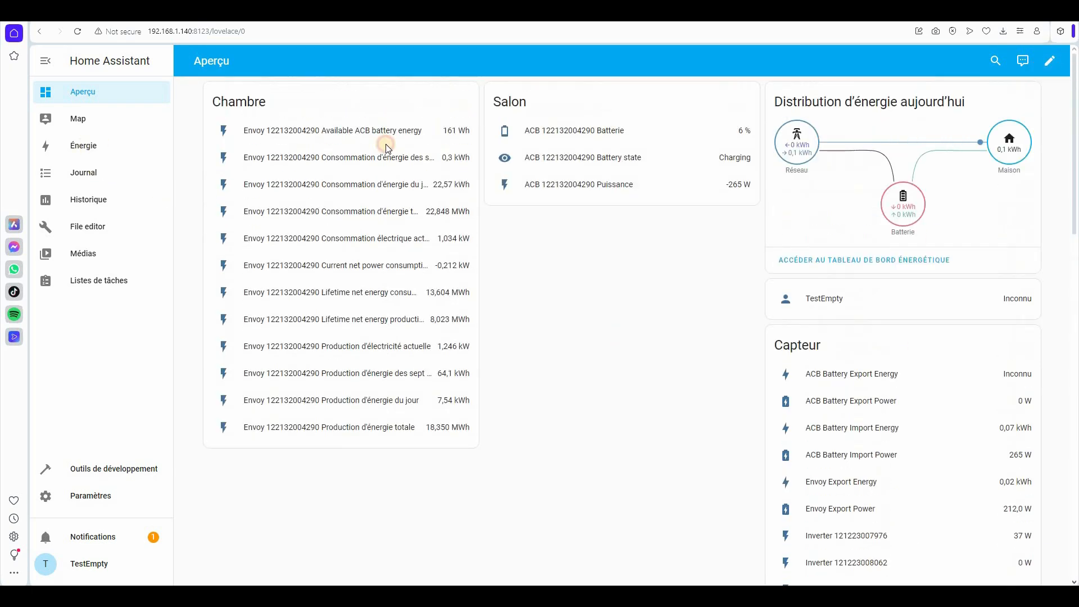
left_click(963, 122)
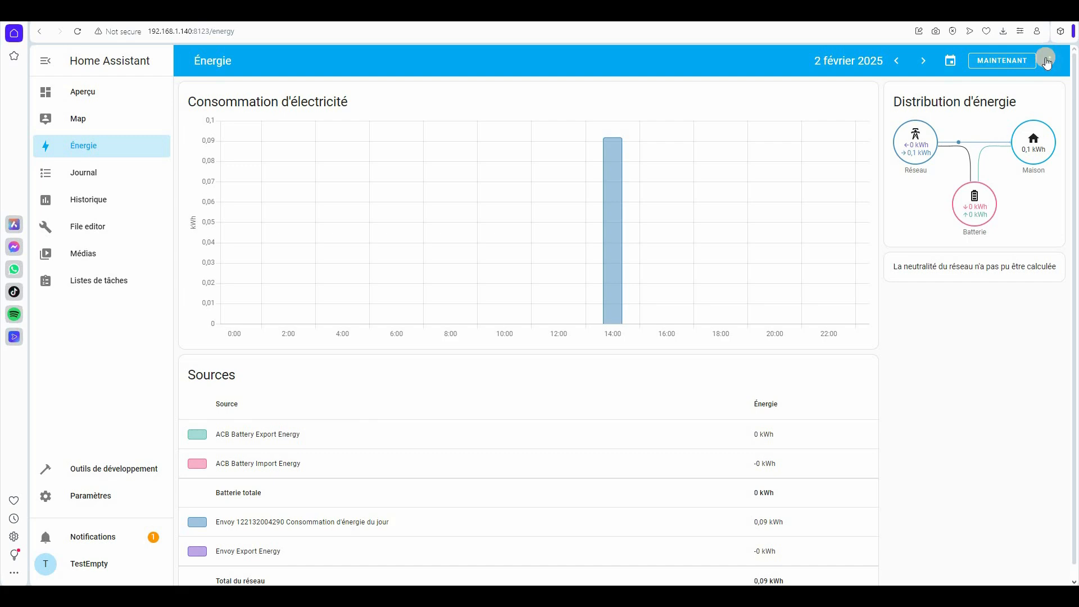
- Add Panneau-AbrisBois-Energy as a solar production source in the energy configuration
left_click(1048, 60)
left_click(995, 116)
left_click(474, 225)
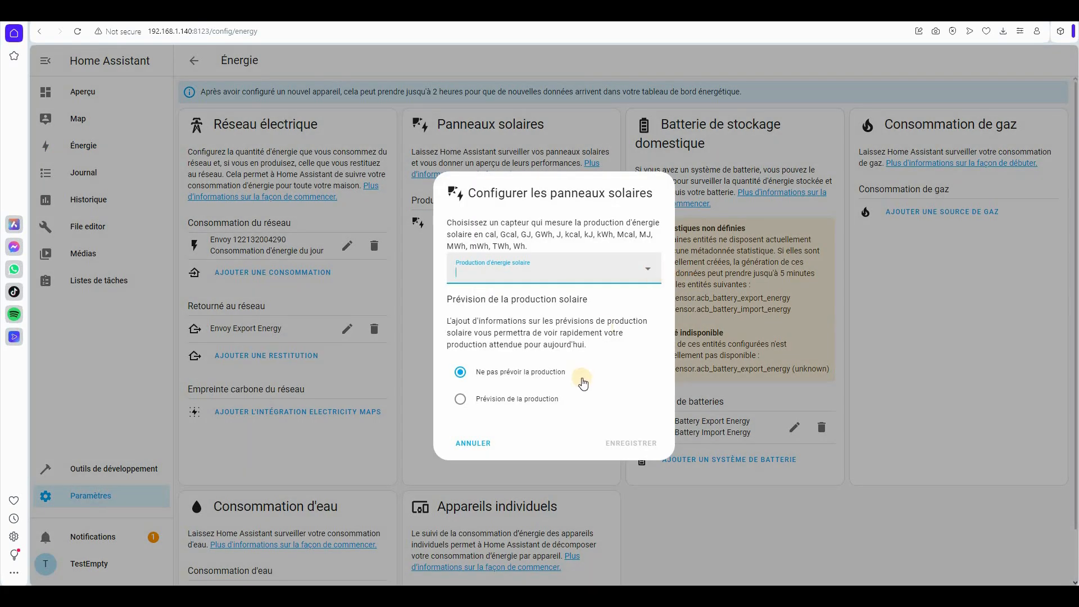
scroll(579, 337, "down", 5)
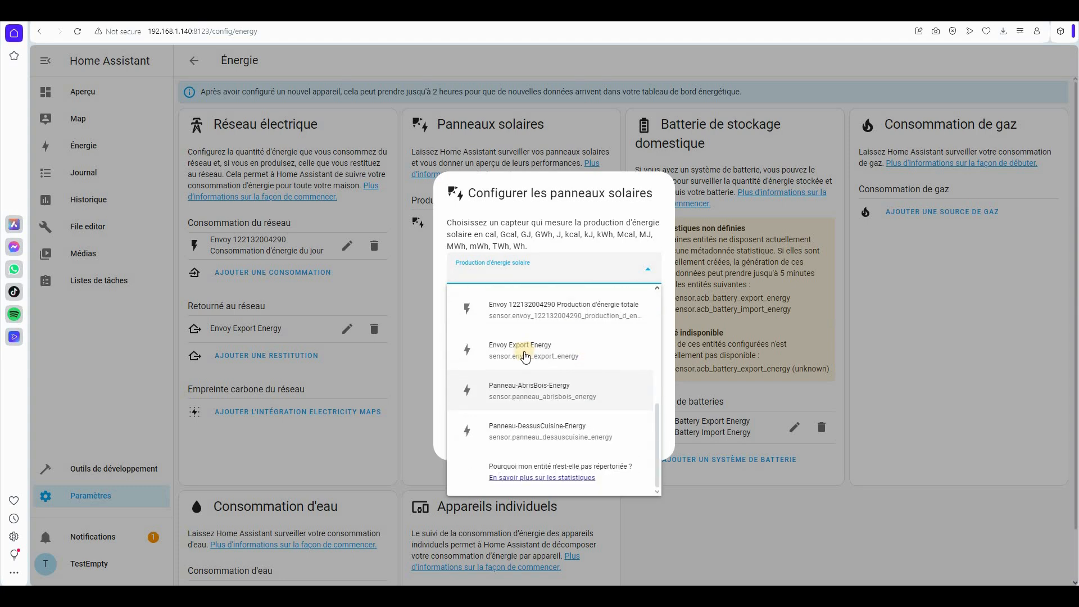
left_click(544, 392)
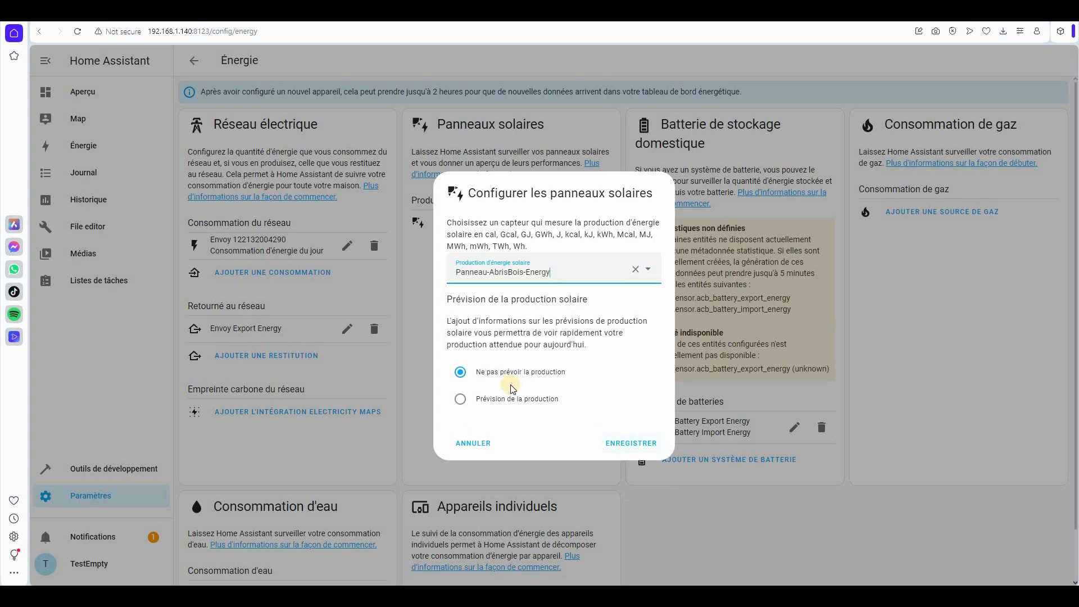
left_click(644, 444)
- Add Panneau-DessusCuisine-Energy as a second solar production source and save
left_click(650, 272)
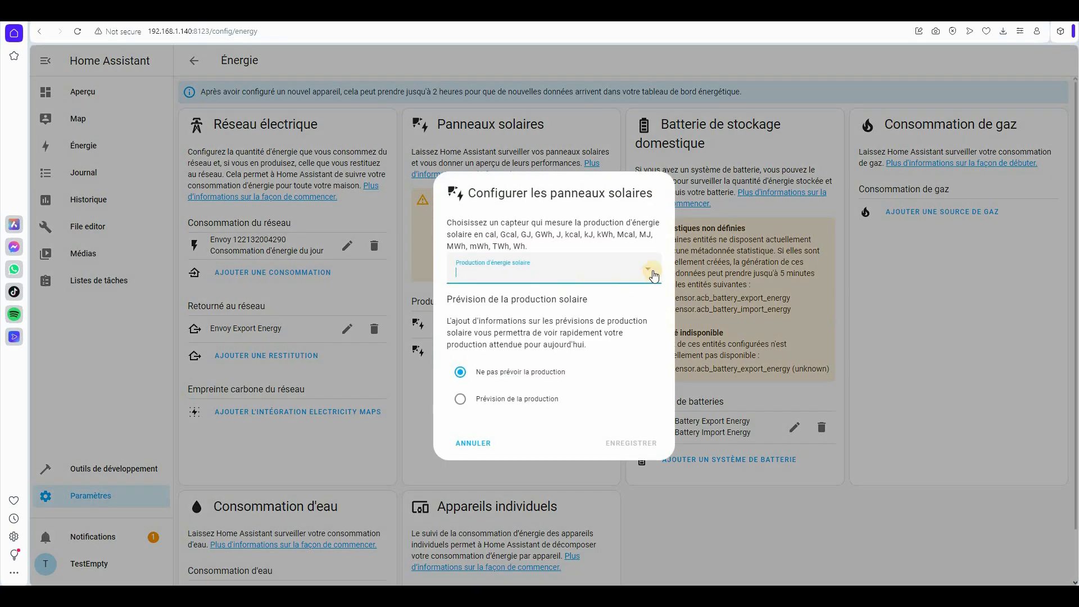
scroll(550, 406, "down", 2)
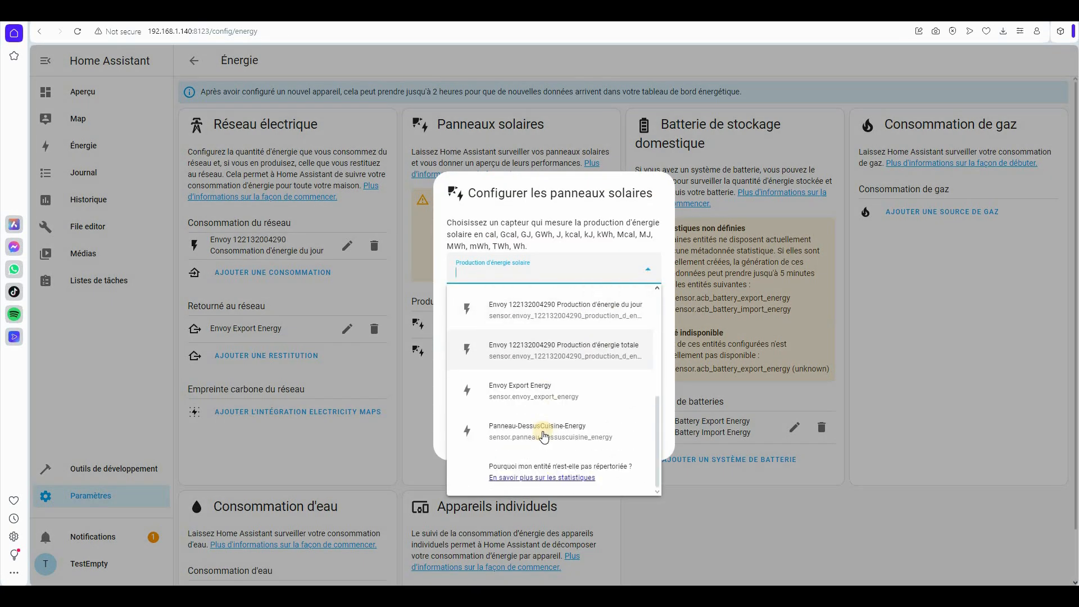
left_click(548, 434)
left_click(630, 444)
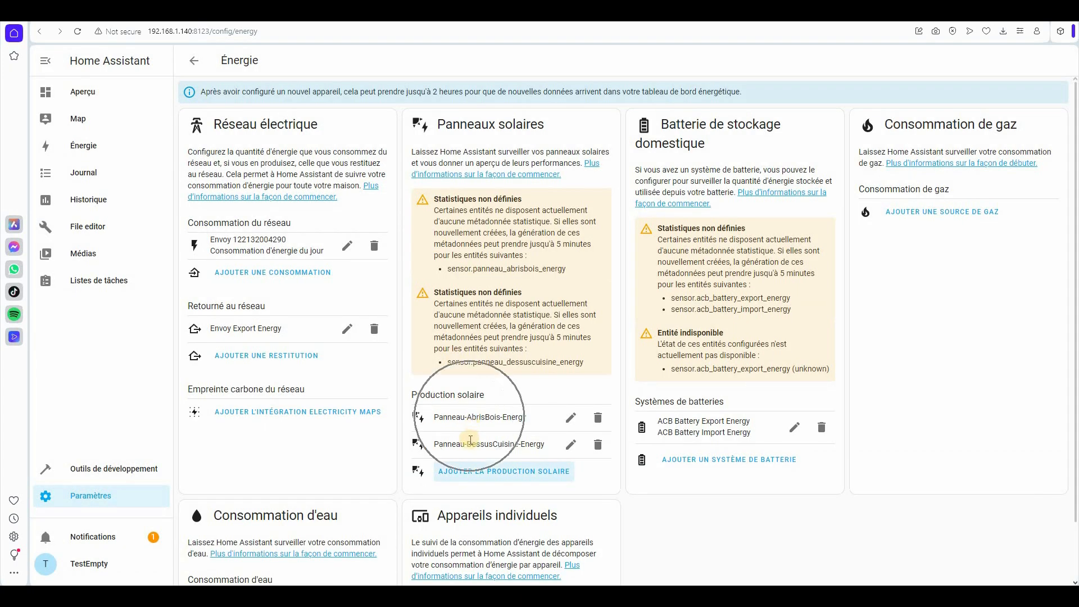
- Go to the Energy dashboard
scroll(484, 351, "down", 2)
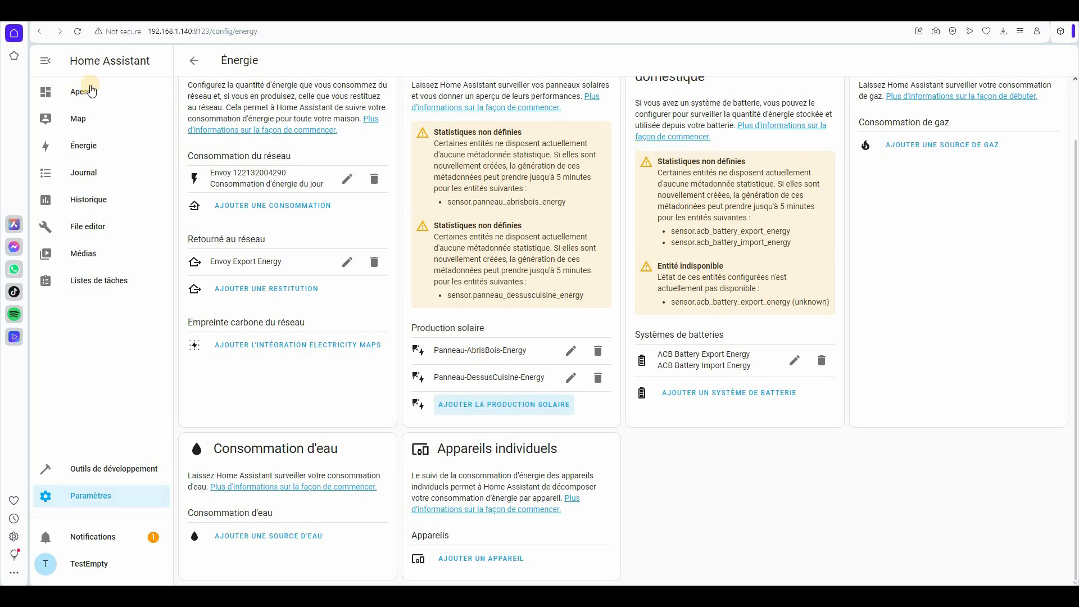
scroll(650, 275, "up", 2)
scroll(649, 271, "down", 2)
left_click(79, 143)
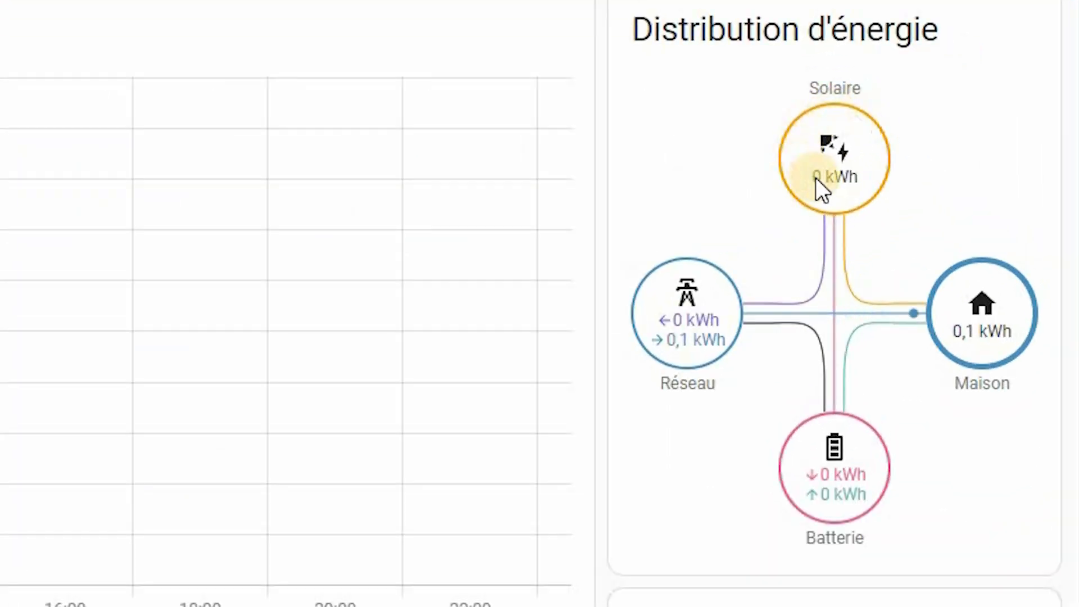
key("ctrl")
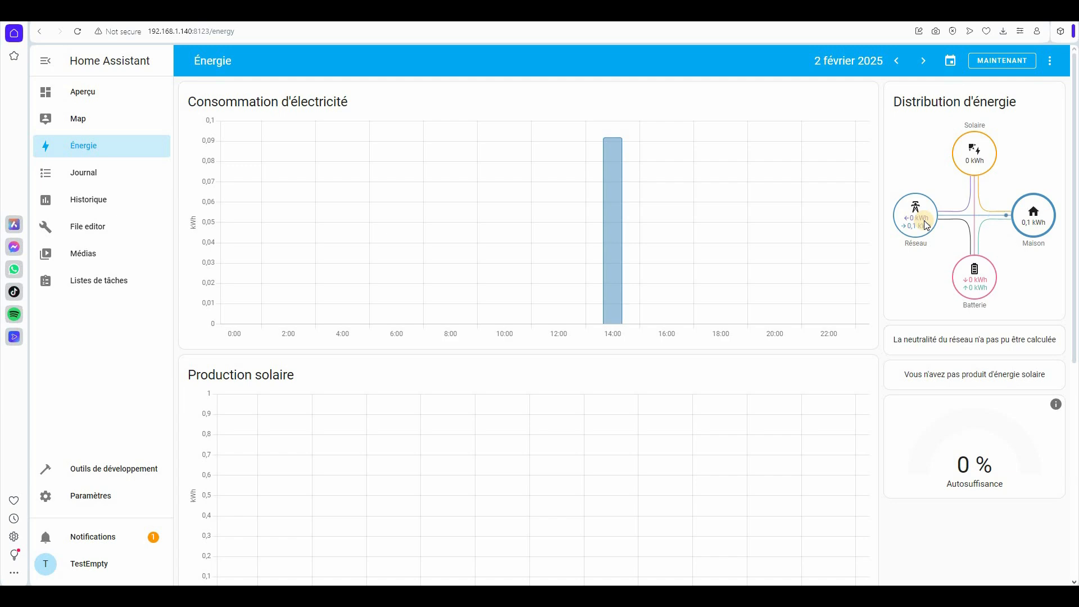
- Check the Sources table, then return to the energy configuration page
scroll(926, 224, "down", 7)
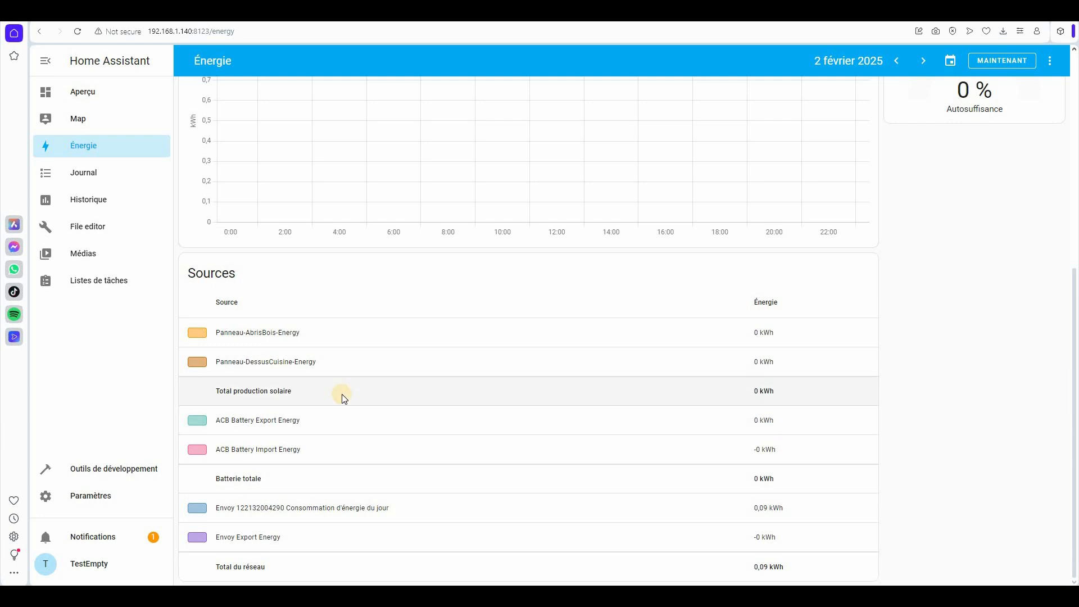
scroll(341, 394, "up", 7)
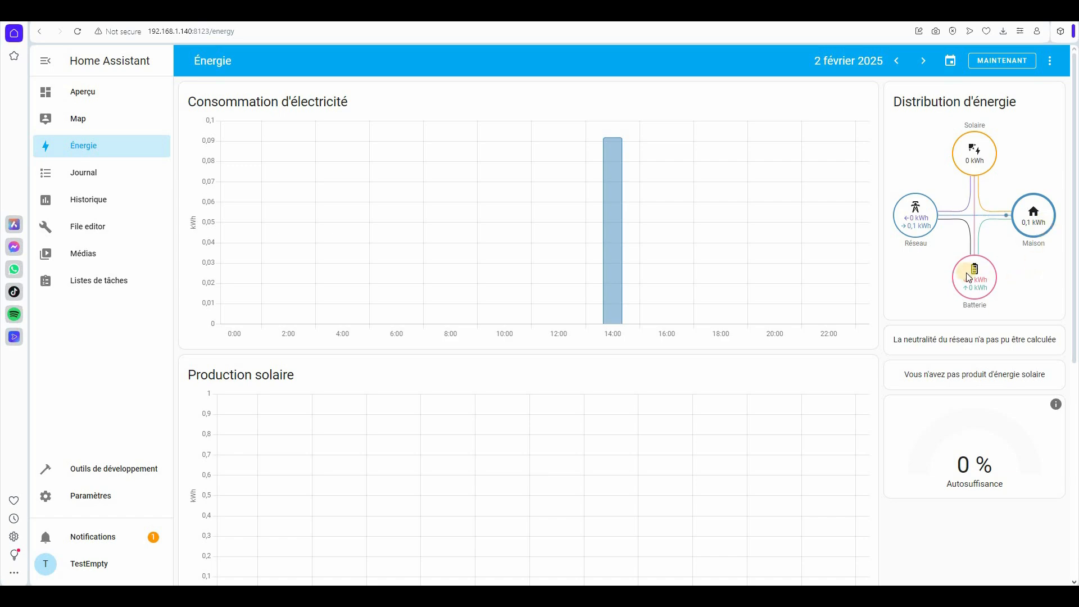
scroll(969, 278, "down", 7)
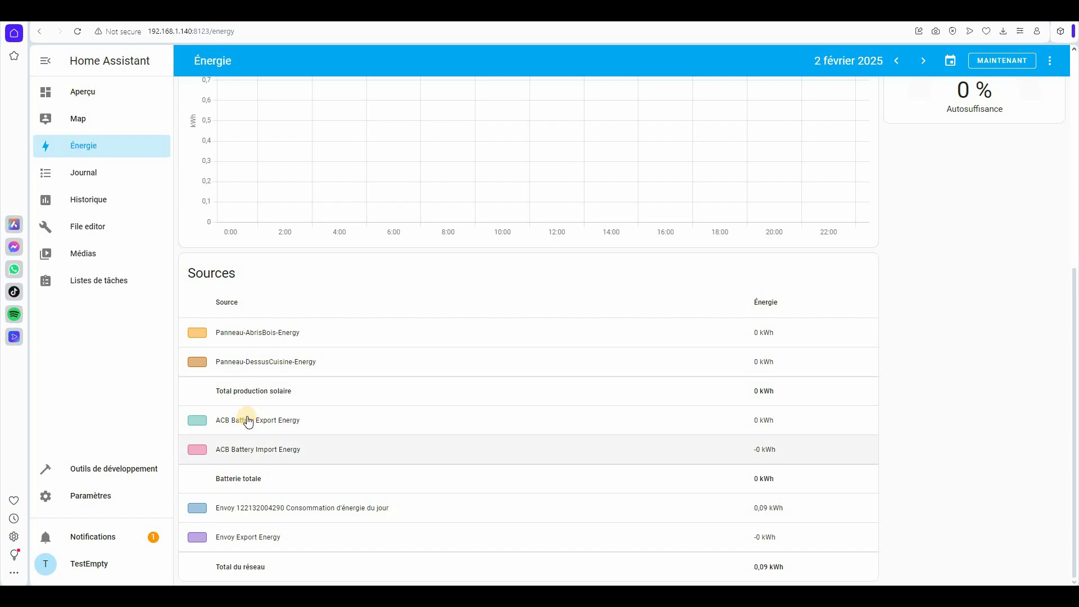
scroll(1002, 124, "up", 7)
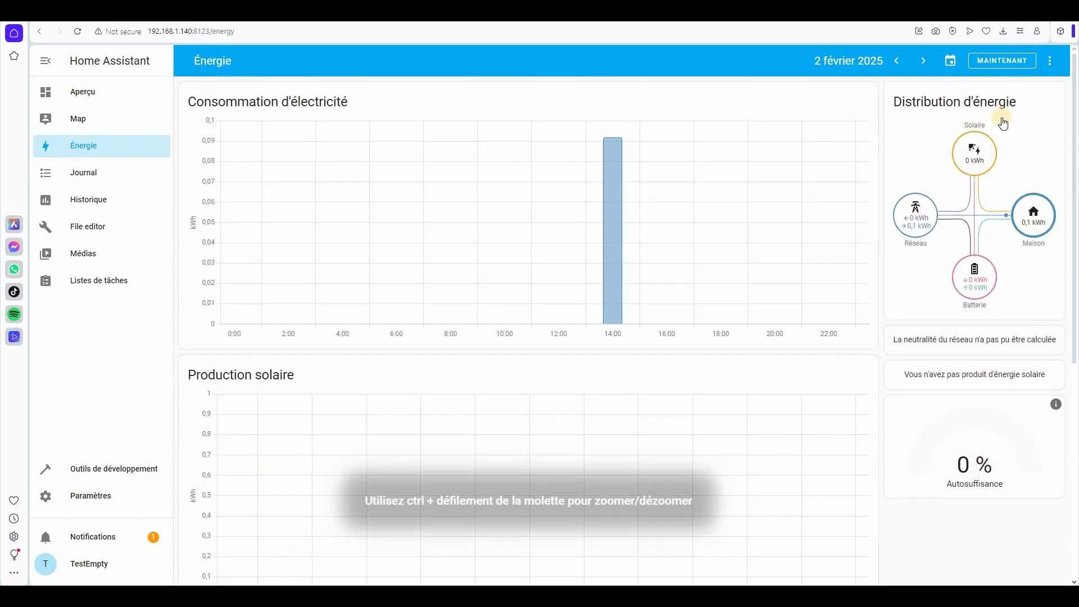
left_click(1050, 60)
left_click(1007, 115)
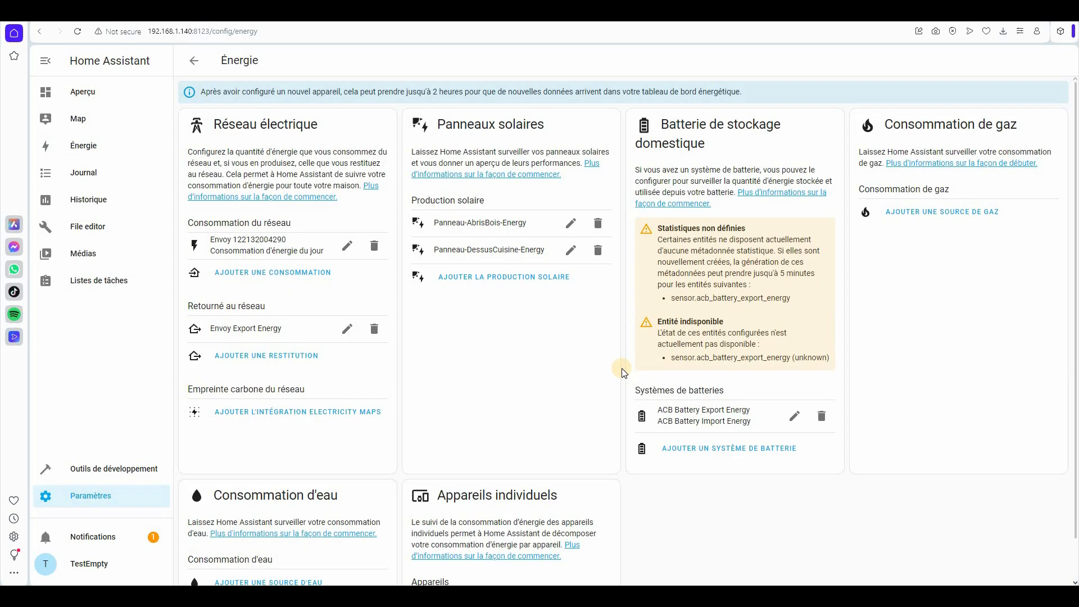
- Review the energy configuration, then return to the Énergie dashboard showing 1.3 kWh solar
scroll(621, 369, "down", 1)
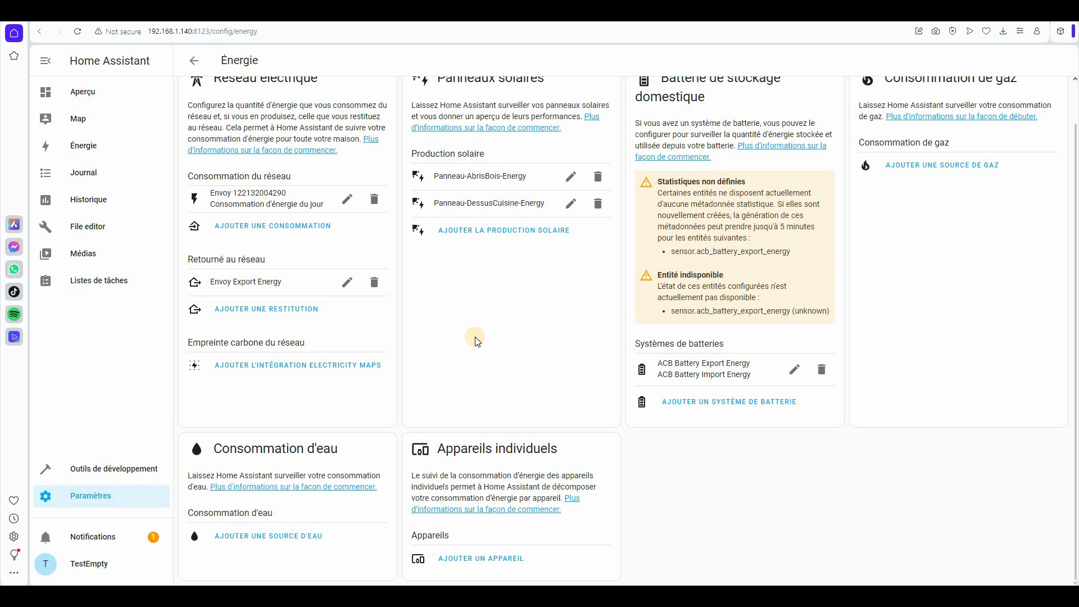
scroll(499, 175, "up", 1)
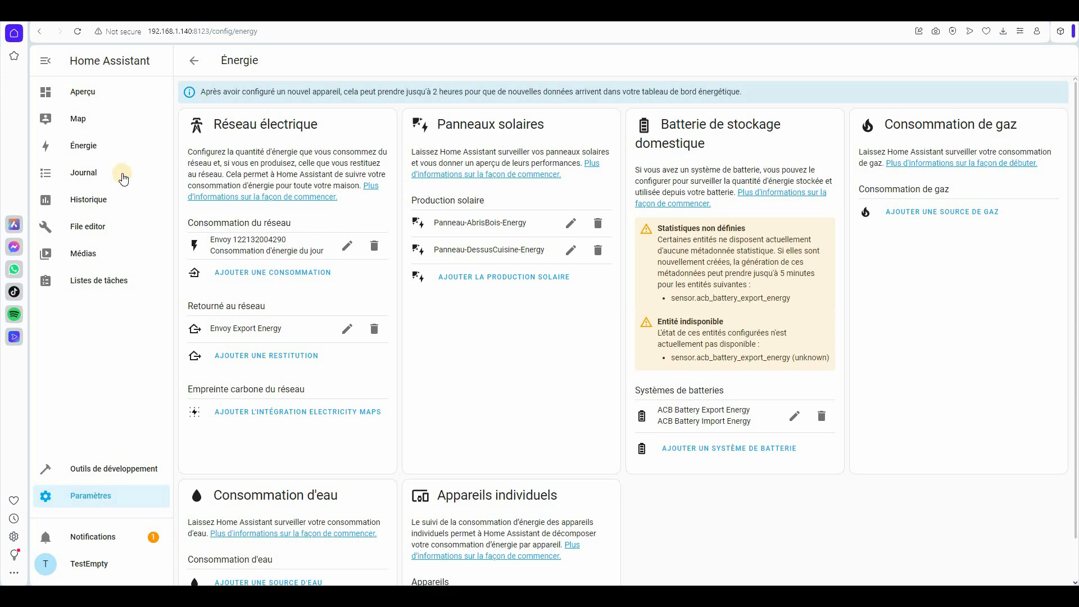
left_click(136, 146)
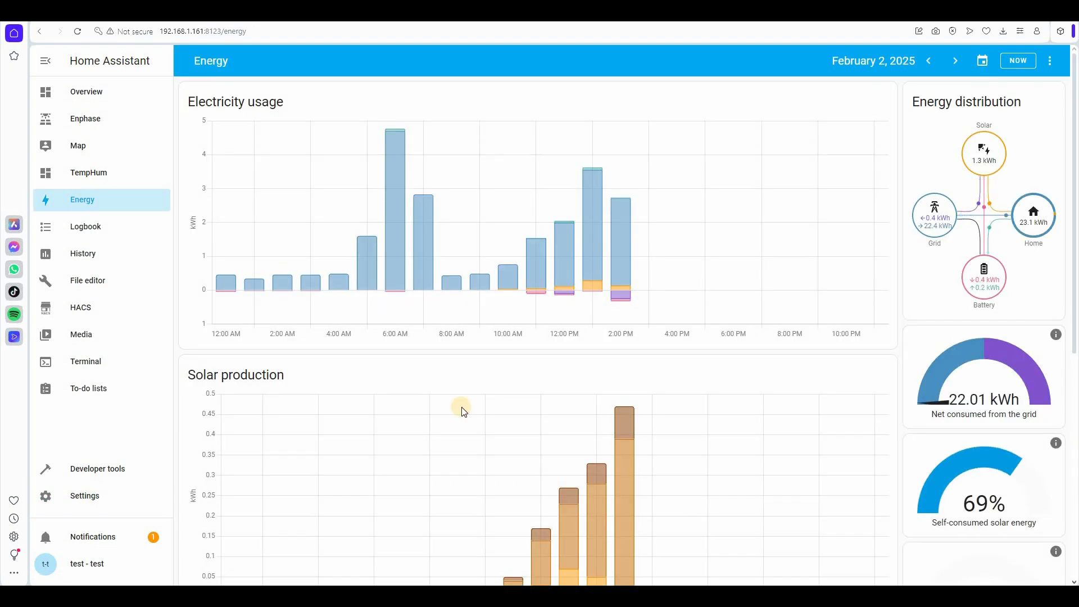
- Step the Energy dashboard back day by day to January 30
scroll(652, 361, "down", 4)
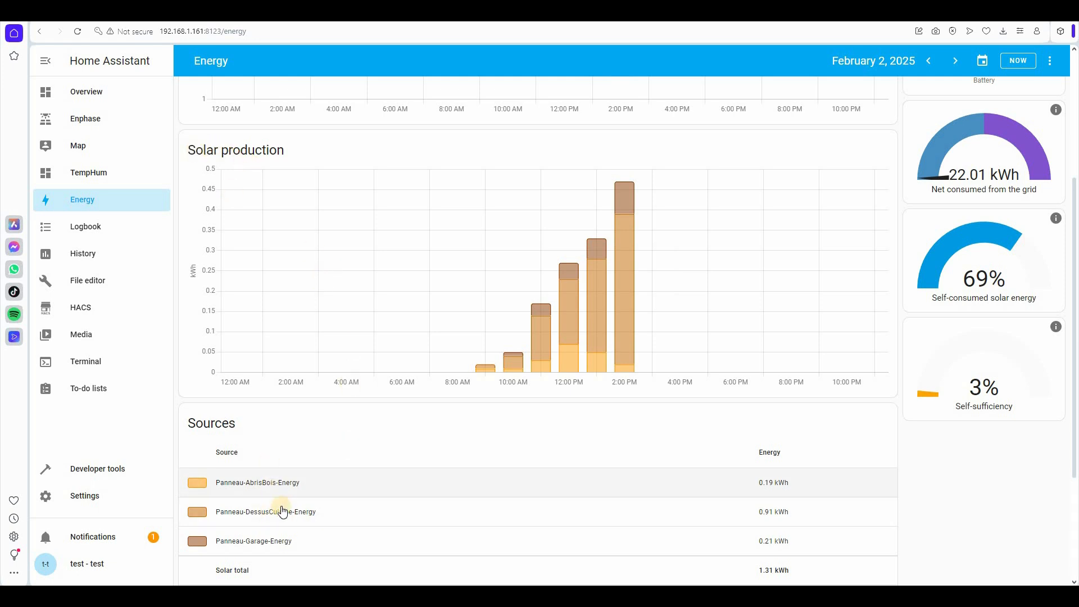
scroll(726, 234, "up", 5)
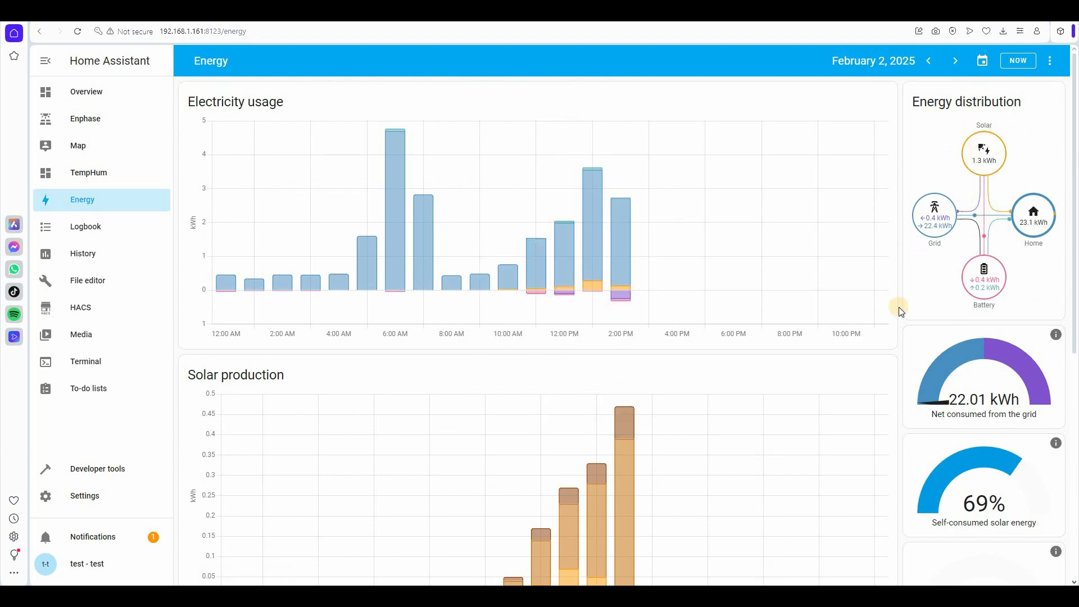
scroll(618, 344, "down", 5)
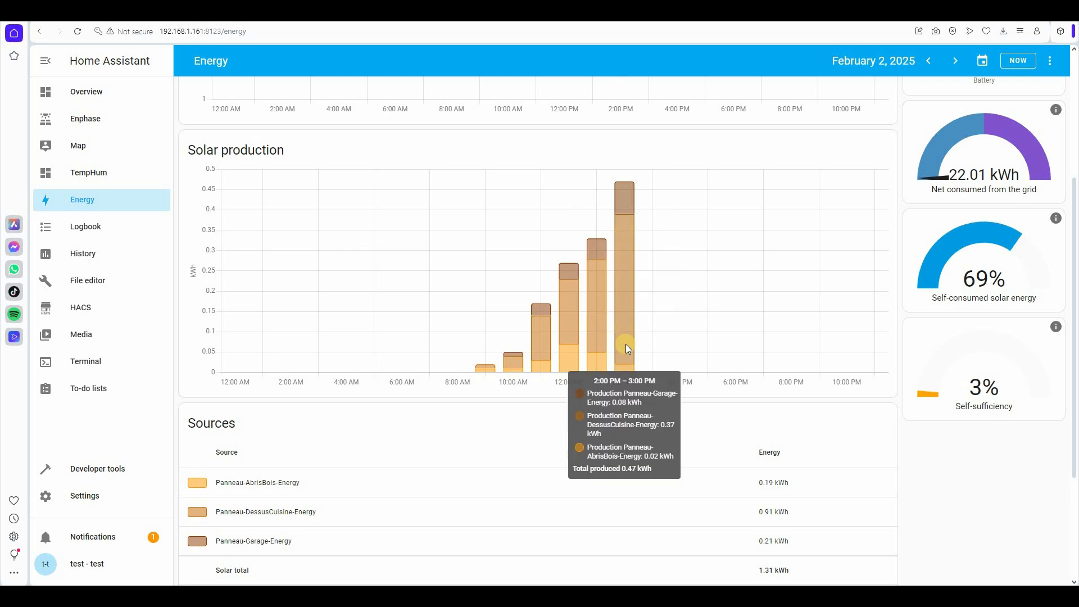
left_click(928, 60)
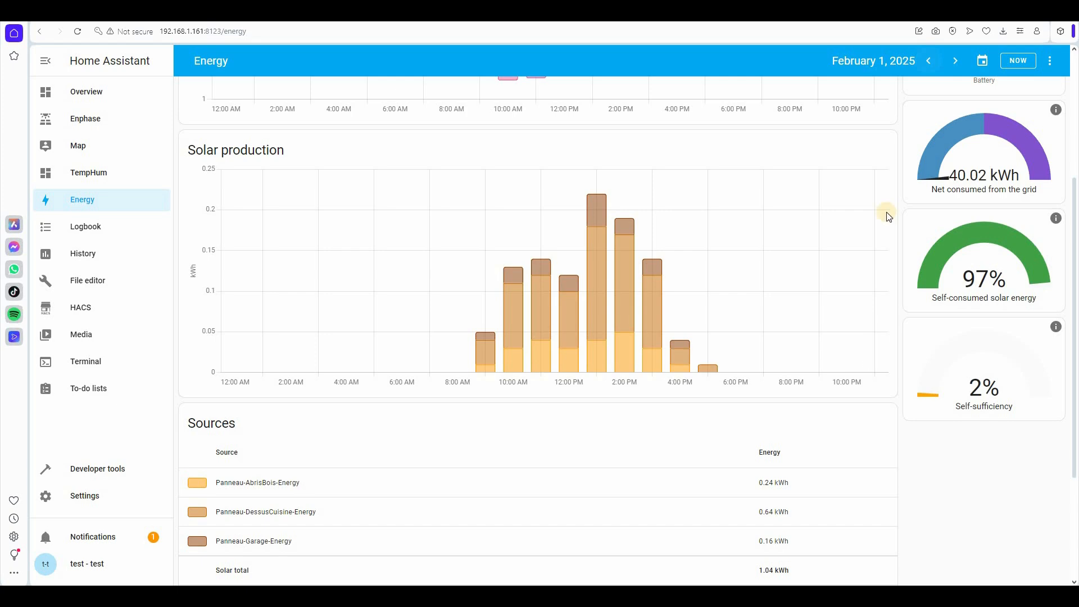
left_click(928, 61)
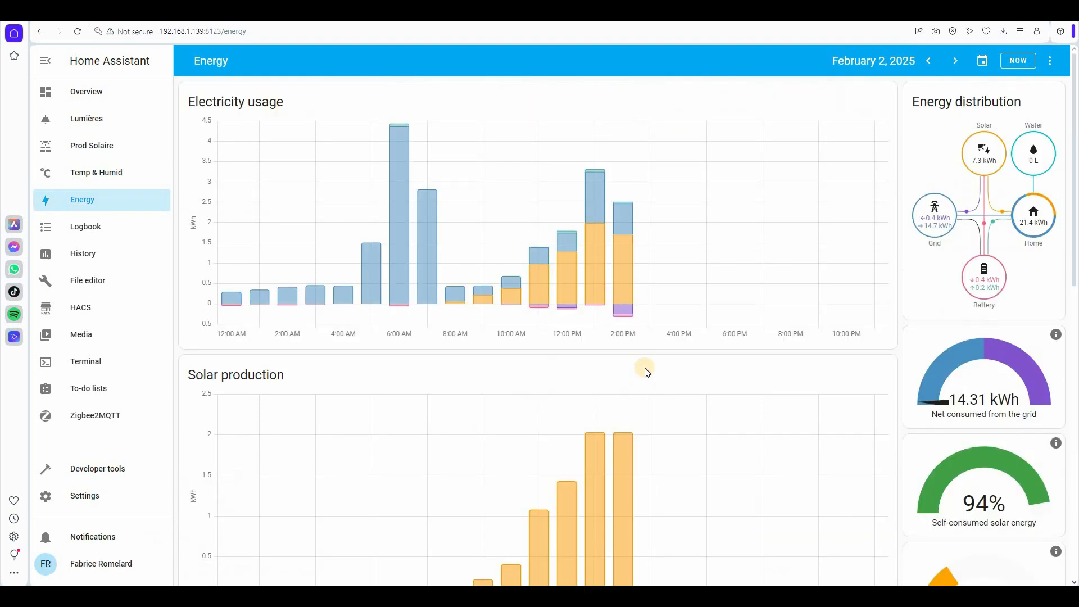
scroll(584, 236, "down", 5)
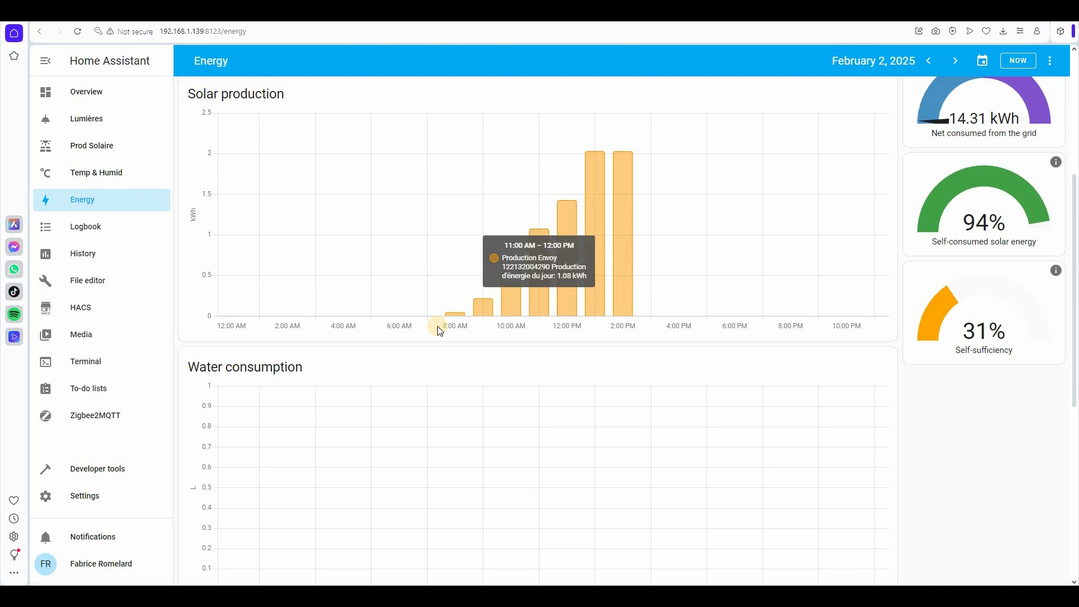
- Step the Envoy installation's Energy dashboard back four days, from February 2 to January 29
scroll(605, 336, "up", 2)
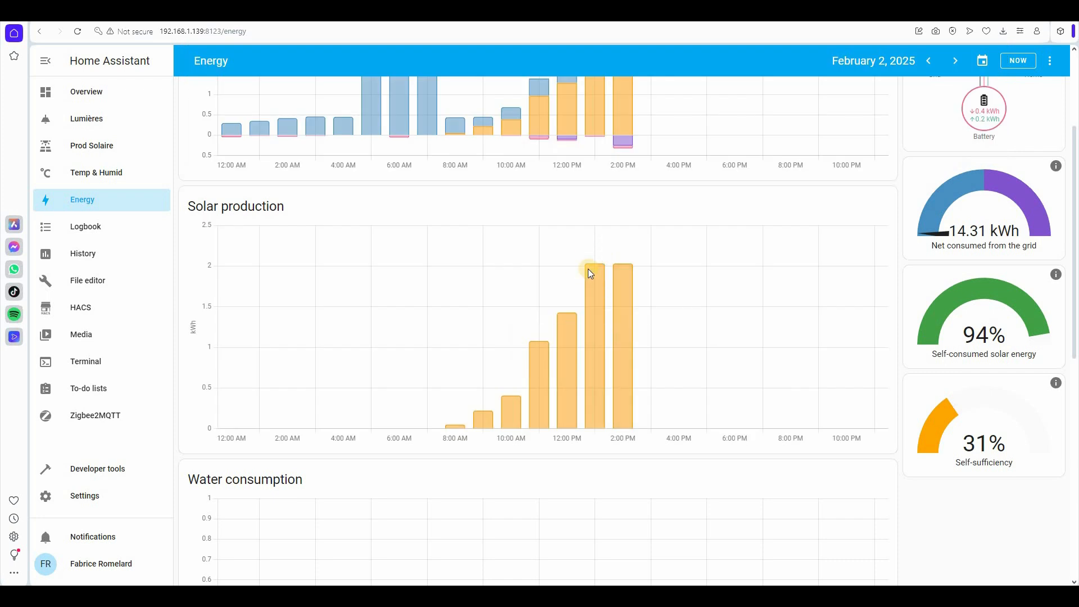
mouse_move(589, 270)
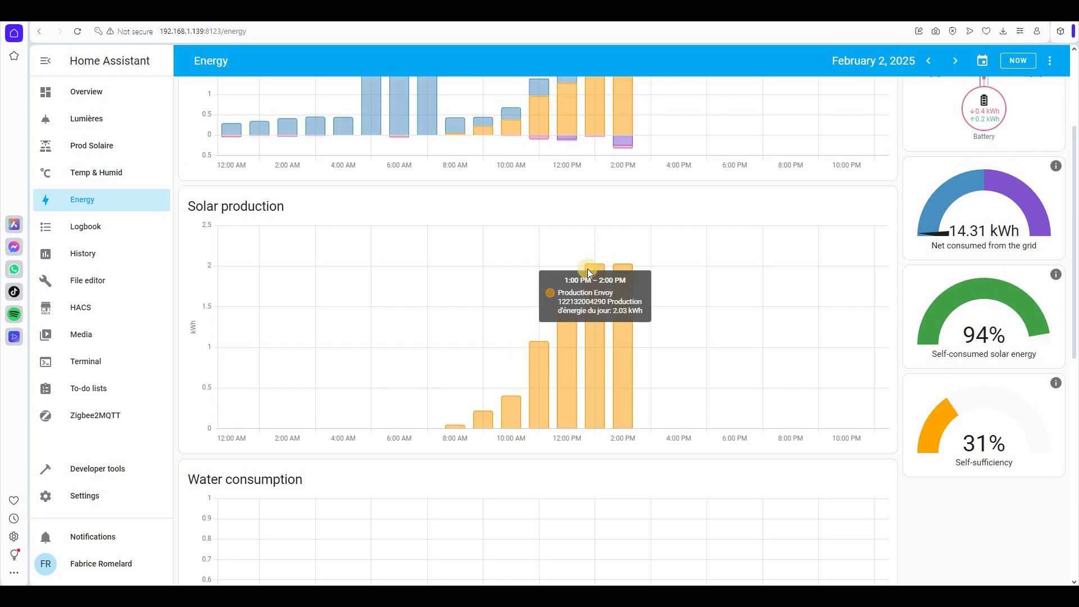
left_click(928, 61)
left_click(929, 60)
left_click(929, 60)
left_click(929, 60)
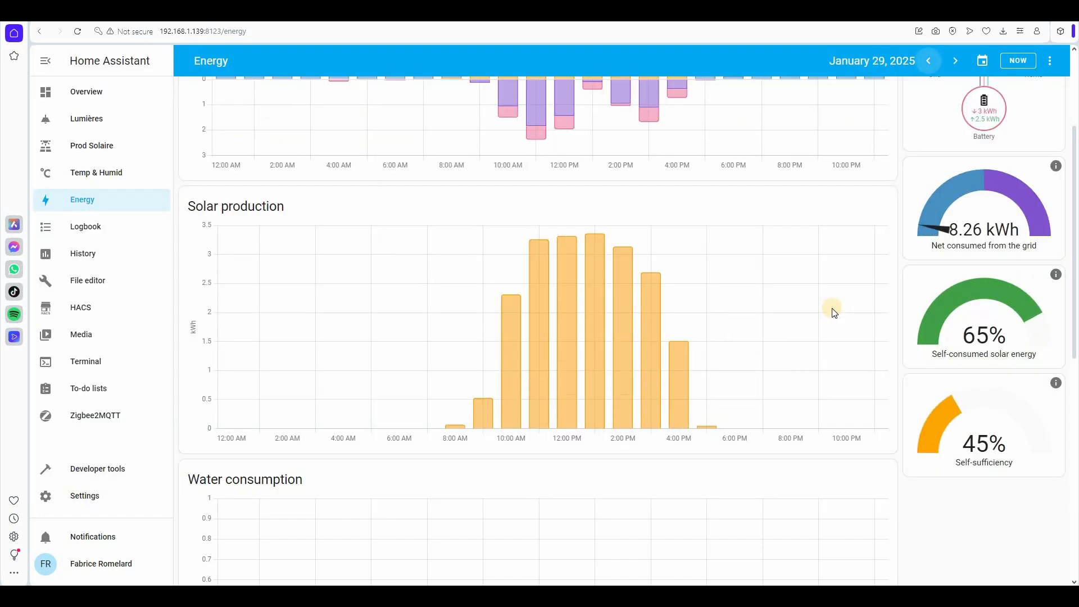
scroll(533, 276, "up", 3)
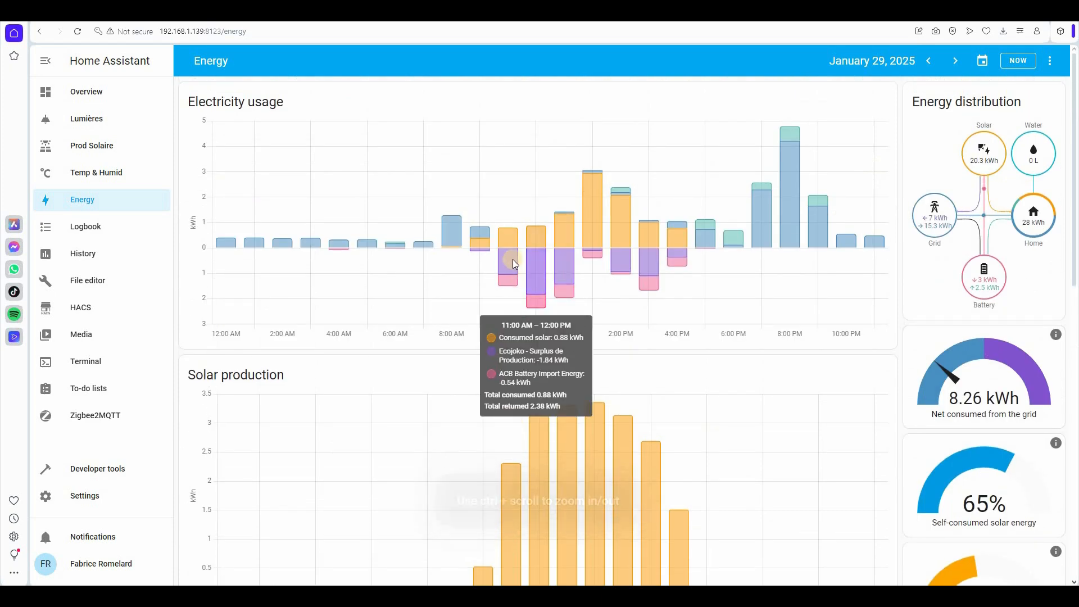
mouse_move(535, 241)
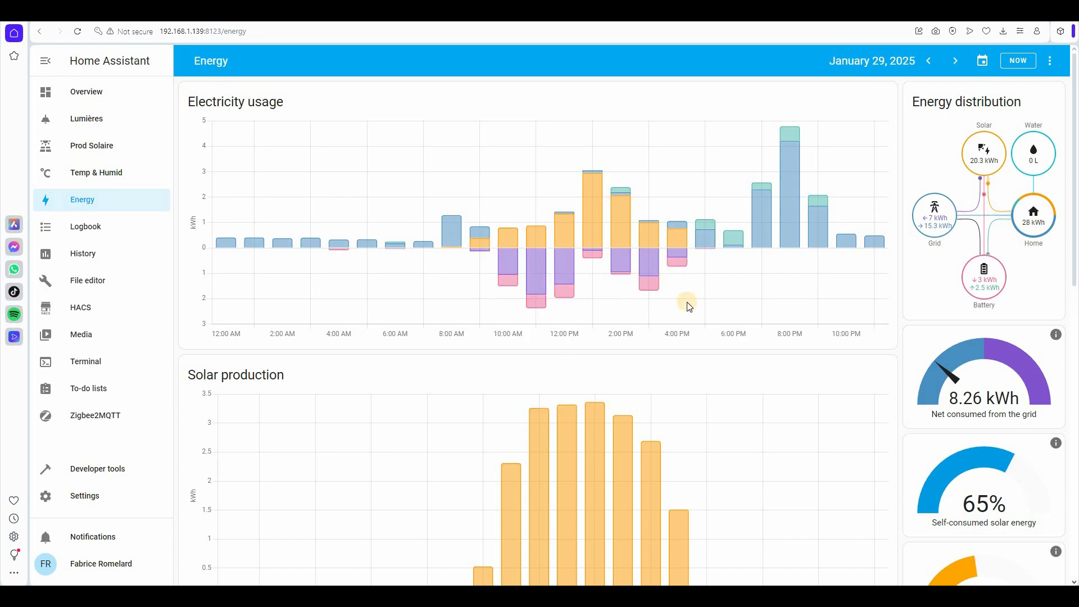
scroll(630, 87, "down", 5)
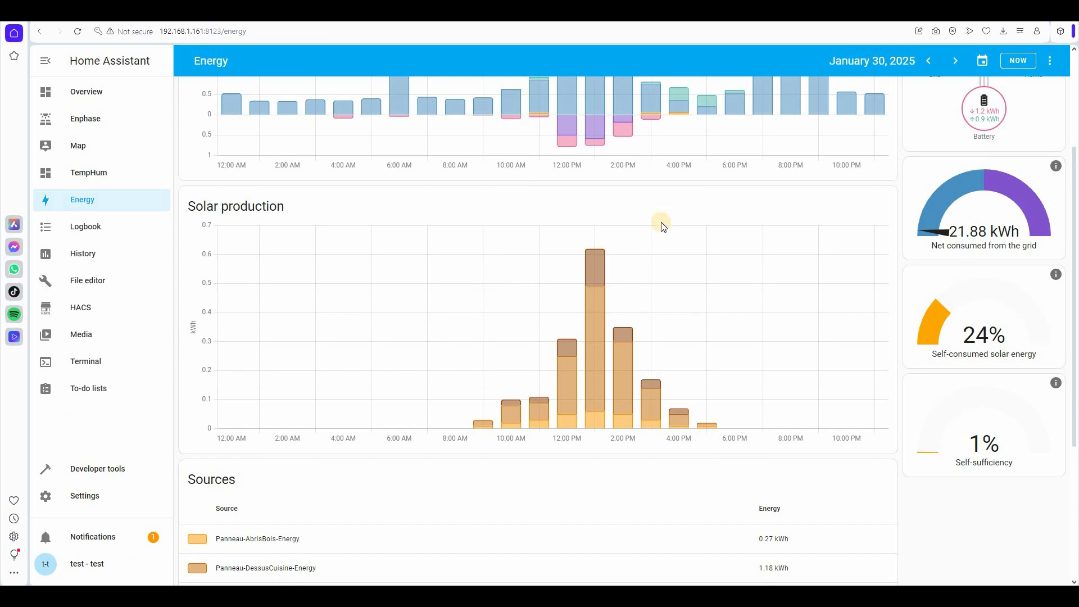
scroll(662, 226, "up", 3)
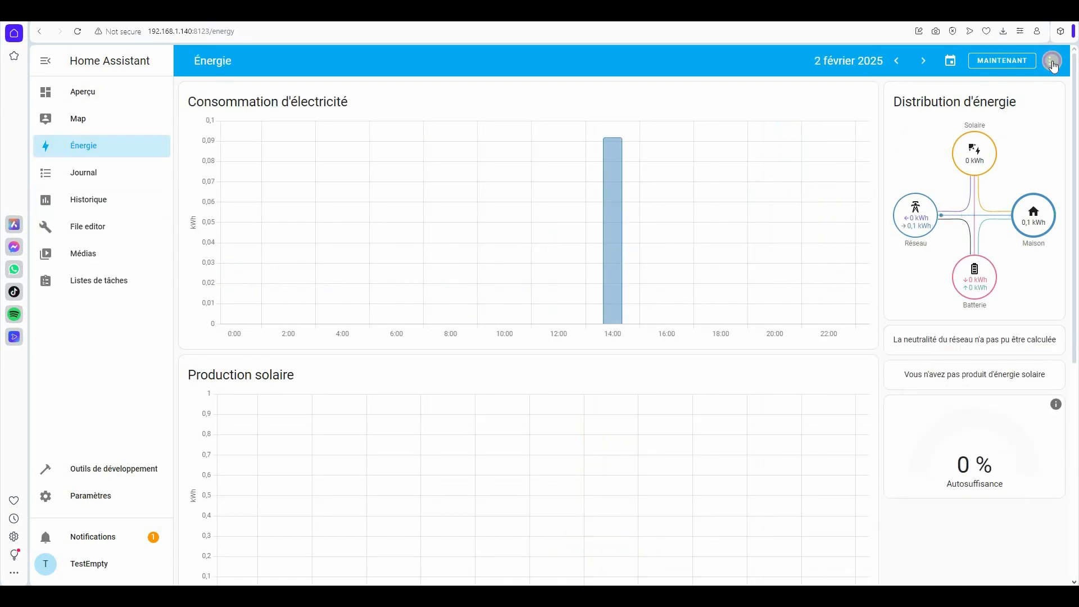
left_click(1053, 63)
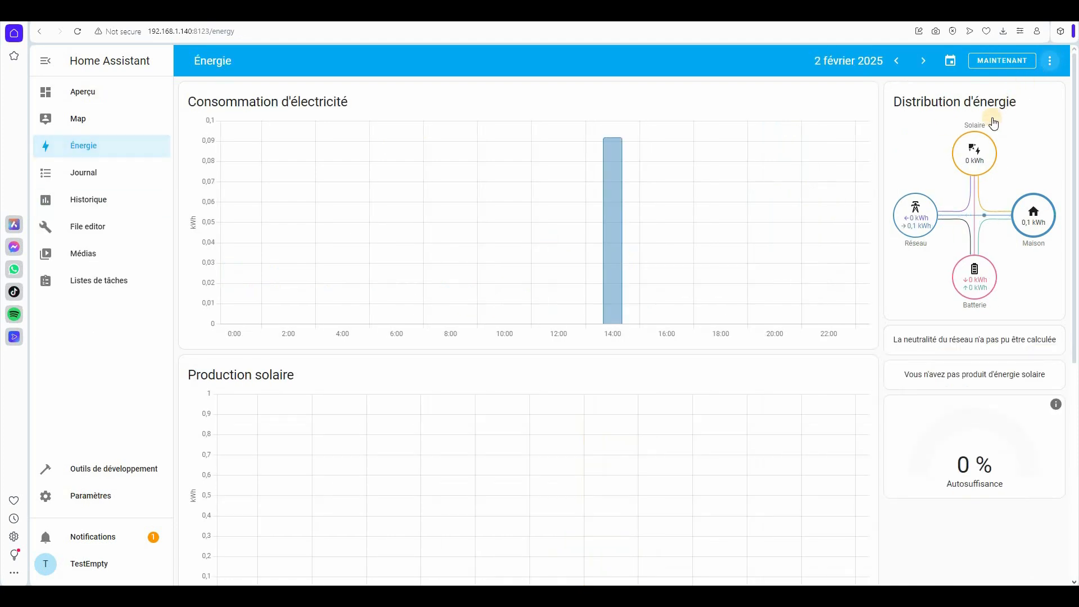
left_click(1006, 116)
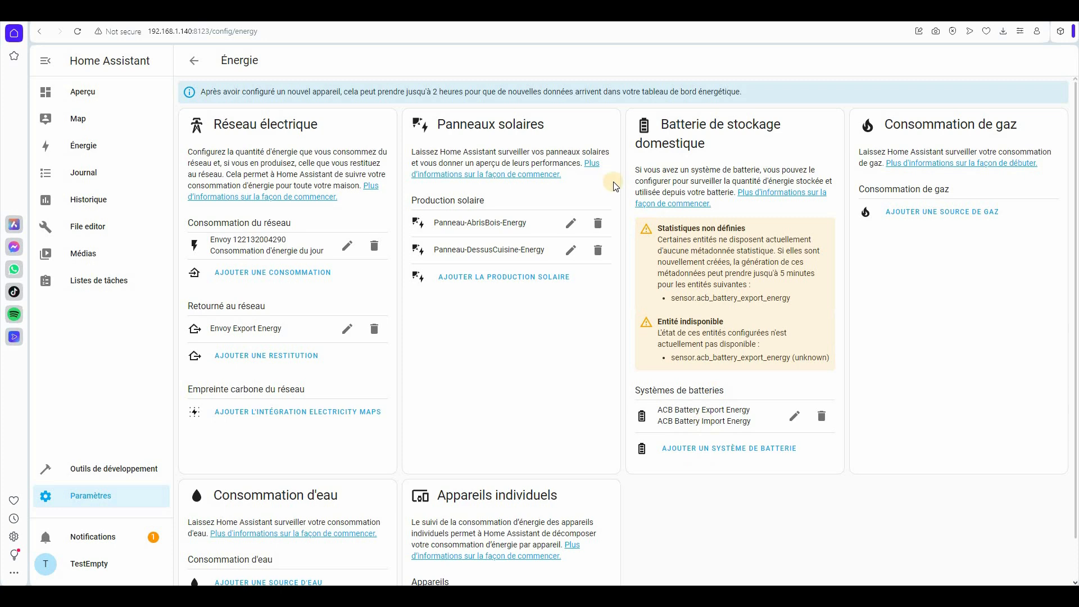
left_click(86, 146)
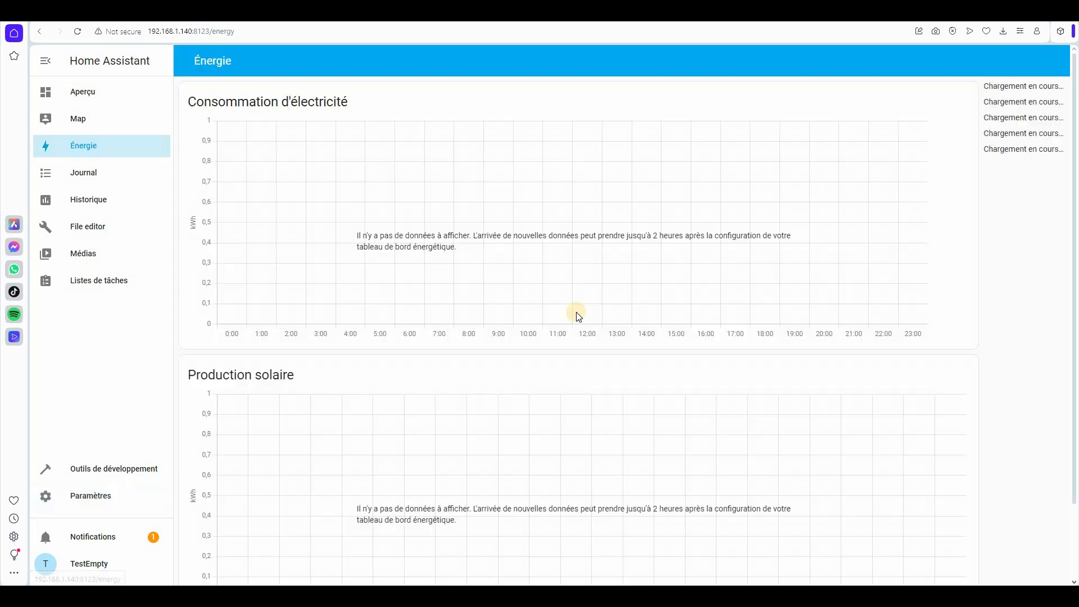